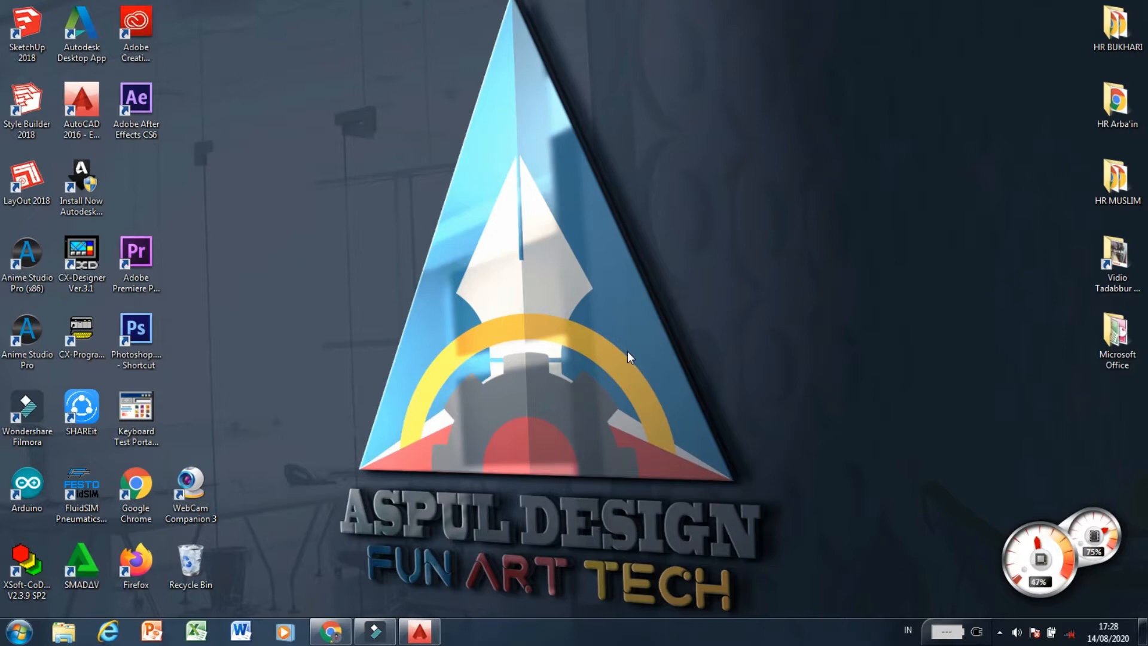
# Switch to AutoCAD and draw a freehand landscape rectangle in the empty drawing, up and to the right of the origin.
pyautogui.click(437, 631)
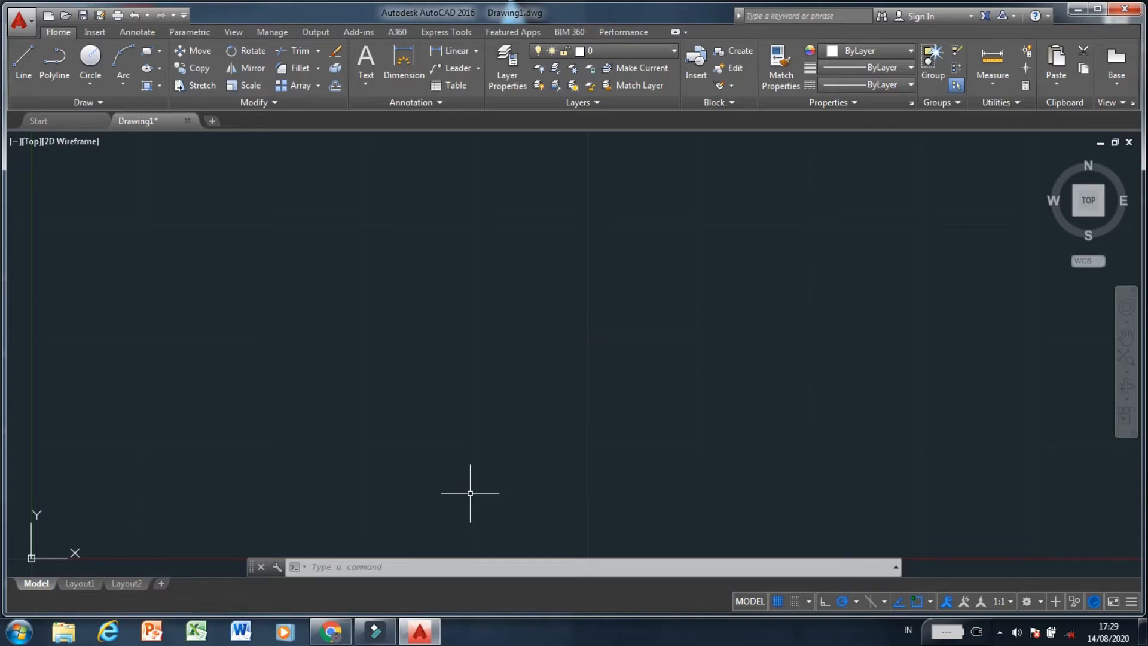
pyautogui.click(145, 54)
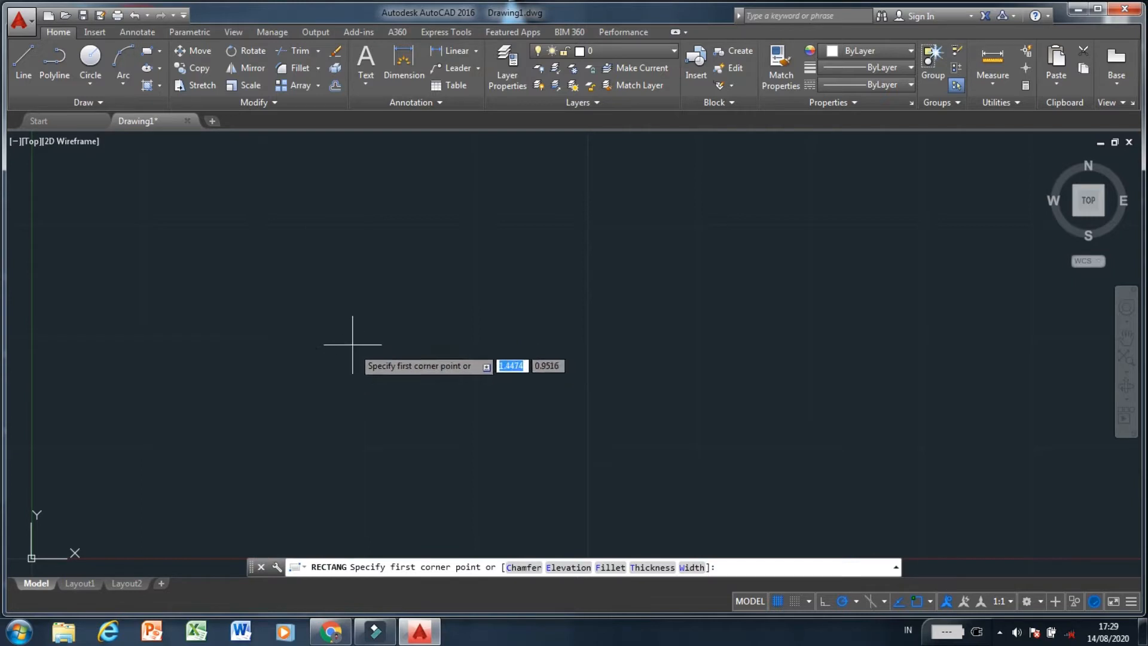
pyautogui.click(338, 317)
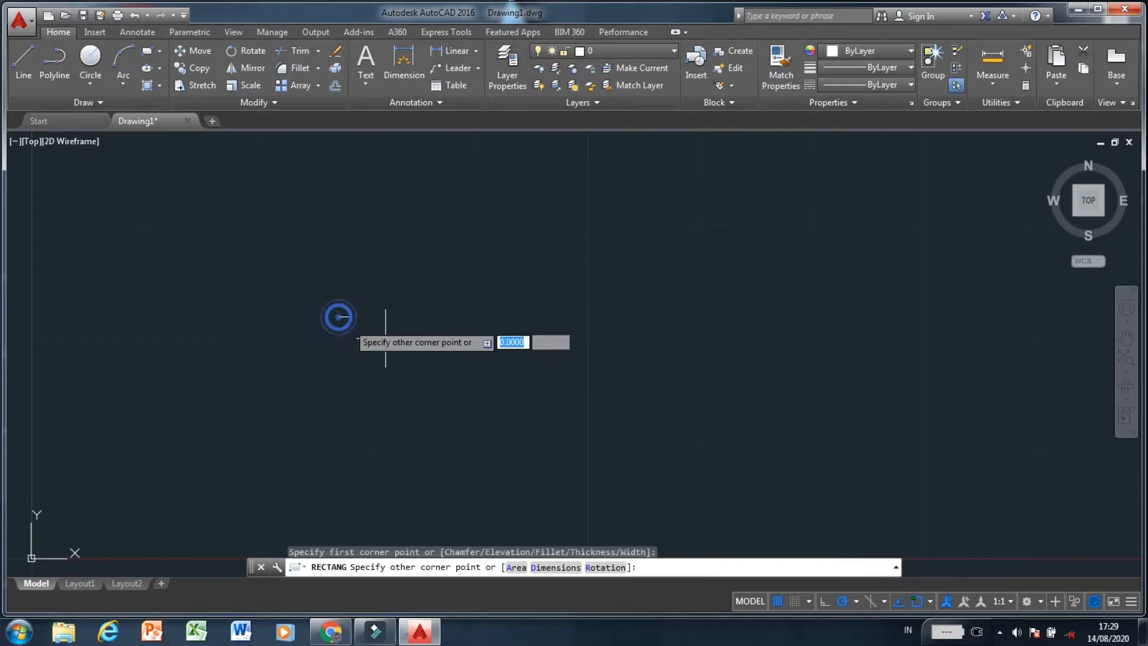
pyautogui.click(513, 449)
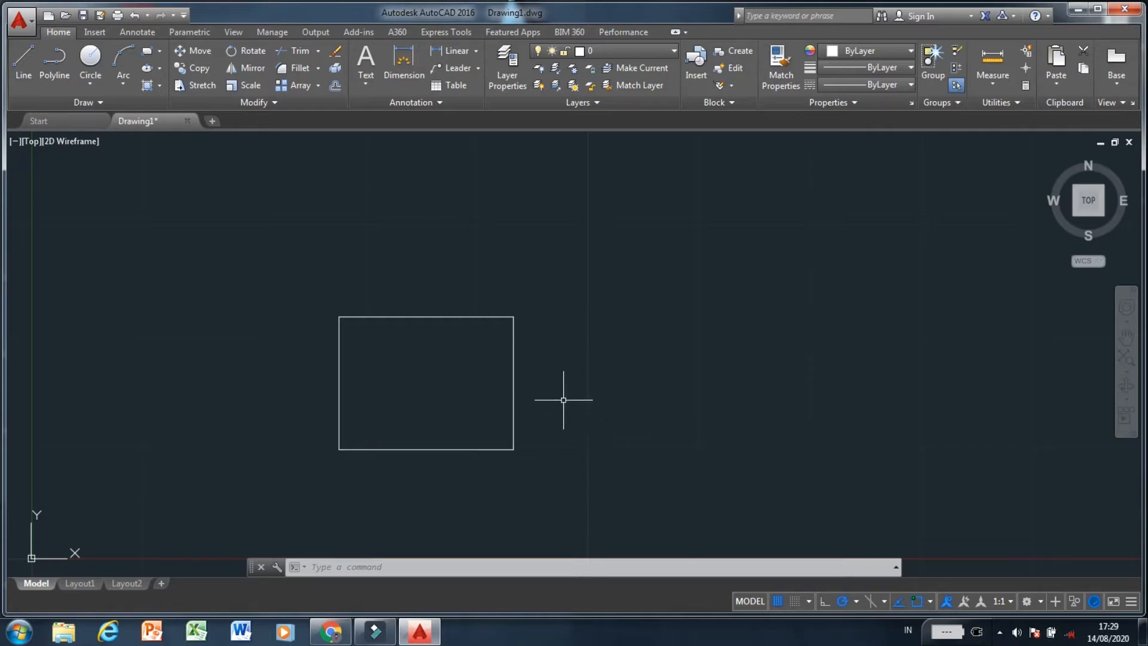
# Copy the rectangle about 1.18 units horizontally to the right of the original.
pyautogui.click(514, 351)
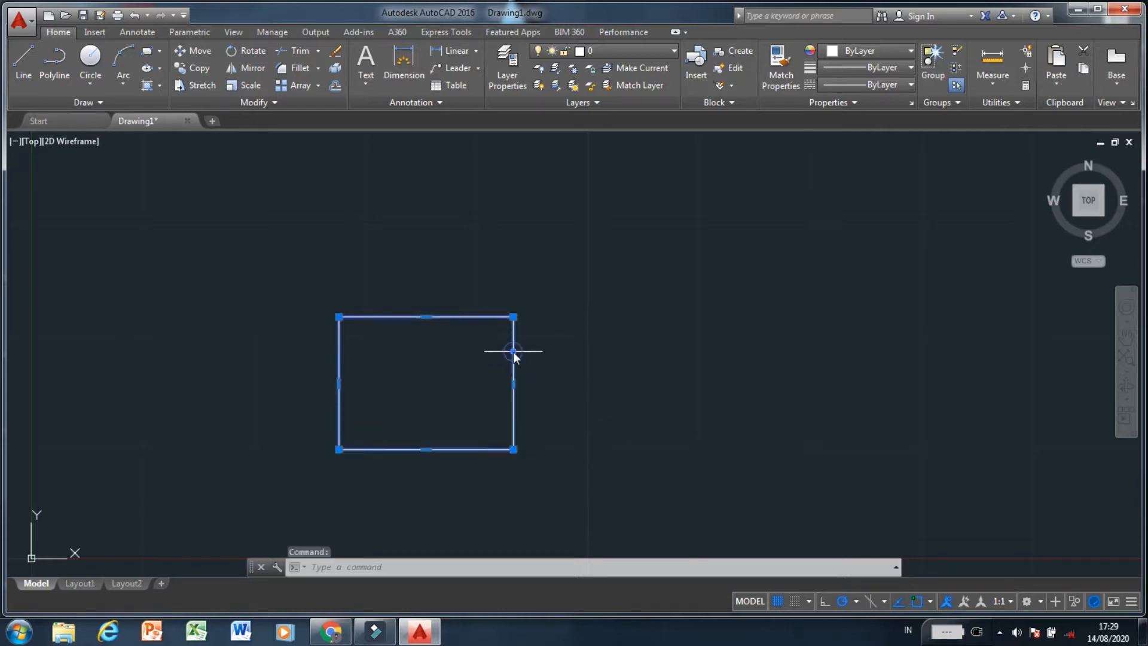
pyautogui.rightClick(513, 351)
pyautogui.click(585, 384)
pyautogui.click(475, 379)
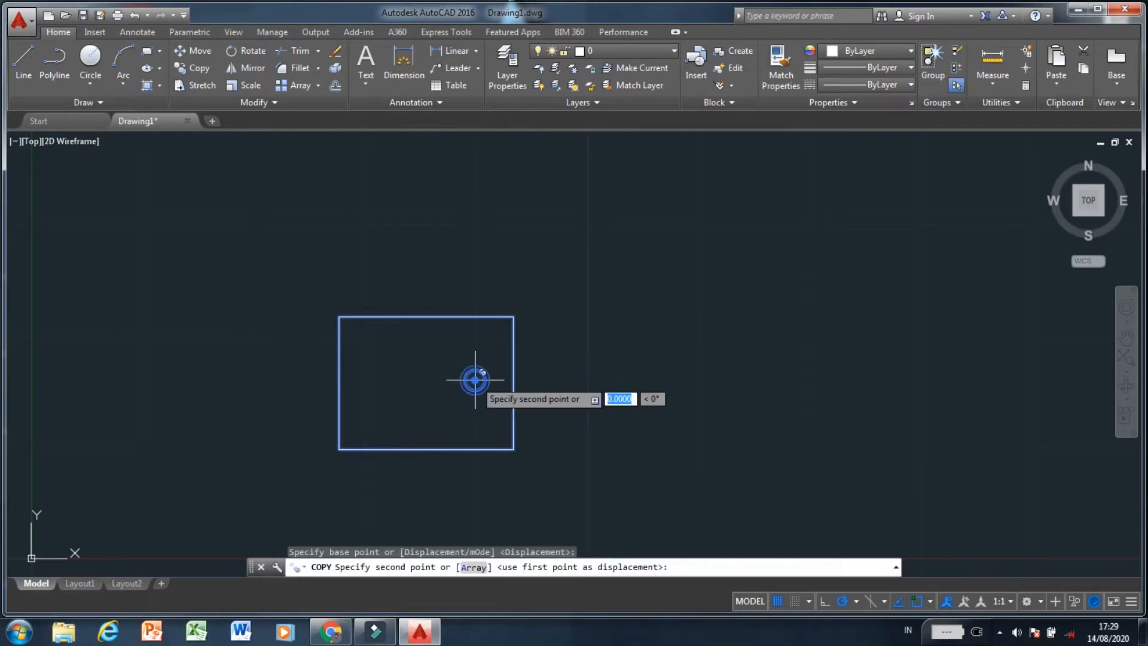
pyautogui.click(741, 380)
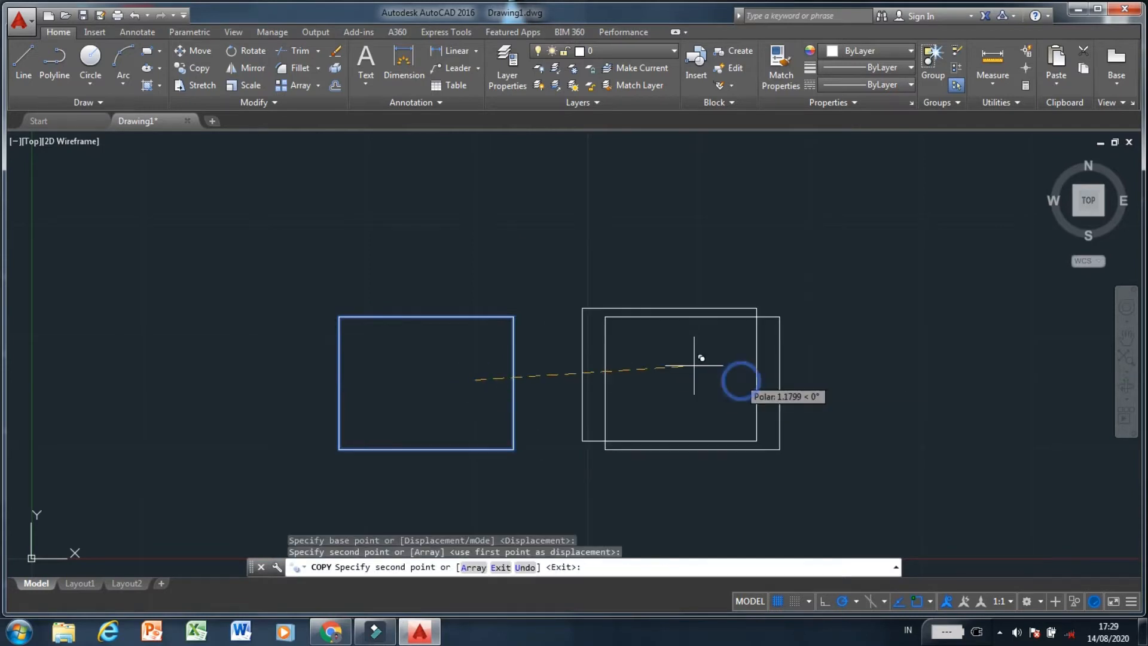
pyautogui.scroll(-4, 510, 329)
pyautogui.rightClick(511, 334)
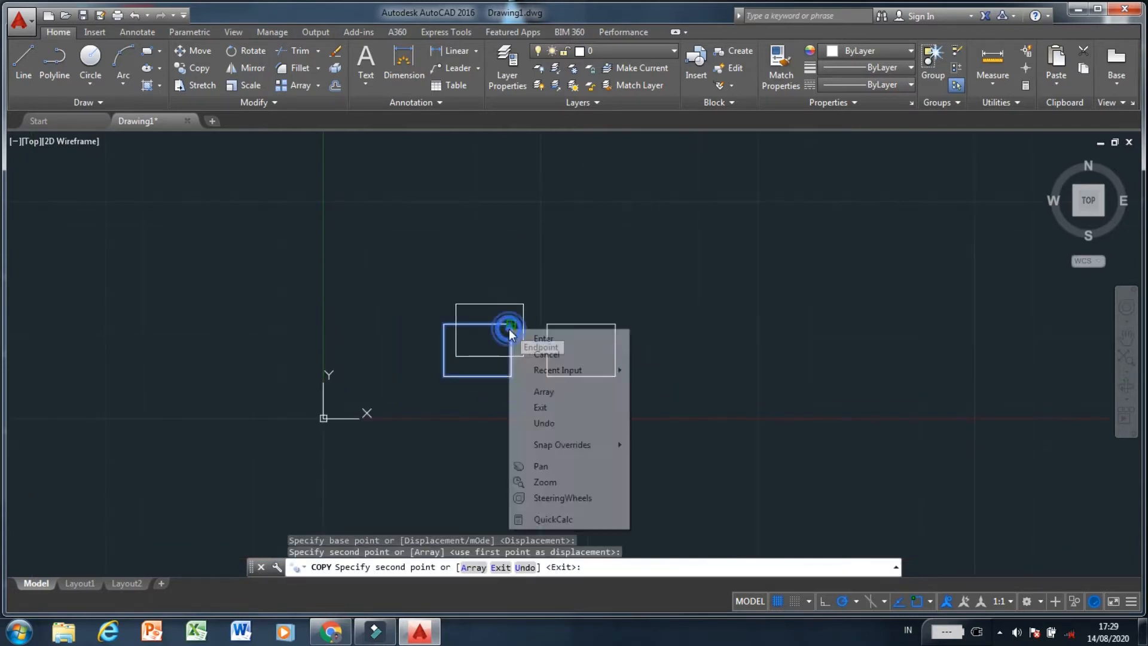
pyautogui.click(544, 339)
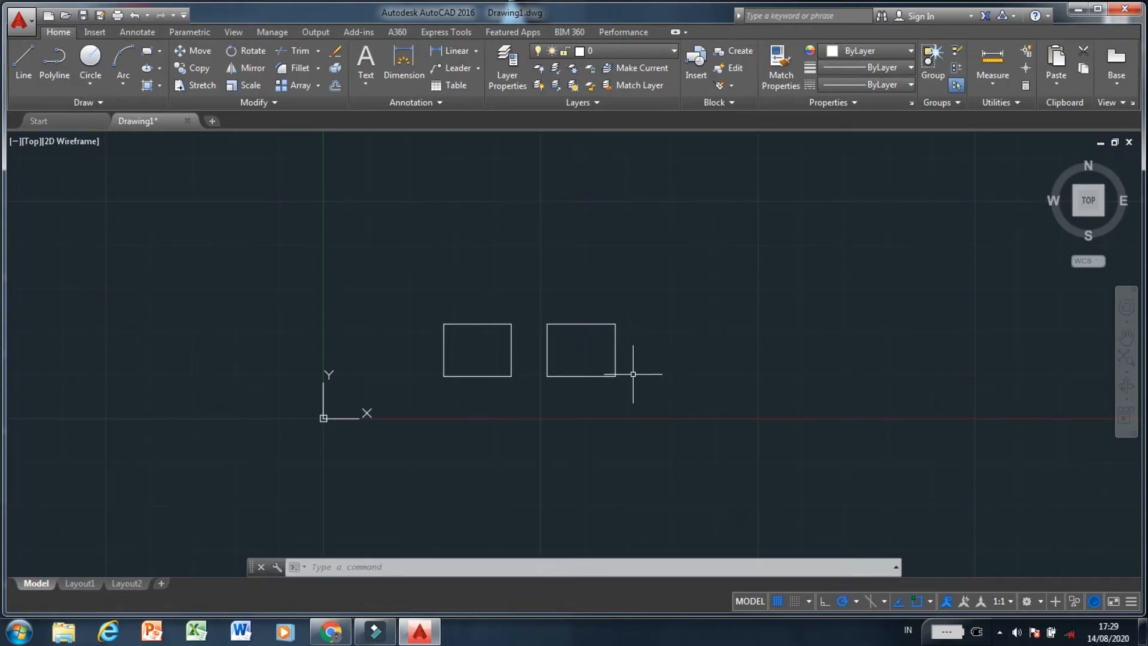
# Break the copied rectangle from the upper part of its right edge to the middle of its bottom edge, removing the lower-right corner.
pyautogui.write('BREAK')
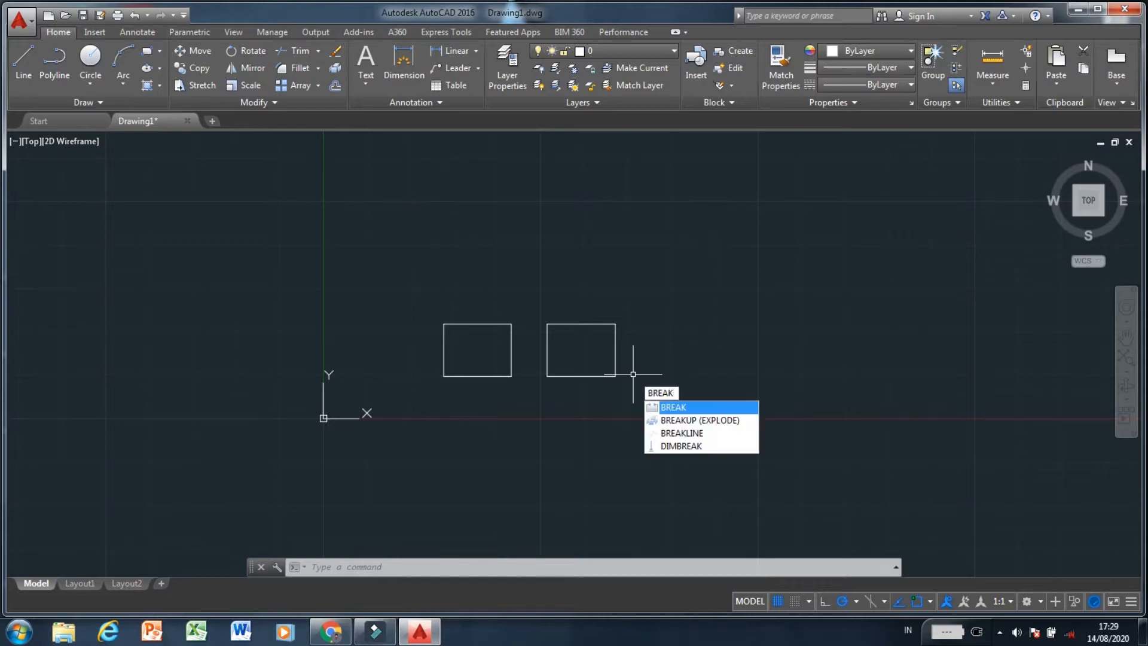
pyautogui.press('Return')
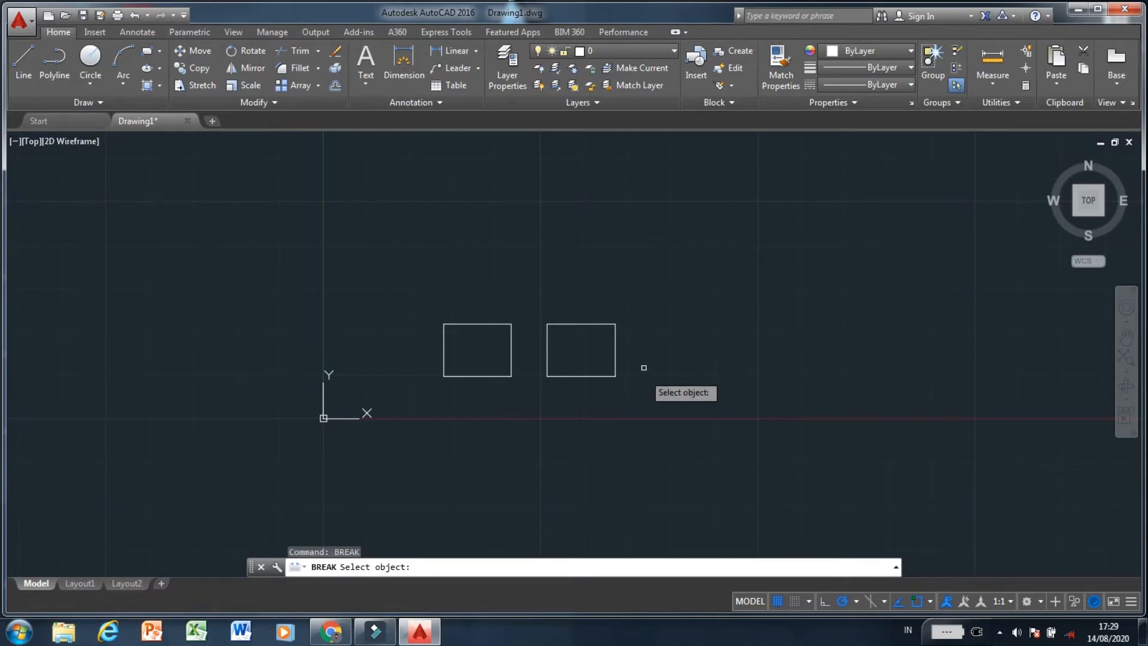
pyautogui.click(615, 336)
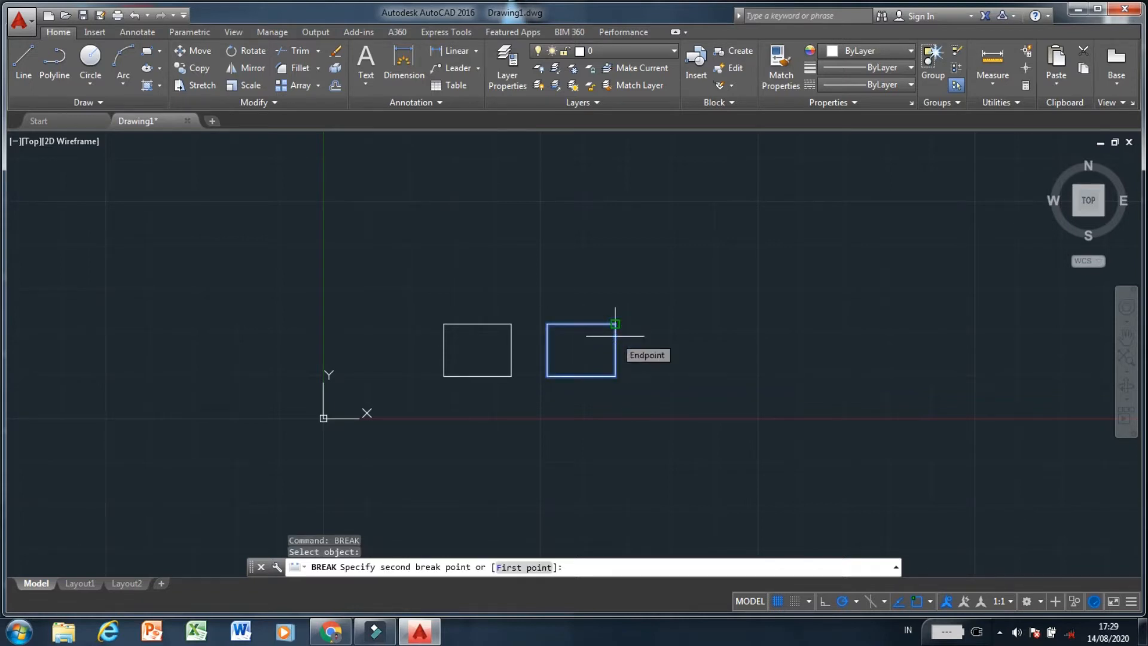
pyautogui.scroll(4, 614, 373)
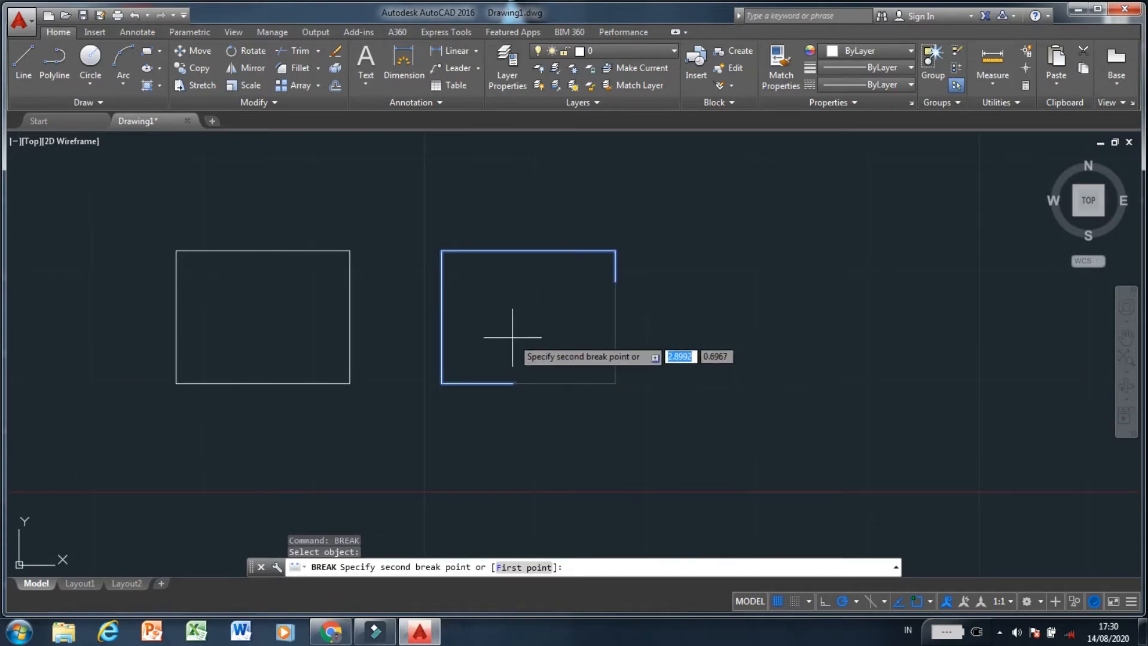
pyautogui.click(512, 337)
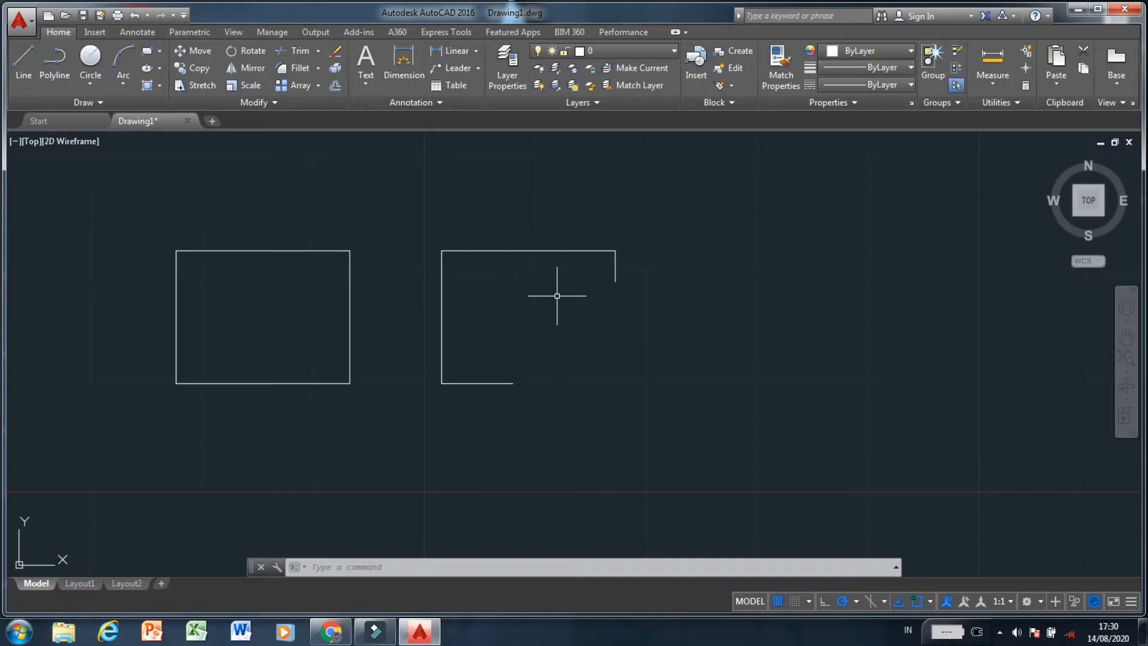
# Draw an L-shaped pair of lines right of the broken rectangle: one vertical downward, one horizontal to the right from its lower end.
pyautogui.scroll(-6, 502, 335)
pyautogui.scroll(6, 642, 331)
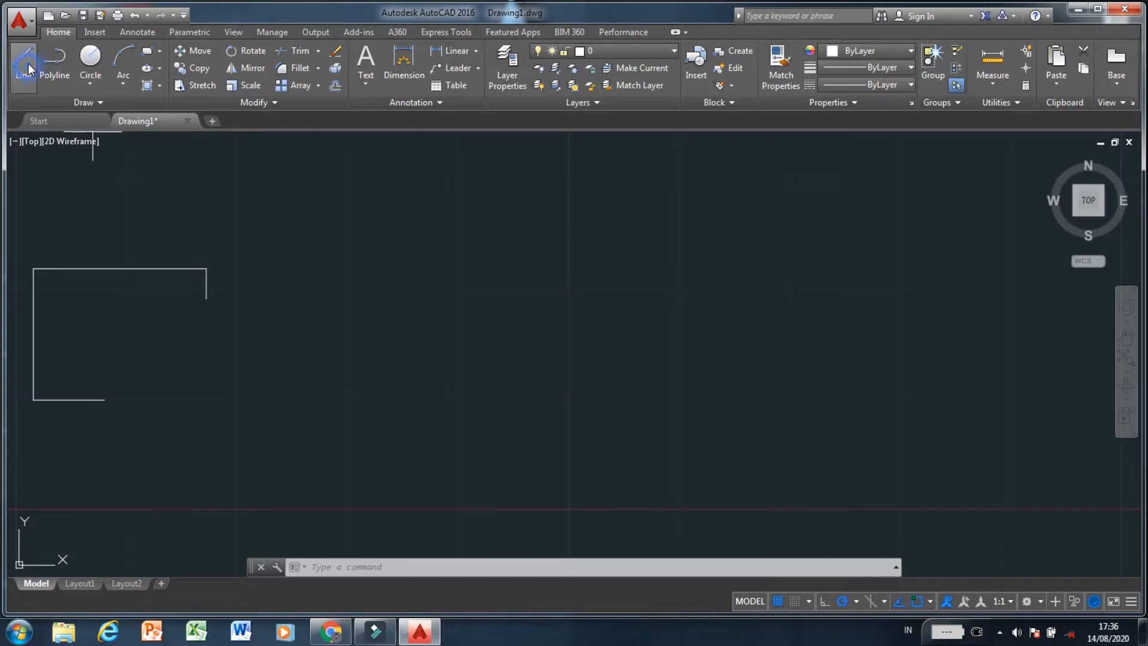
pyautogui.click(28, 63)
pyautogui.click(392, 210)
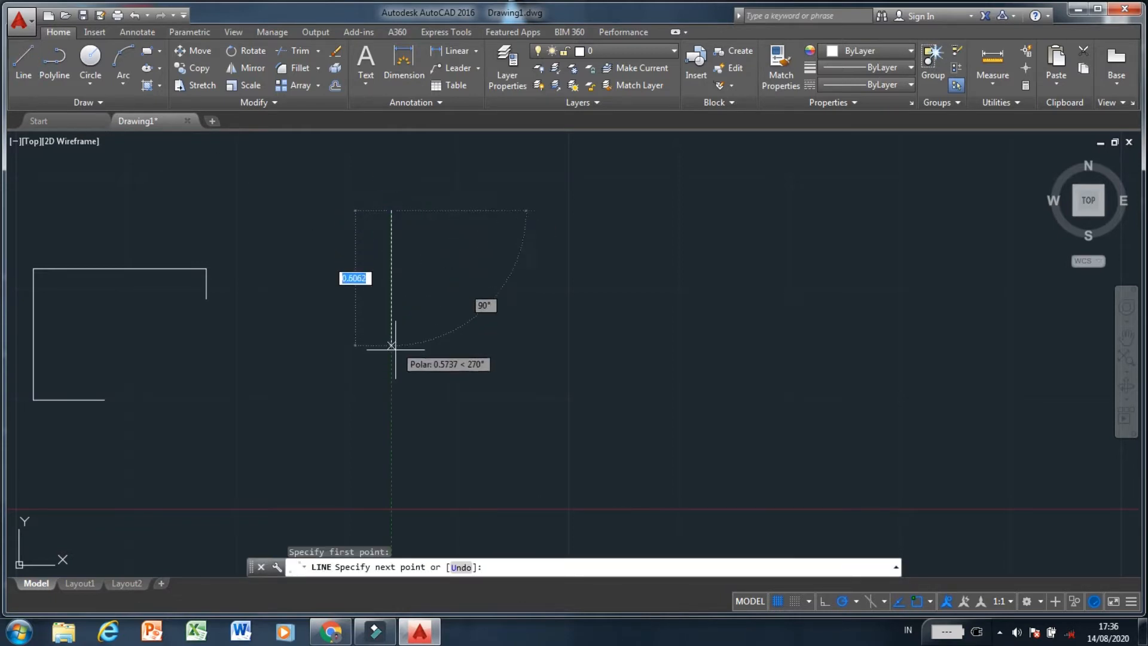
pyautogui.click(392, 371)
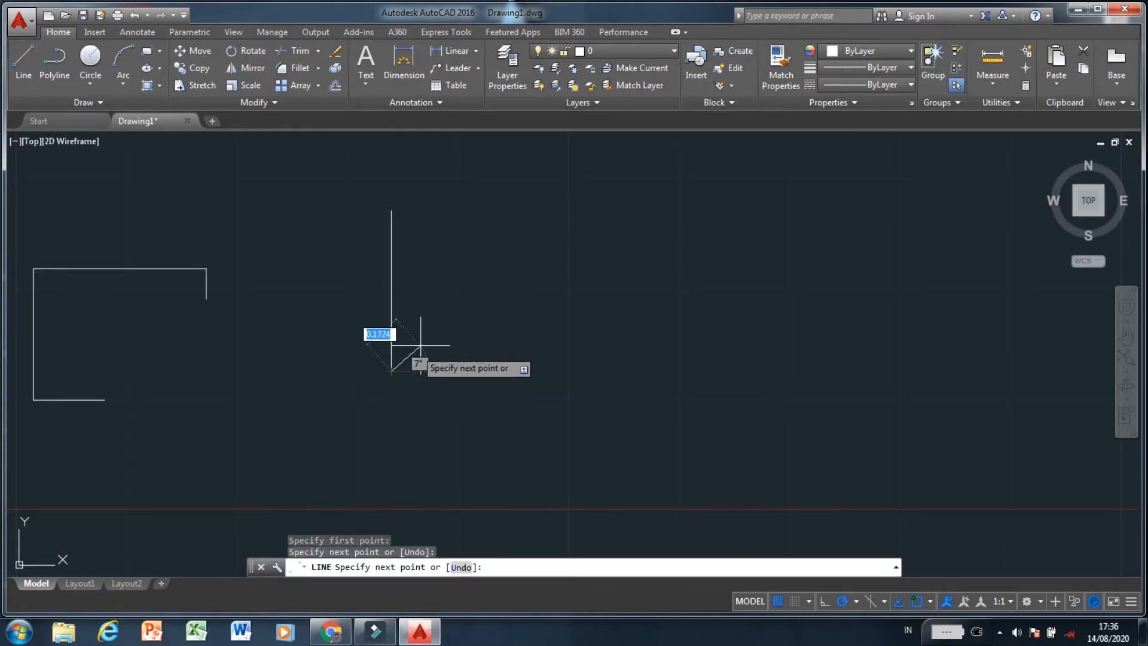
pyautogui.click(597, 370)
pyautogui.rightClick(598, 373)
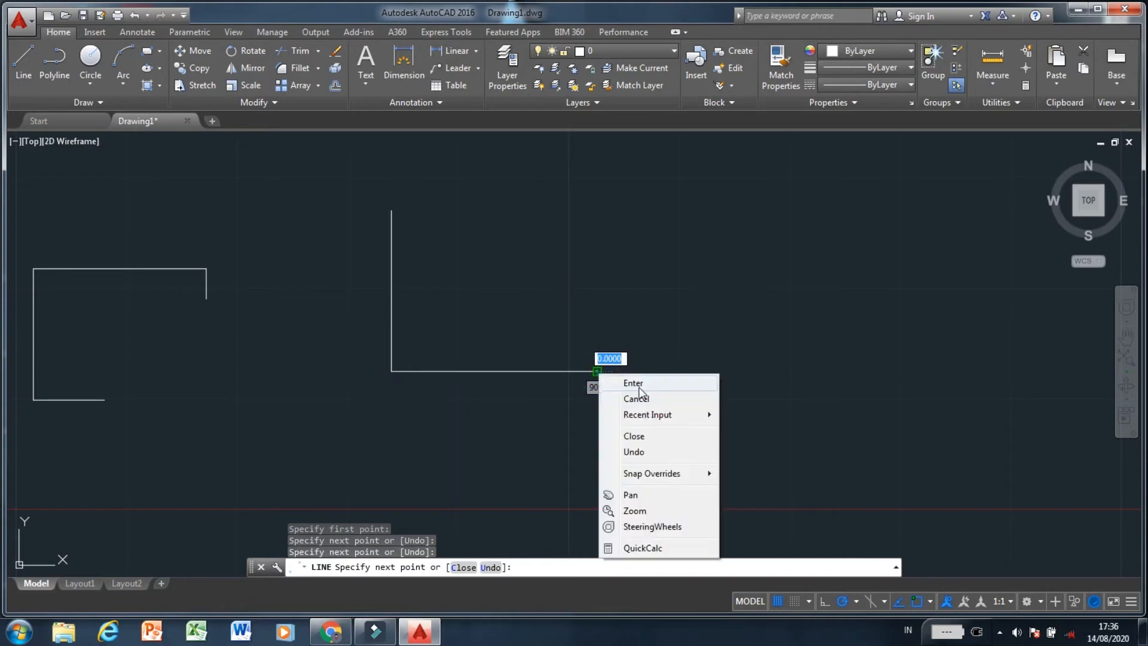
pyautogui.click(629, 383)
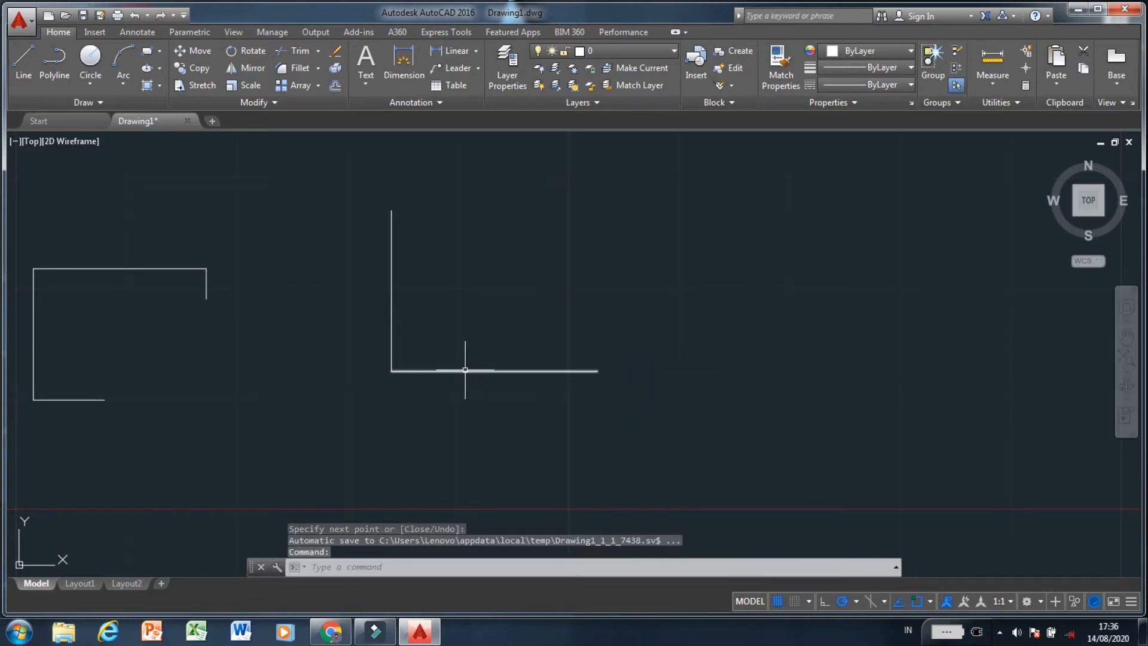
# Move the horizontal line slightly up and to the left so that it crosses the vertical line near its lower end.
pyautogui.click(464, 369)
pyautogui.rightClick(467, 364)
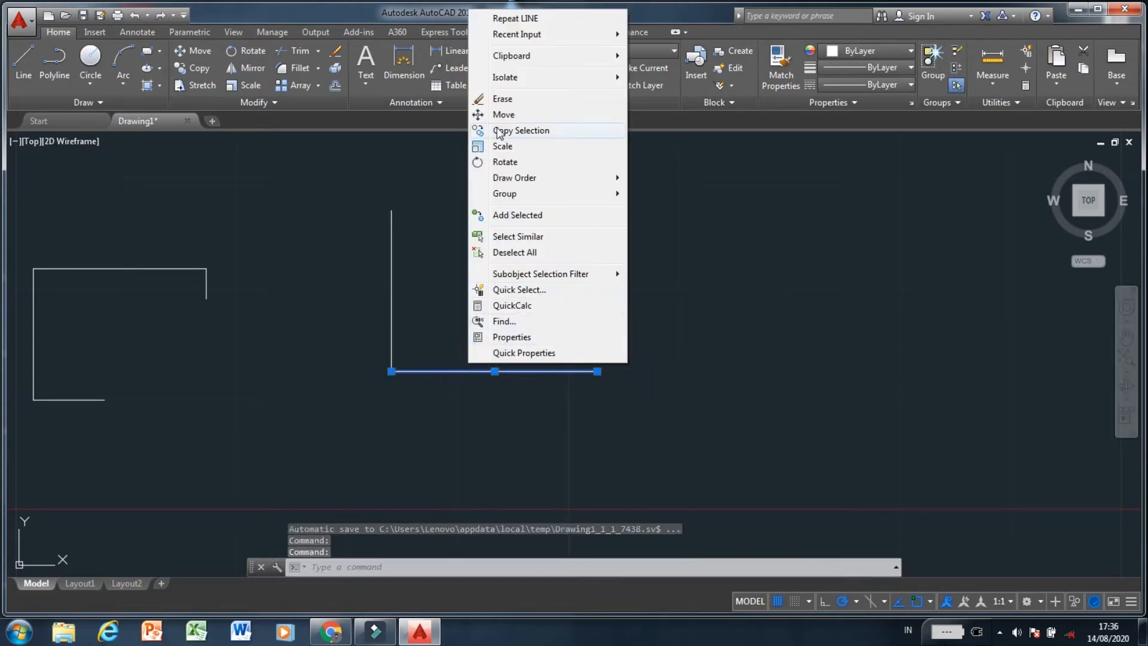
pyautogui.click(514, 115)
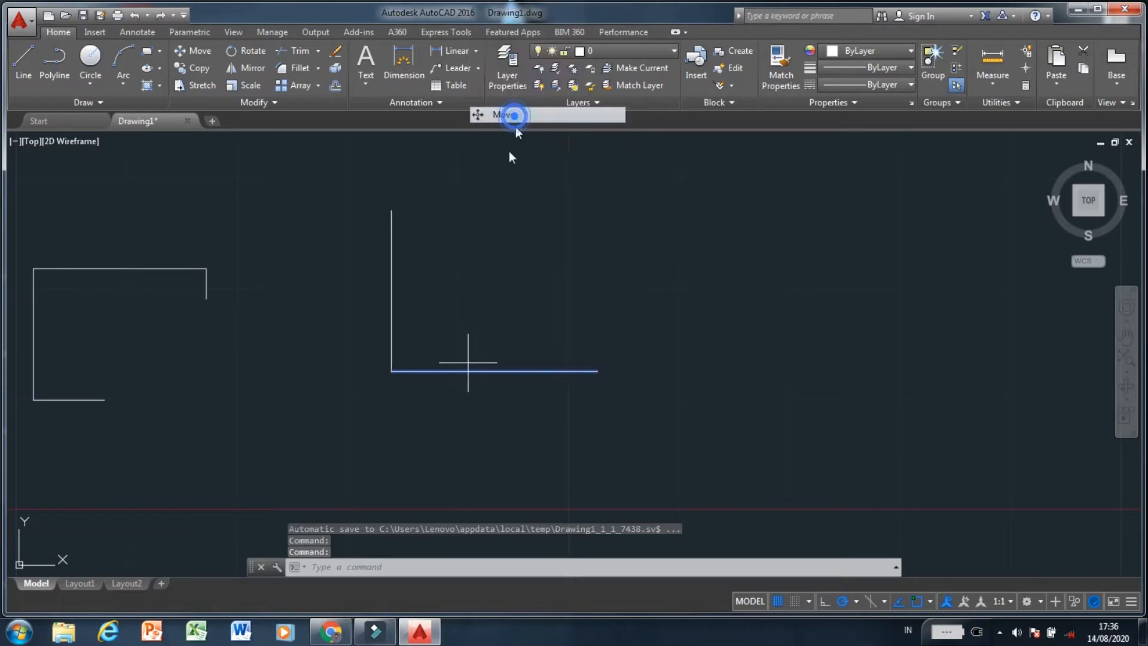
pyautogui.click(391, 371)
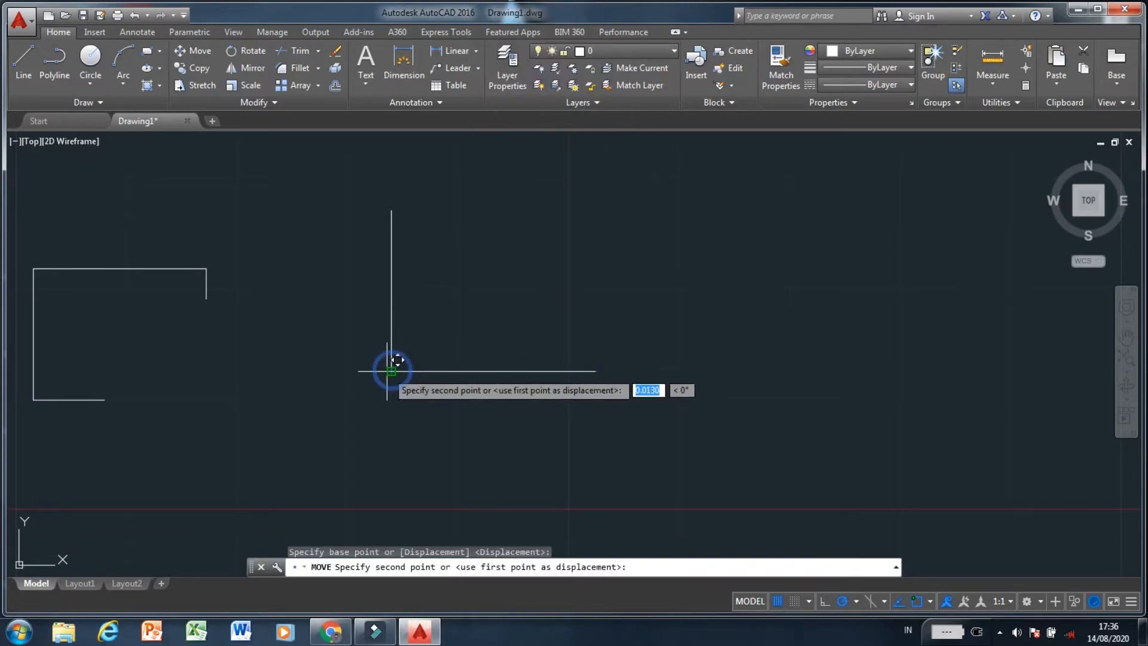
pyautogui.click(391, 355)
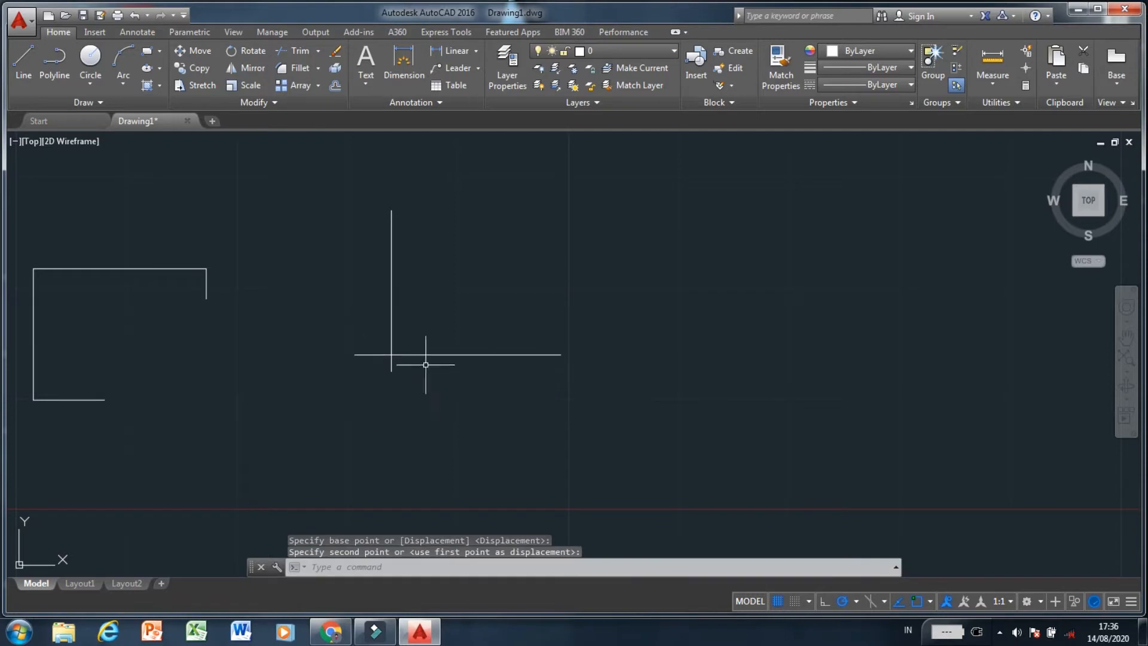
# Copy the horizontal line straight up six times at roughly even spacing along the vertical line, using its left endpoint as base point.
pyautogui.click(437, 355)
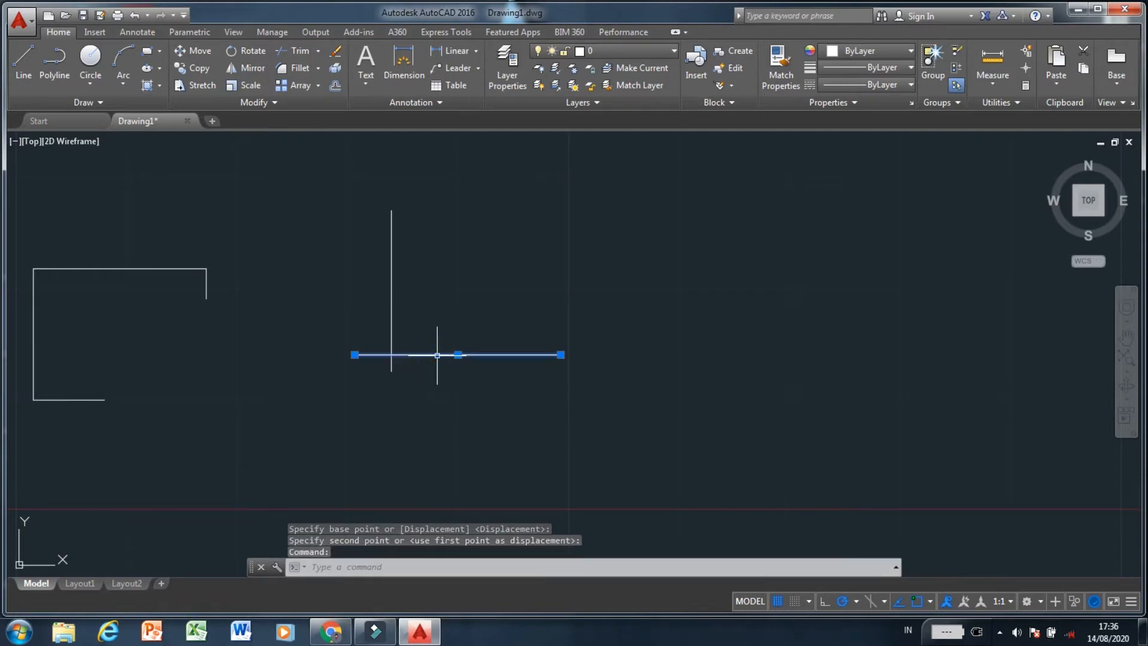
pyautogui.rightClick(437, 355)
pyautogui.click(487, 123)
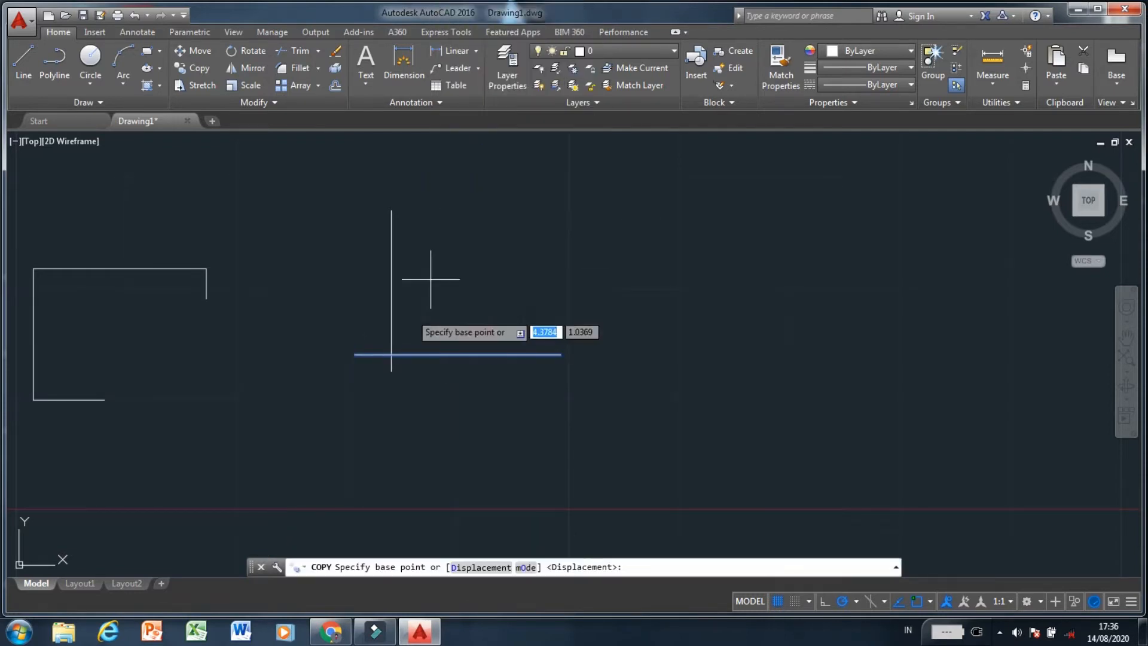
pyautogui.click(355, 354)
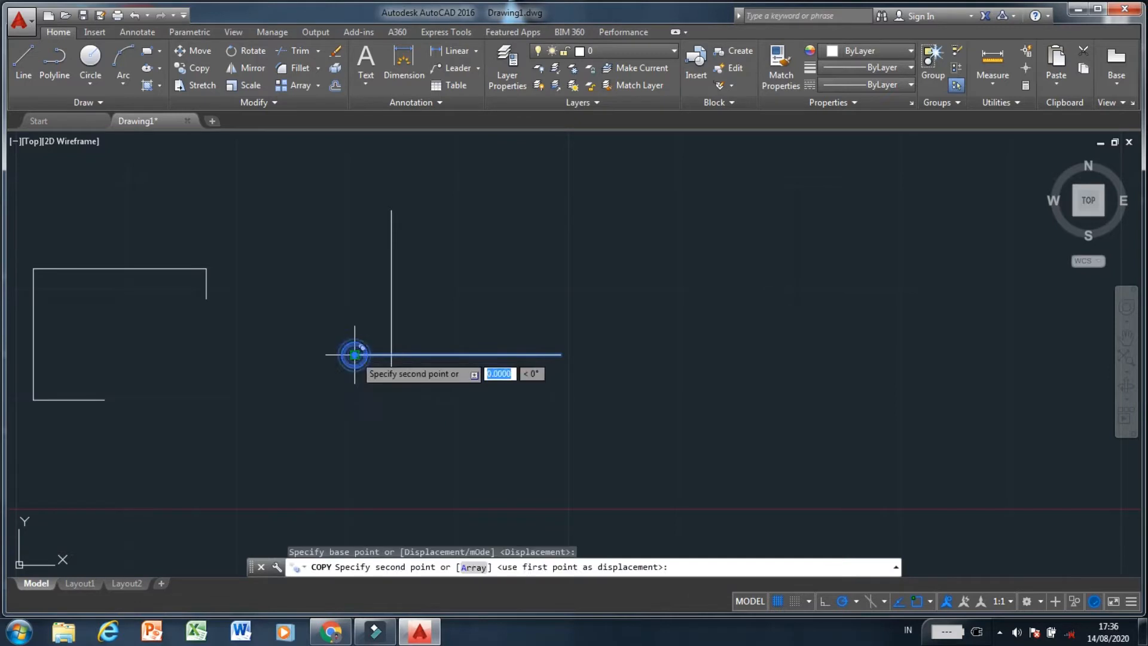
pyautogui.click(355, 336)
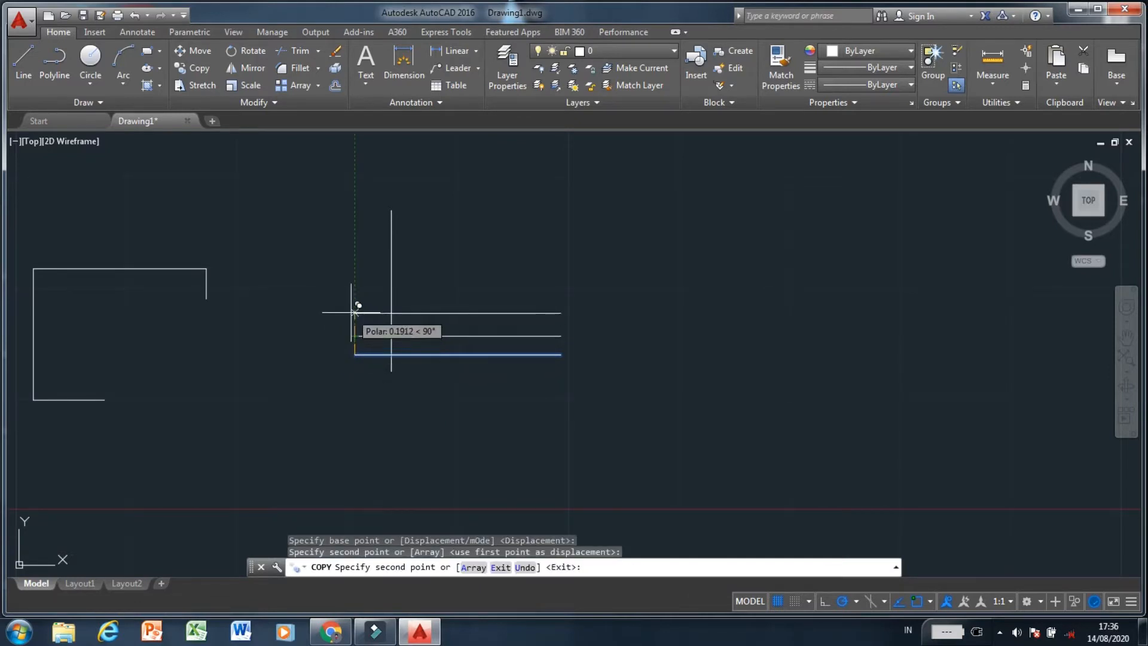
pyautogui.click(354, 315)
pyautogui.click(354, 298)
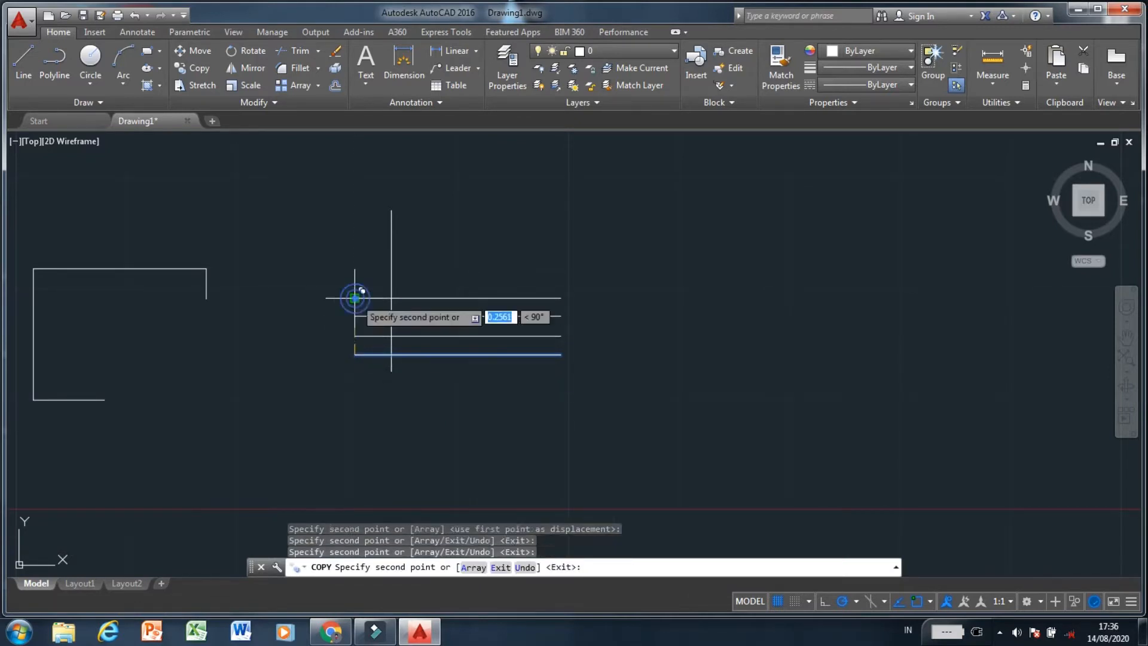
pyautogui.click(355, 278)
pyautogui.click(355, 254)
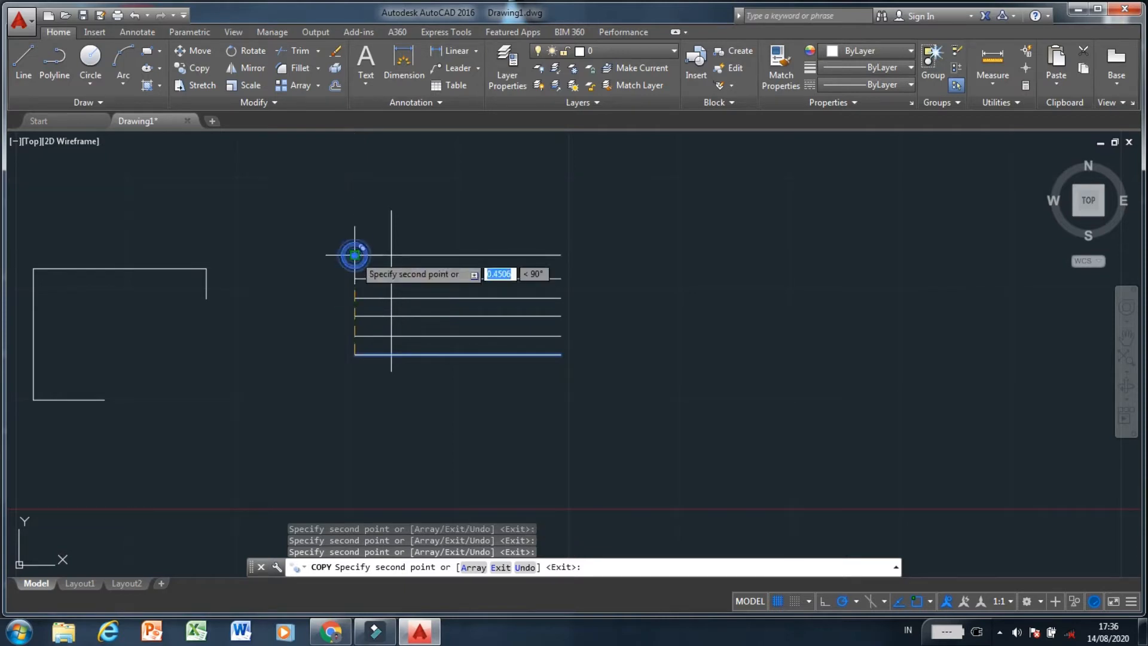
pyautogui.click(354, 233)
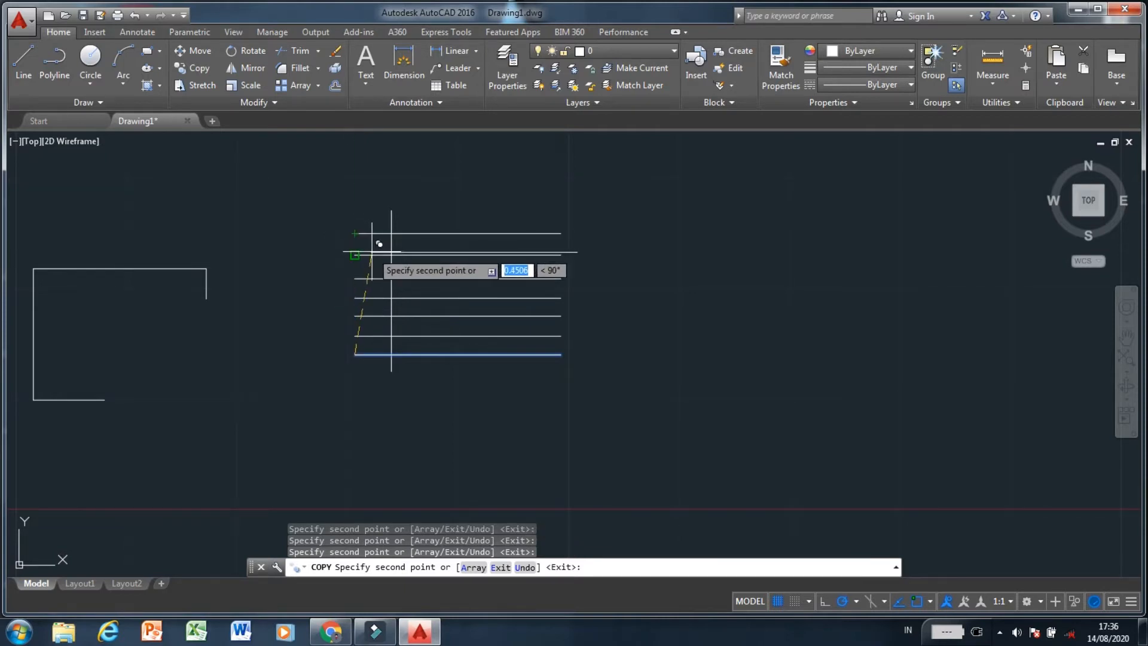
pyautogui.rightClick(378, 253)
pyautogui.click(390, 256)
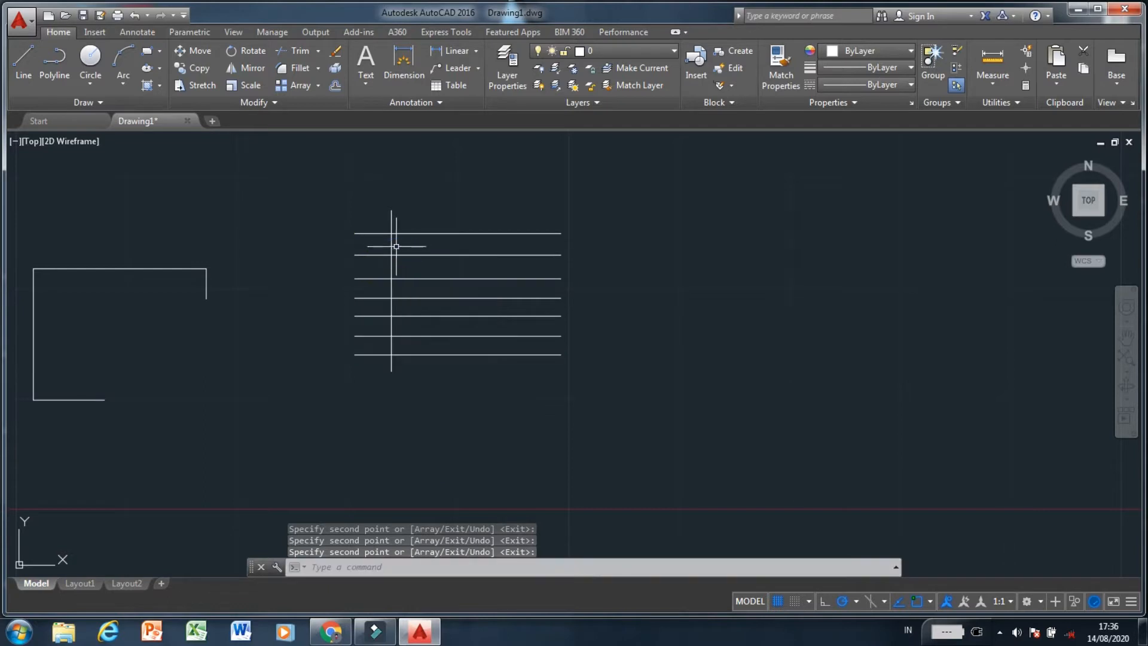
# Copy the vertical line sideways from its upper endpoint, once to the left and seven times to the right, across the horizontal lines.
pyautogui.click(391, 245)
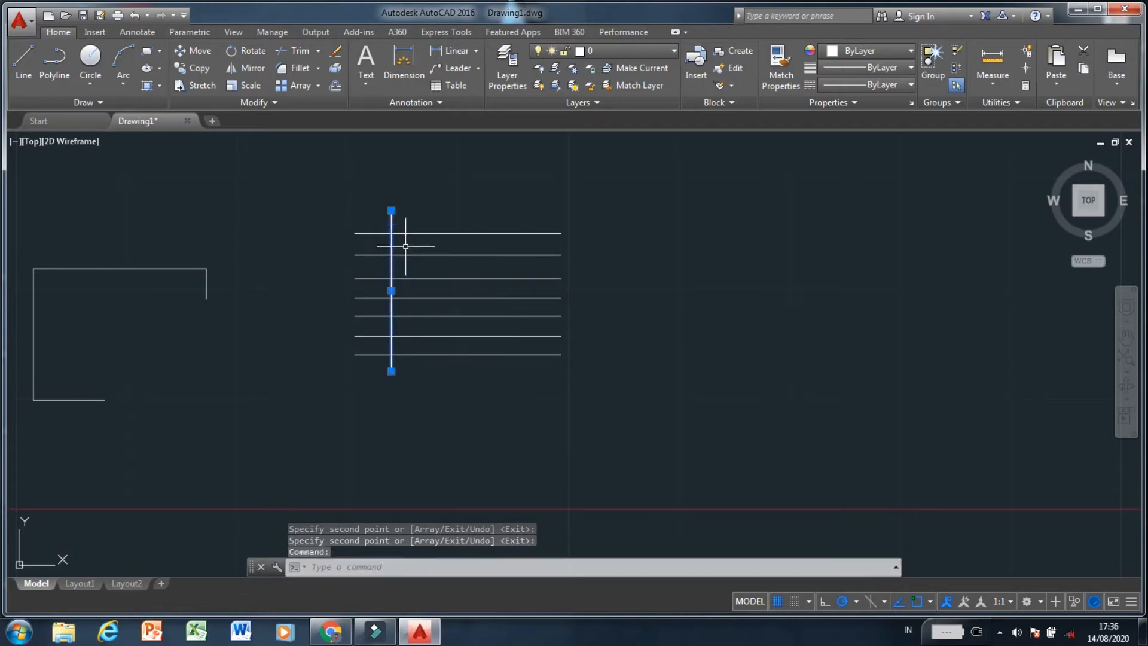
pyautogui.rightClick(405, 246)
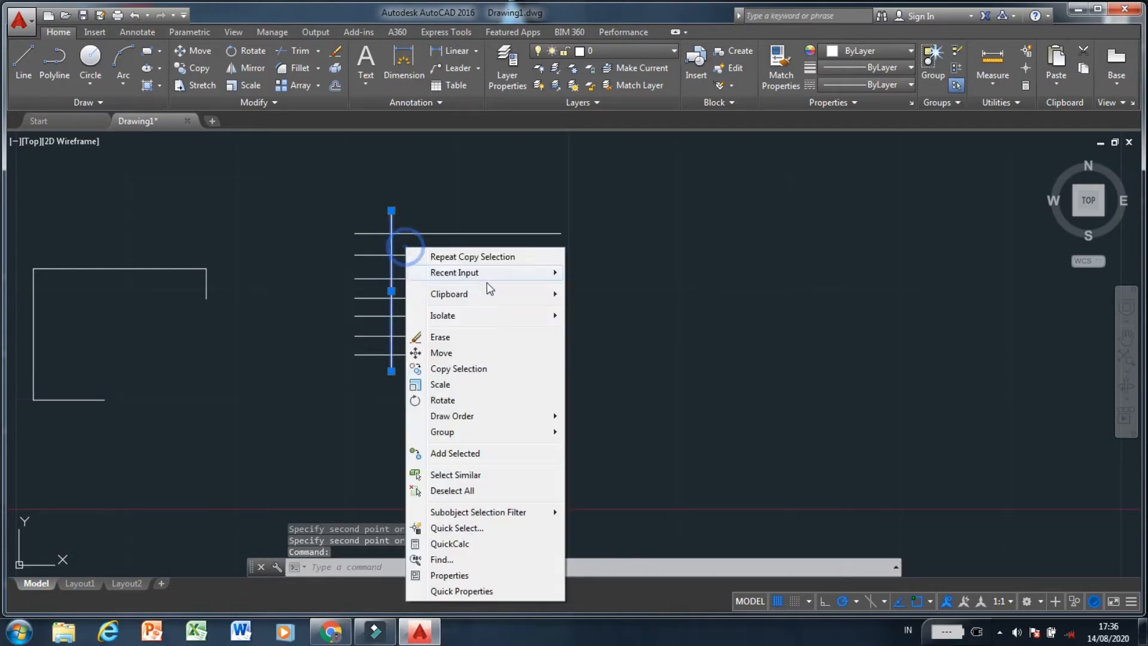
pyautogui.click(472, 368)
pyautogui.click(392, 211)
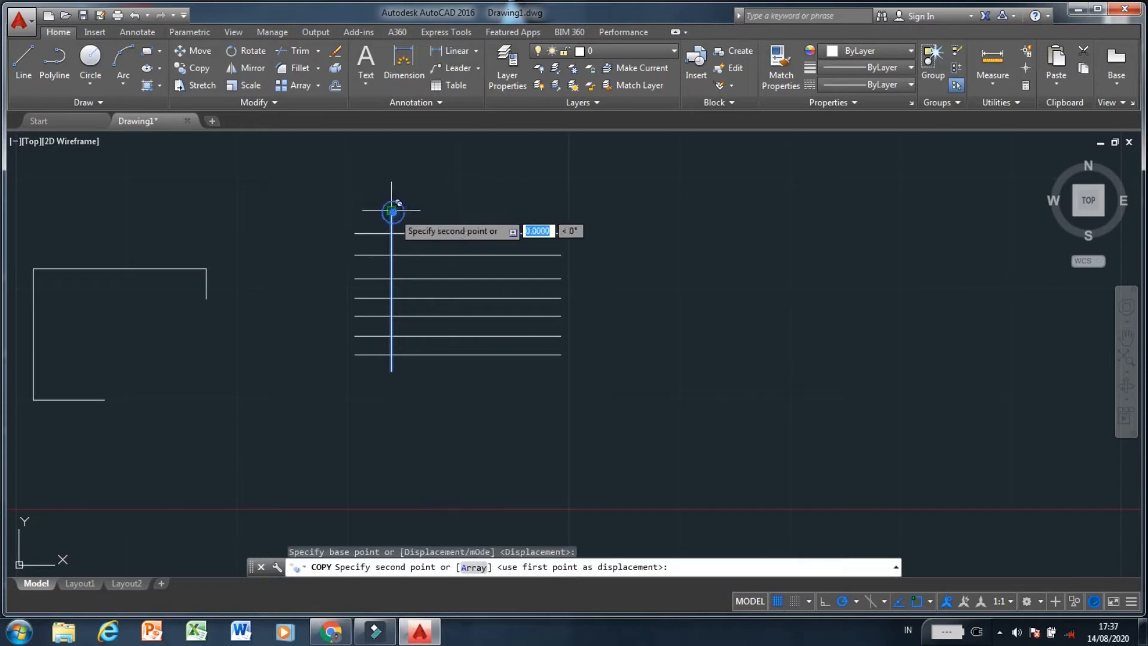
pyautogui.click(412, 211)
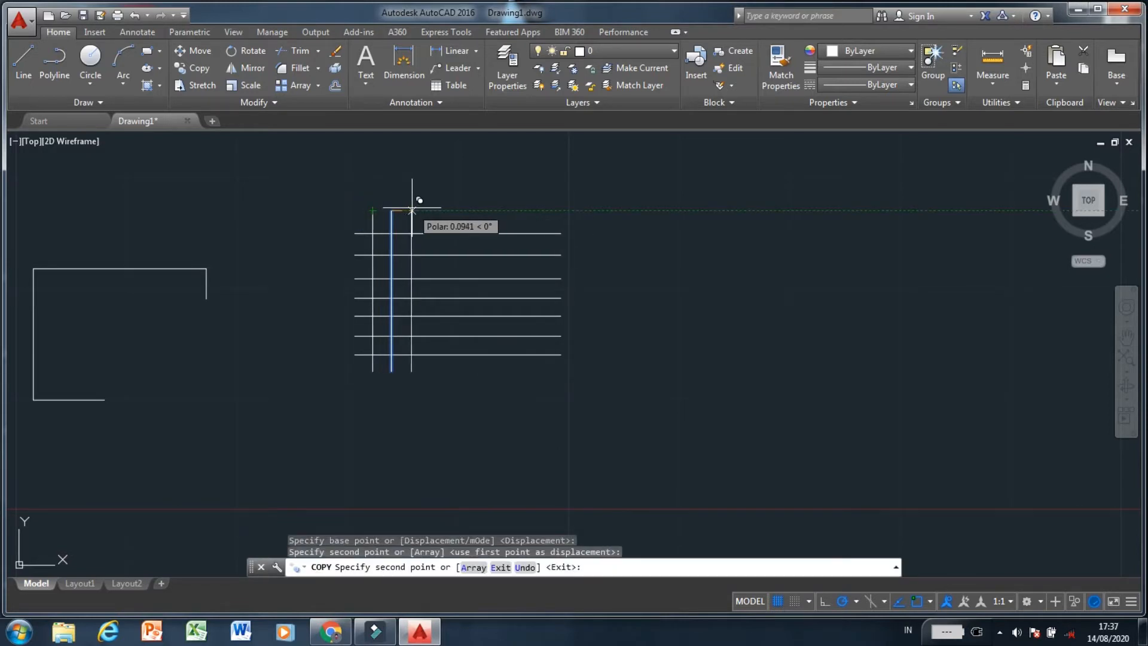
pyautogui.click(412, 210)
pyautogui.click(432, 211)
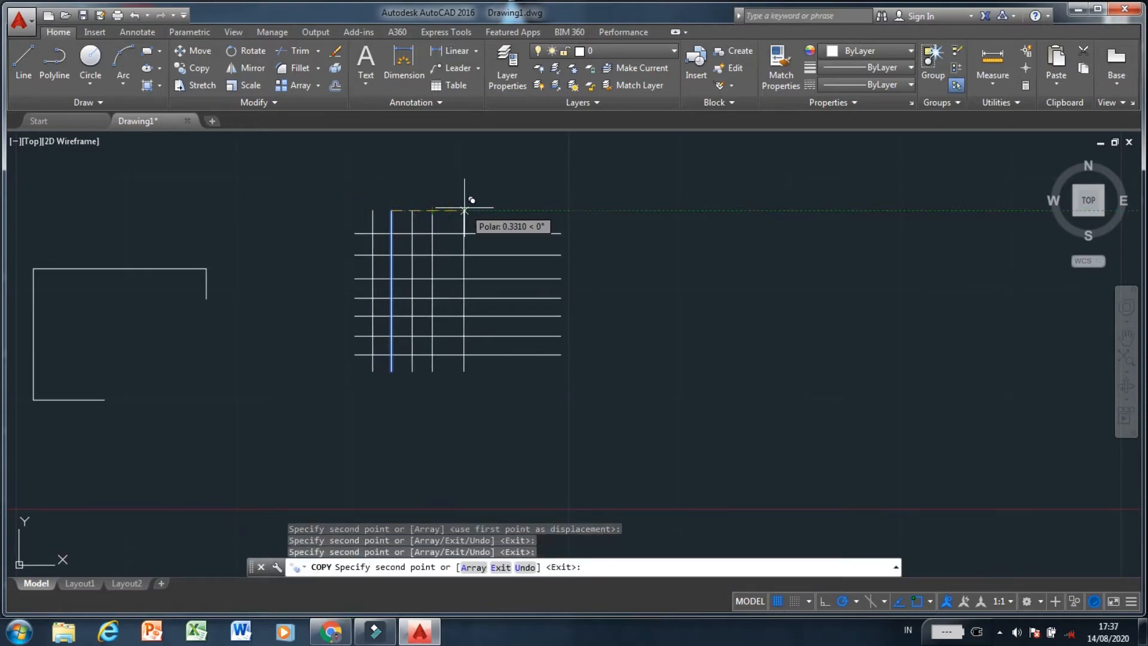
pyautogui.click(457, 210)
pyautogui.click(474, 210)
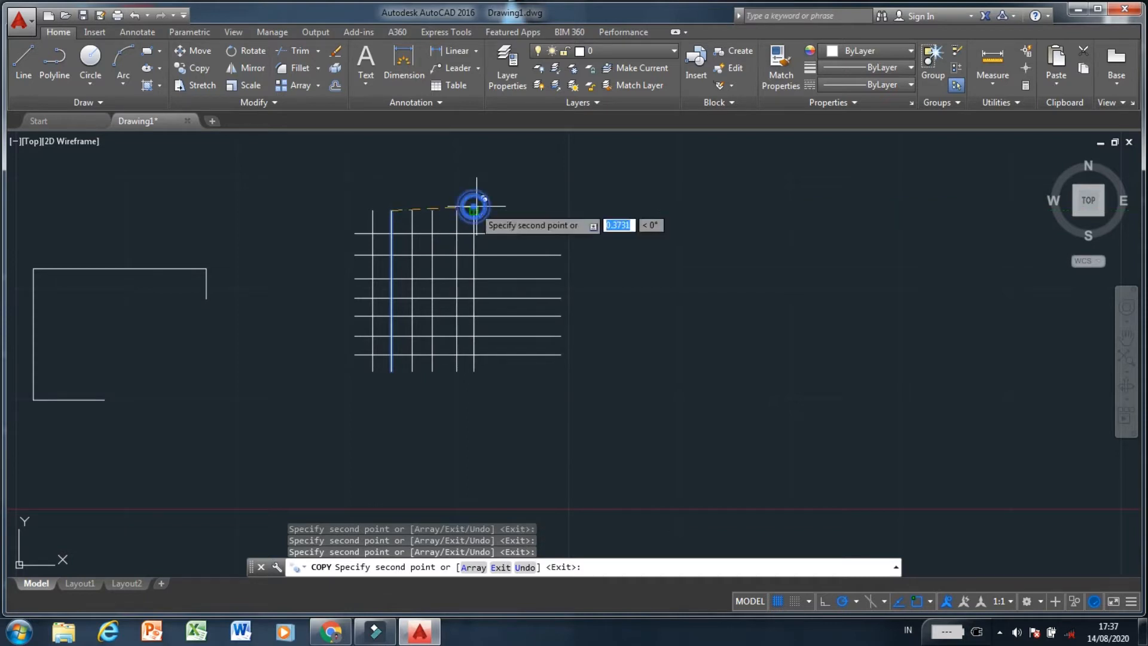
pyautogui.click(500, 211)
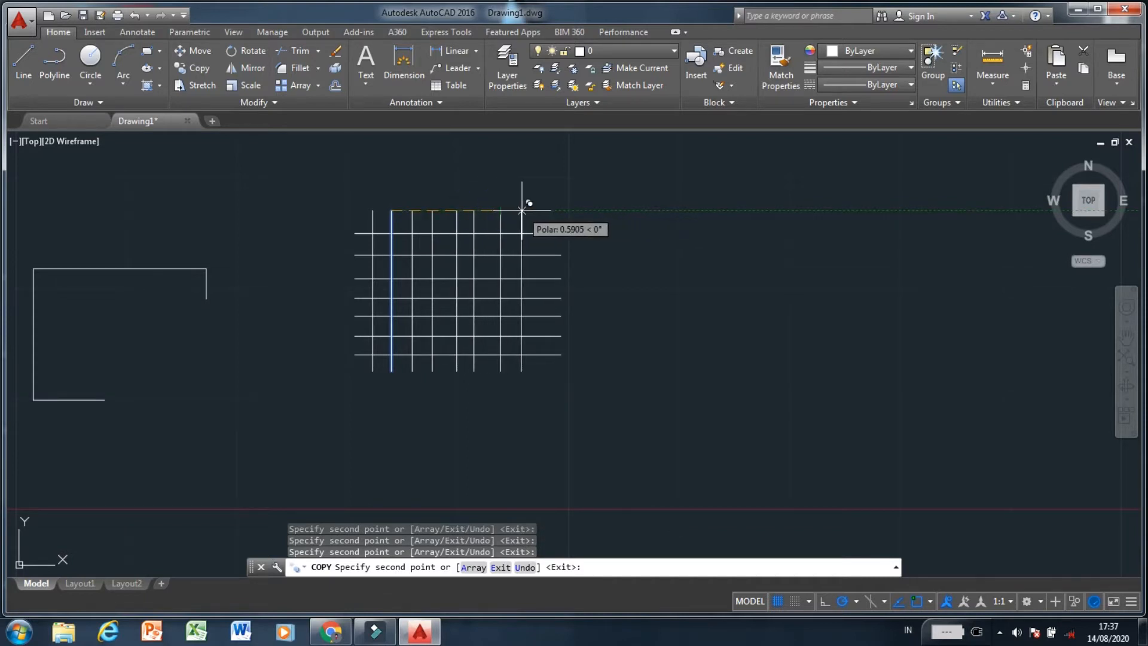
pyautogui.click(522, 211)
pyautogui.click(542, 210)
pyautogui.rightClick(569, 218)
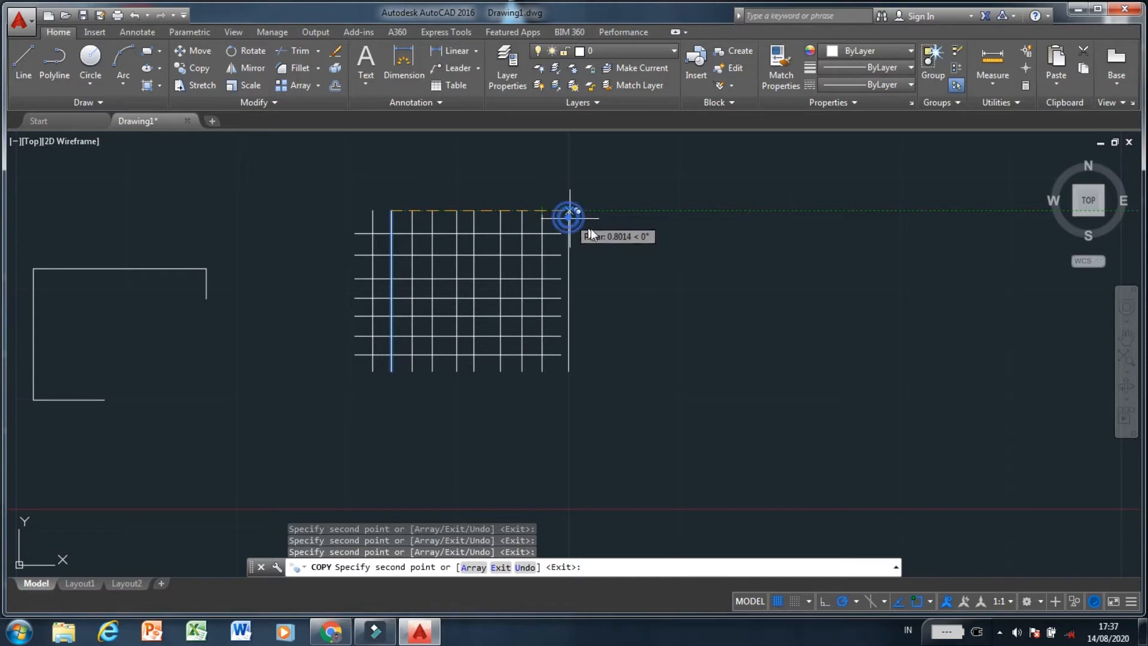
pyautogui.click(605, 234)
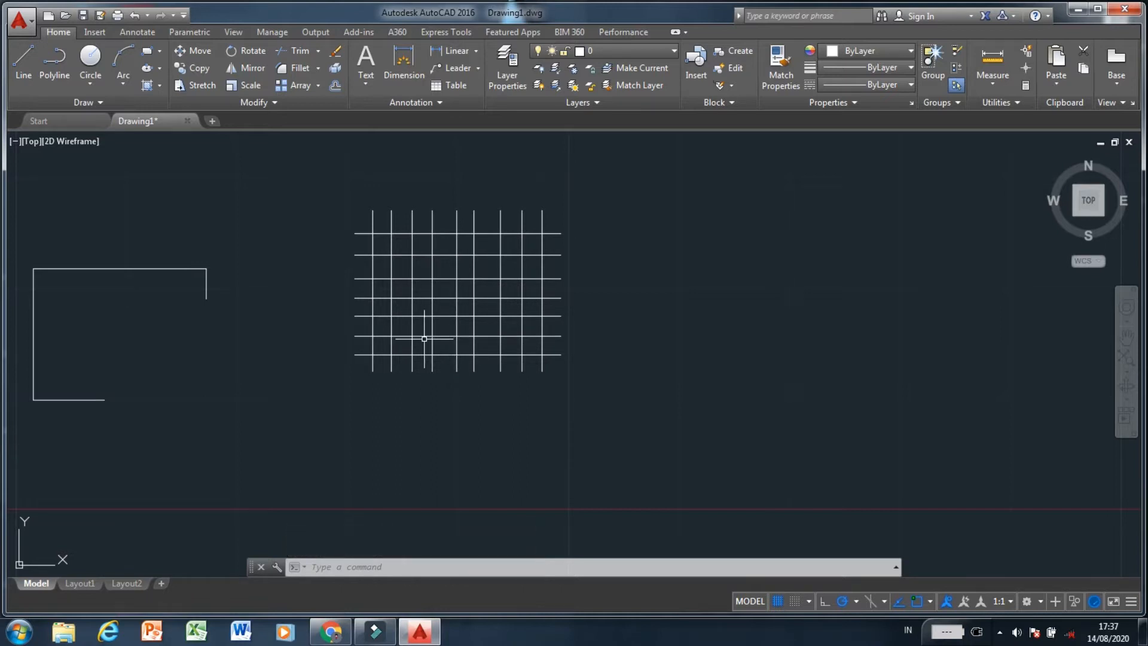
# Using all grid lines as cutting edges, trim single segments from the fourth, fifth and sixth vertical lines in the grid's lower rows.
pyautogui.write('R')
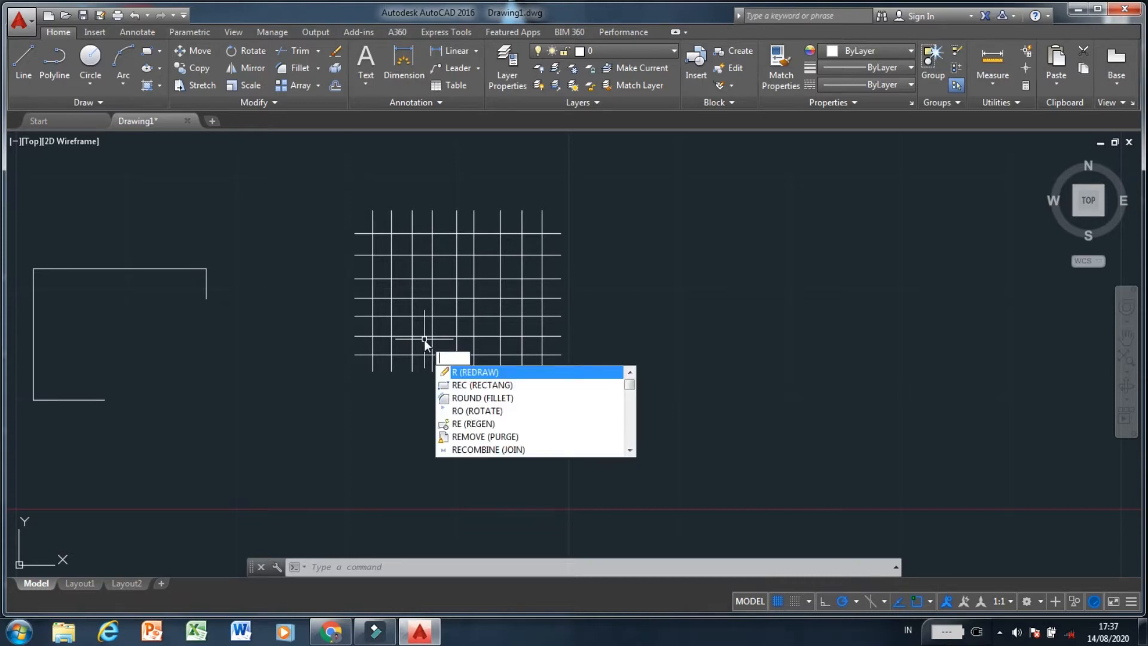
pyautogui.press('BackSpace')
pyautogui.write('TRIM')
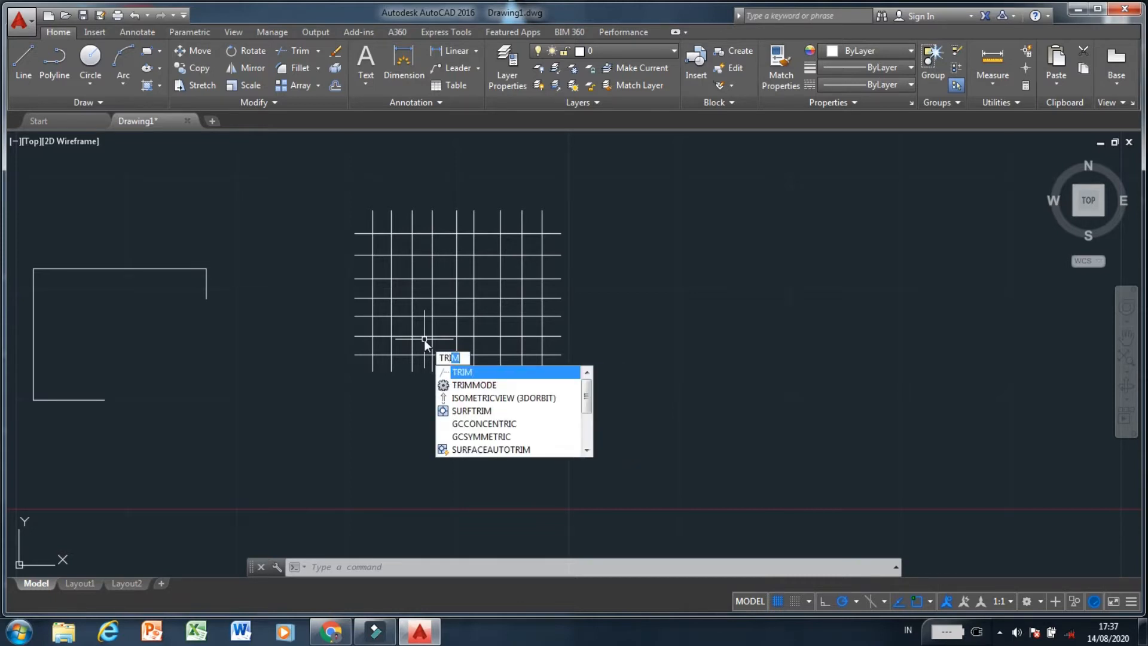
pyautogui.press('Return')
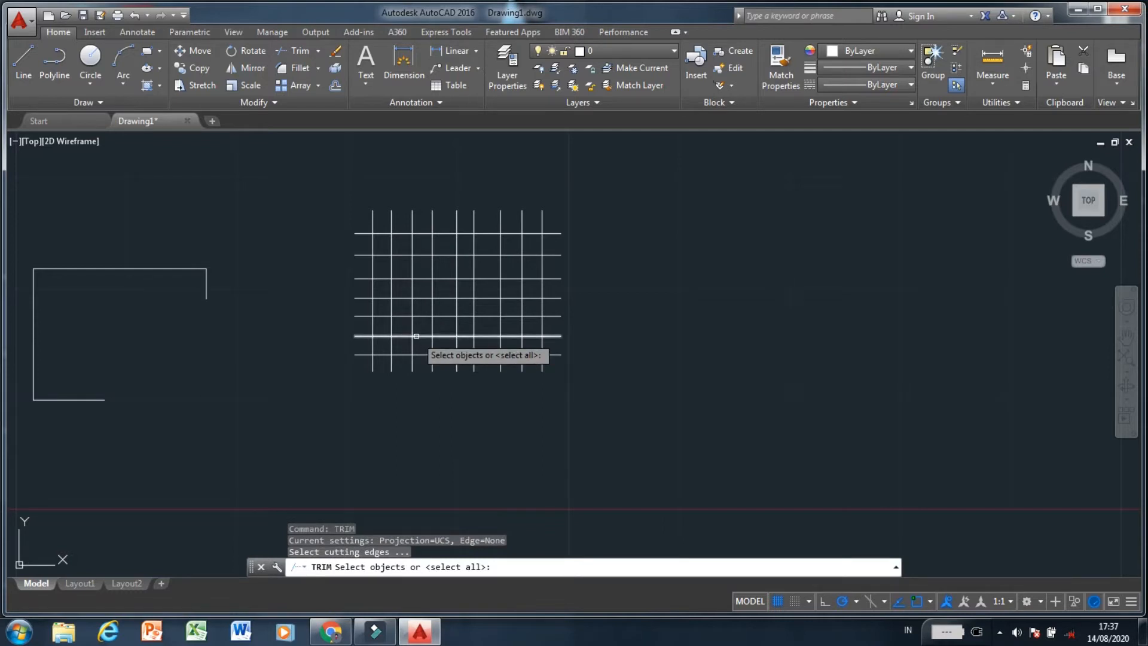
pyautogui.click(326, 184)
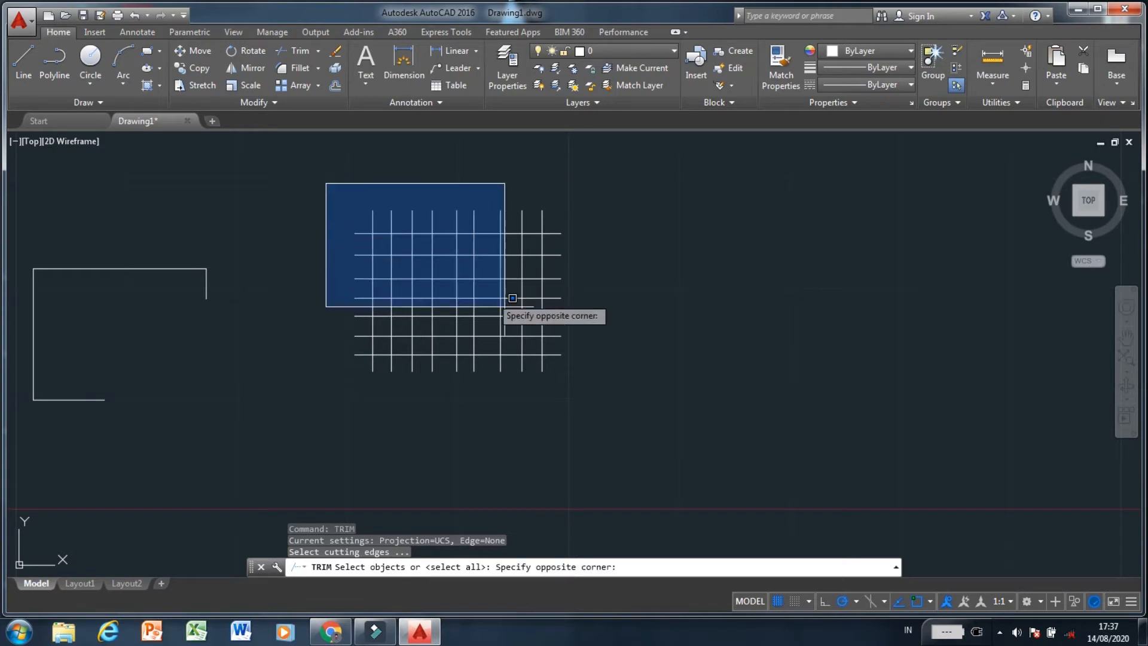
pyautogui.click(584, 407)
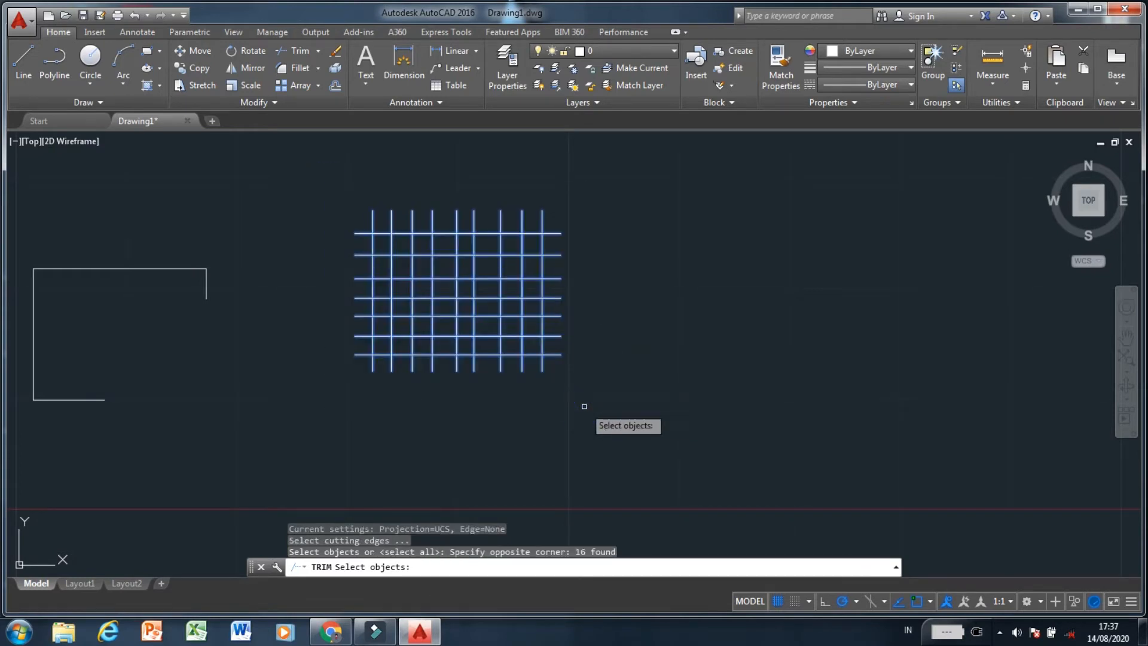
pyautogui.press('Return')
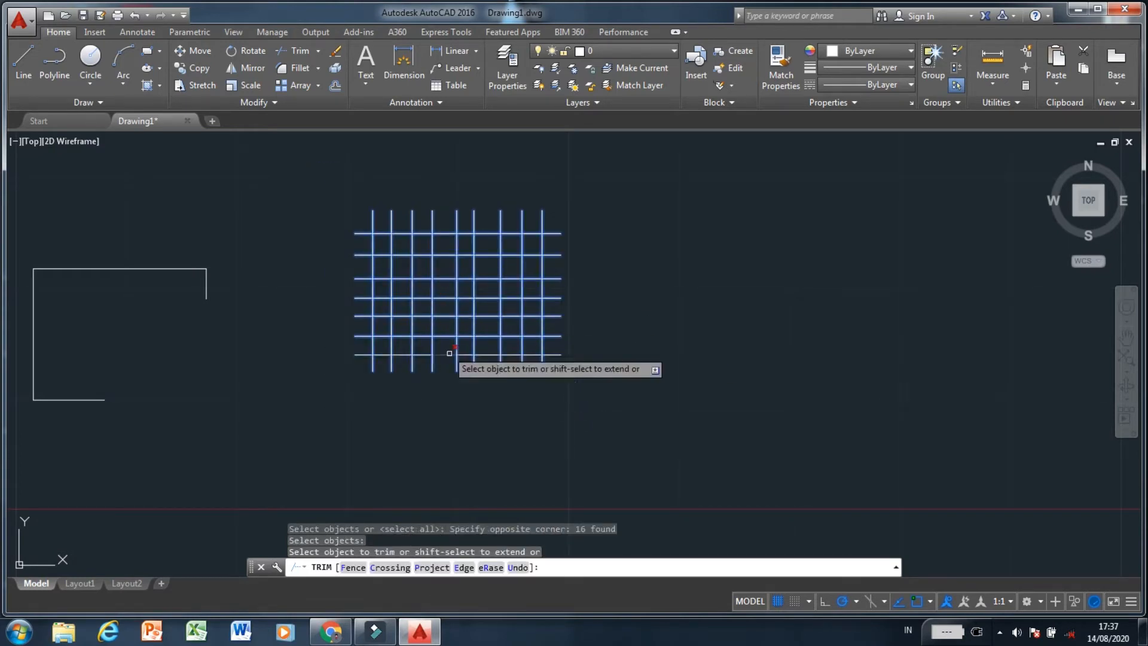
pyautogui.scroll(4, 449, 353)
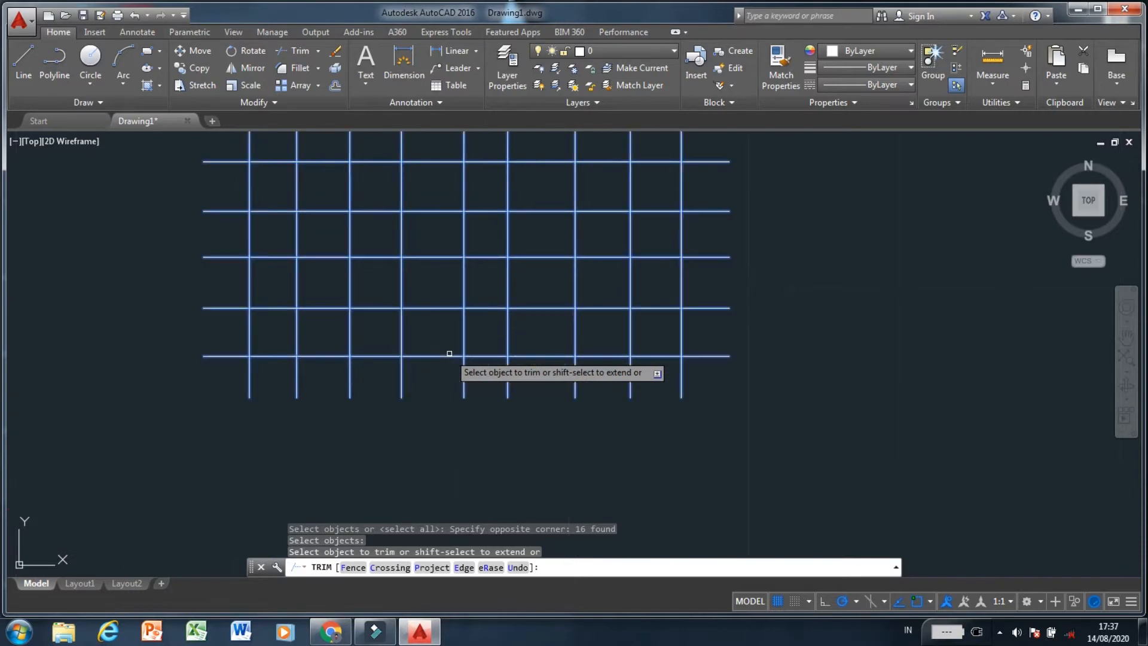
pyautogui.click(402, 388)
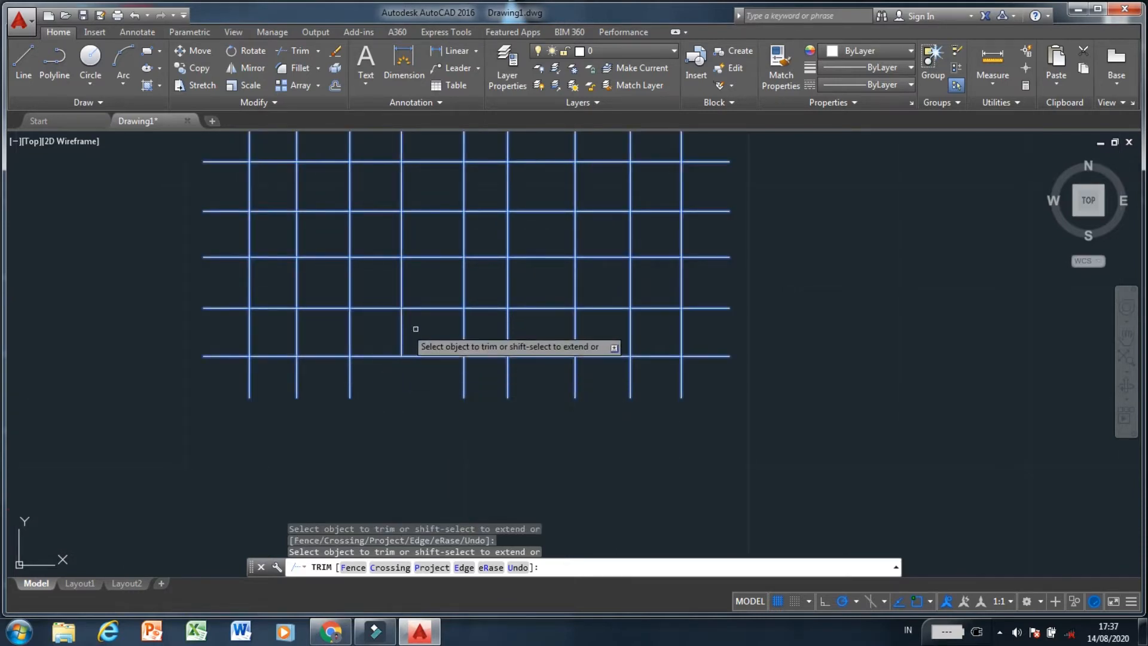
pyautogui.click(464, 332)
pyautogui.click(462, 327)
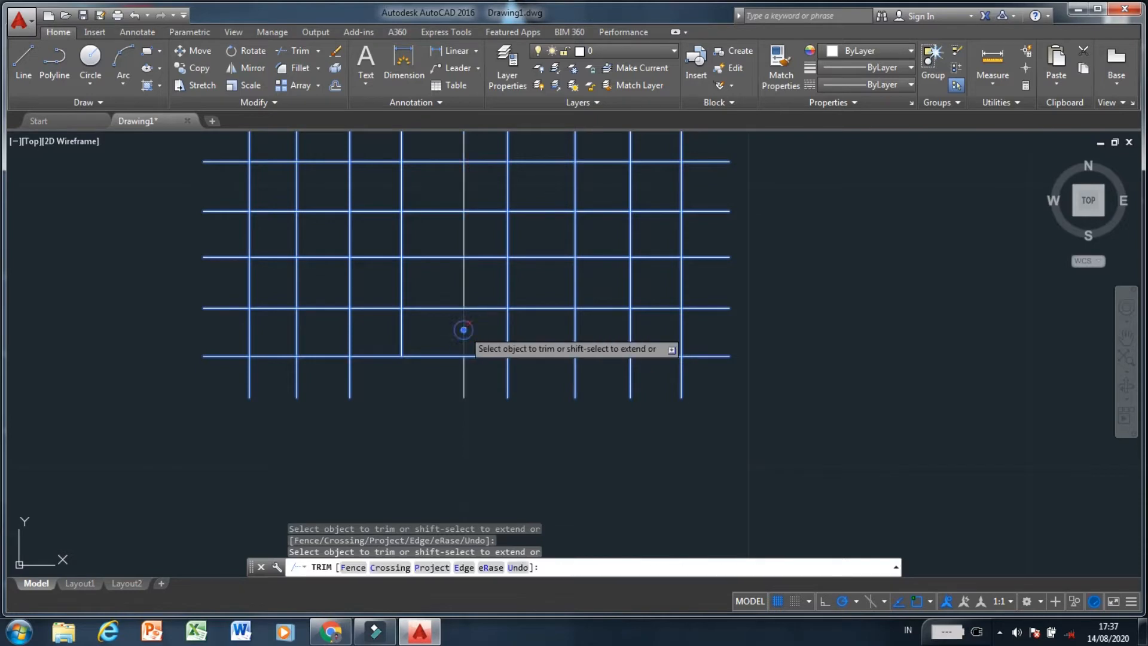
pyautogui.click(464, 330)
pyautogui.click(507, 294)
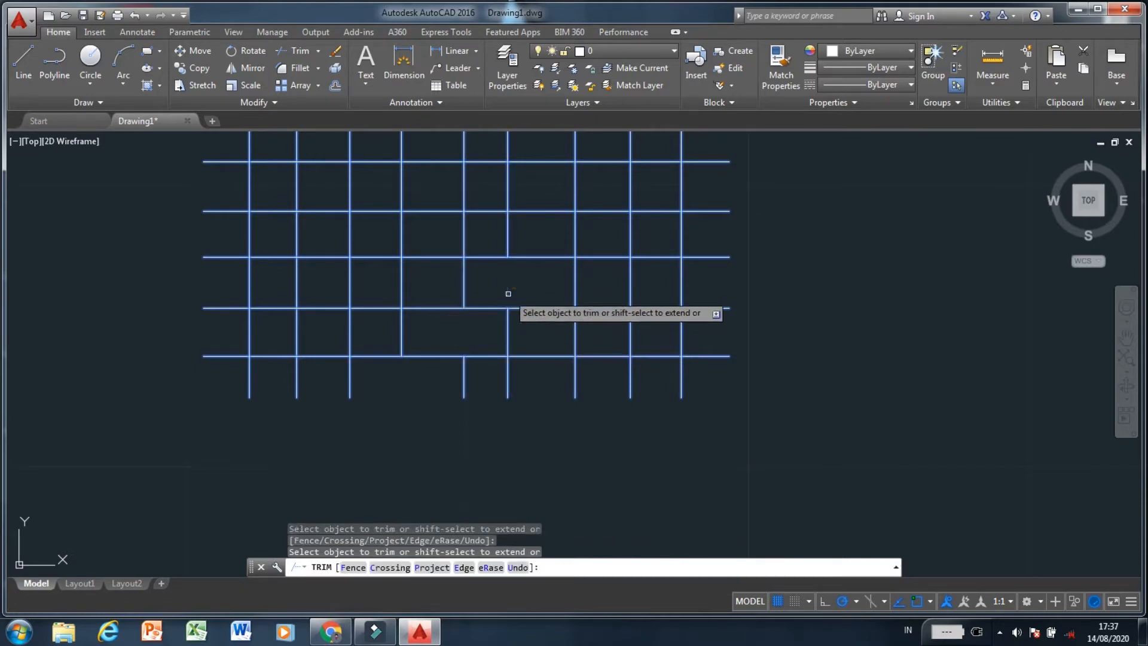
pyautogui.click(508, 380)
# Trim scattered segments from the second, third, sixth, seventh and ninth vertical lines to form a staggered brick-like pattern.
pyautogui.click(574, 336)
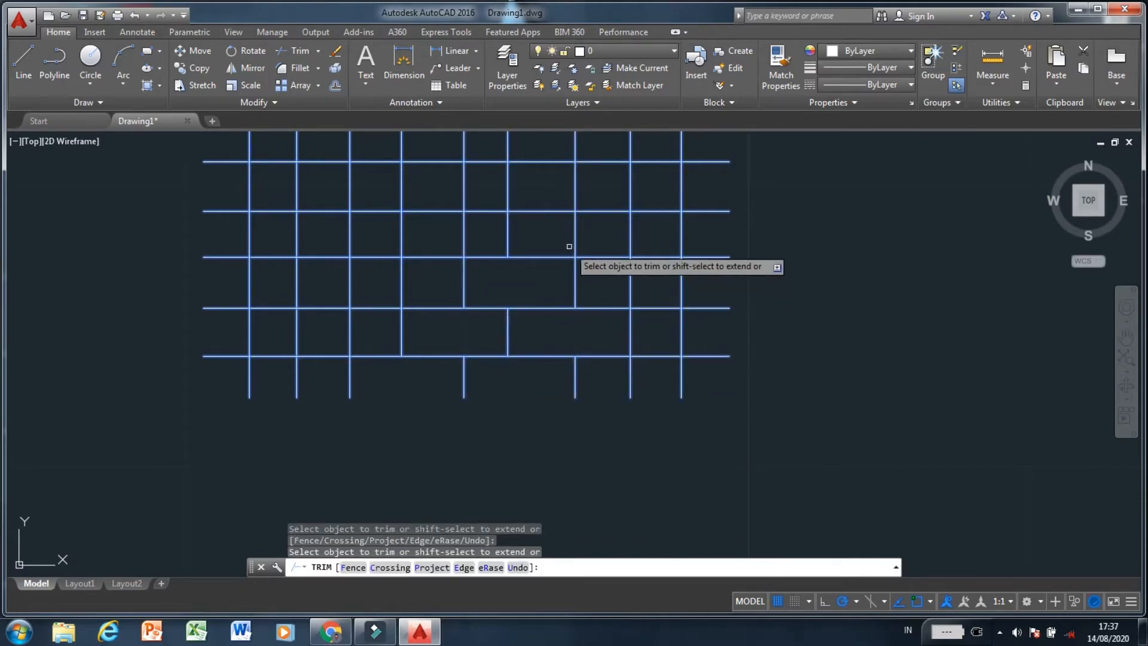
pyautogui.click(573, 229)
pyautogui.click(680, 243)
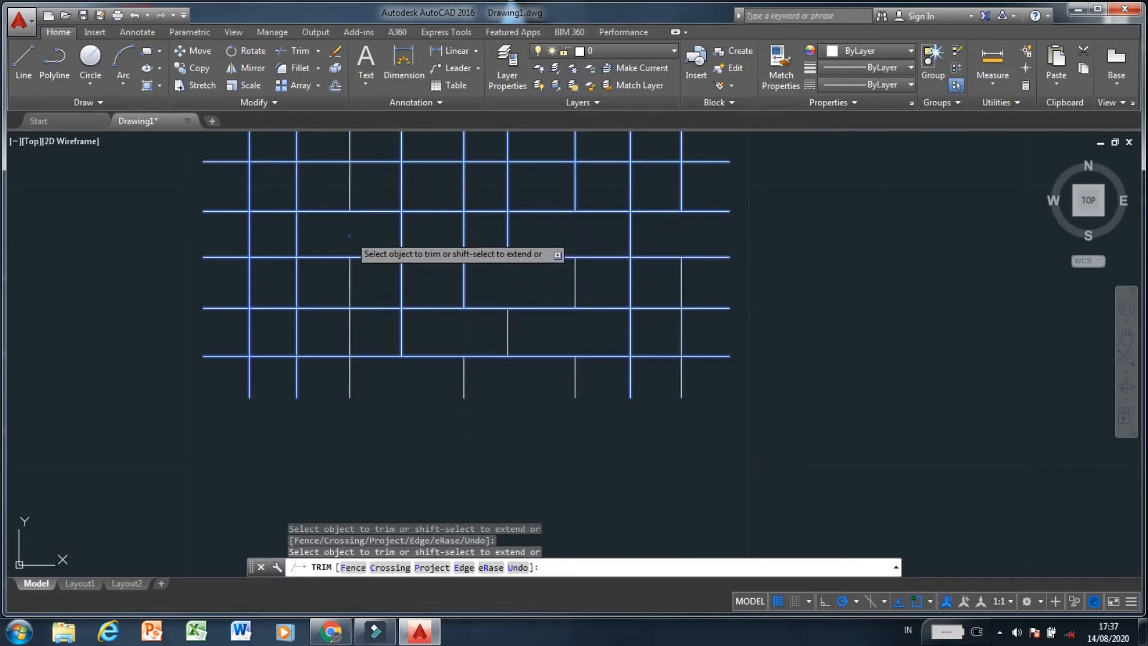
pyautogui.click(351, 239)
pyautogui.click(297, 291)
pyautogui.scroll(-5, 320, 382)
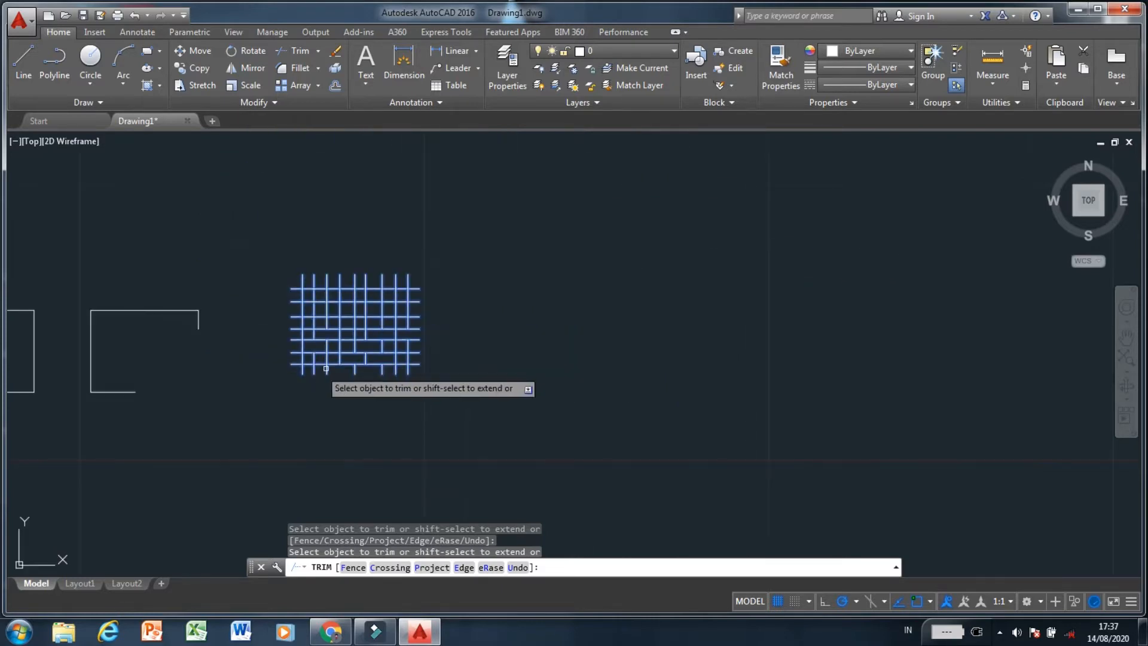
pyautogui.scroll(2, 378, 331)
pyautogui.click(355, 290)
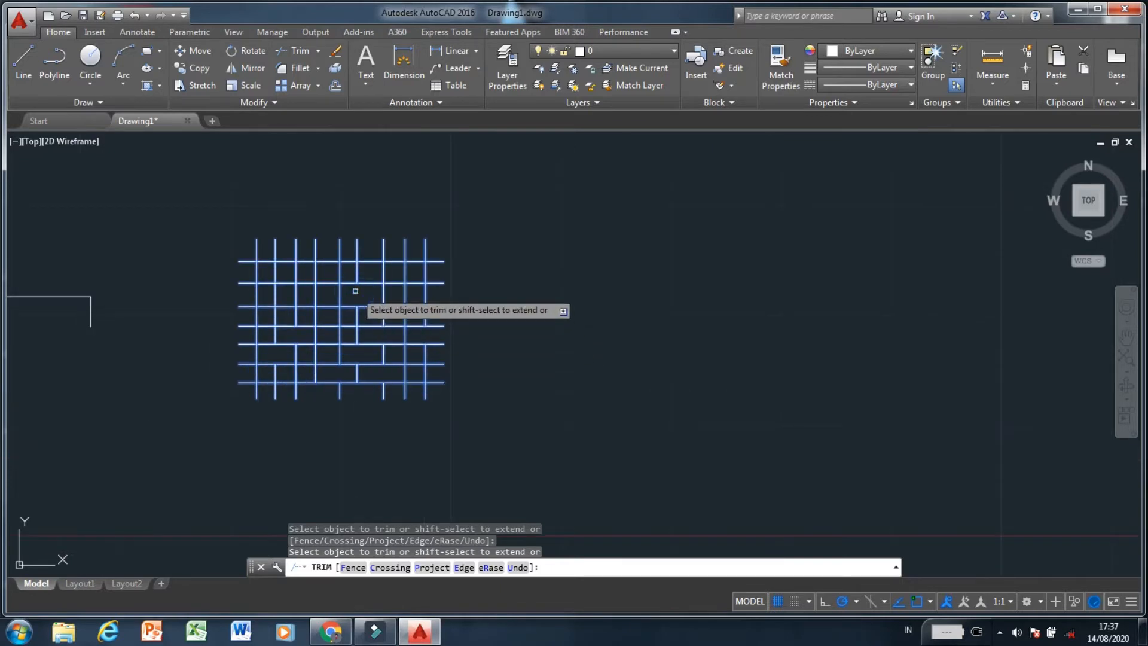
pyautogui.rightClick(355, 291)
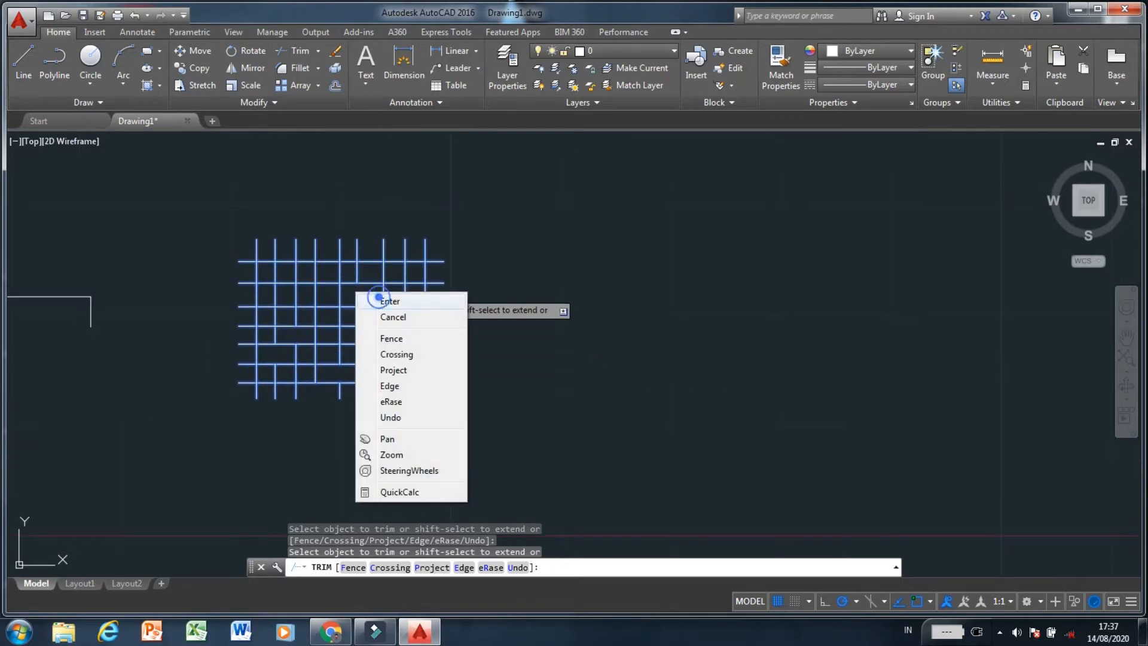
pyautogui.click(371, 299)
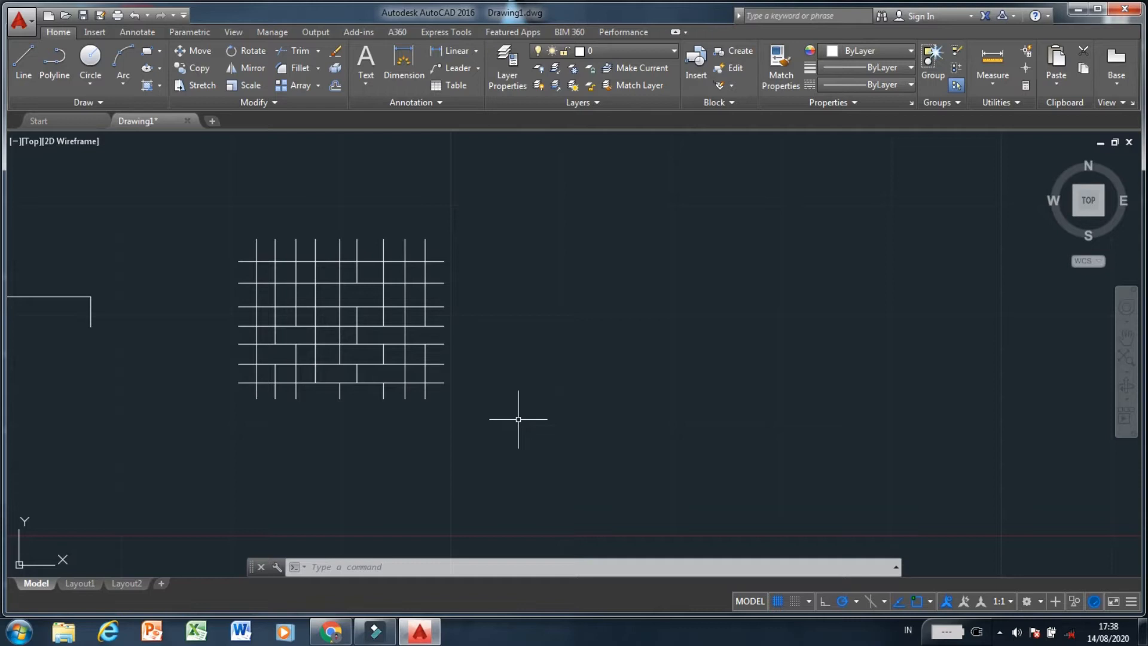
# Run EXTEND and select all the grid lines as boundary edges.
pyautogui.write('EXT')
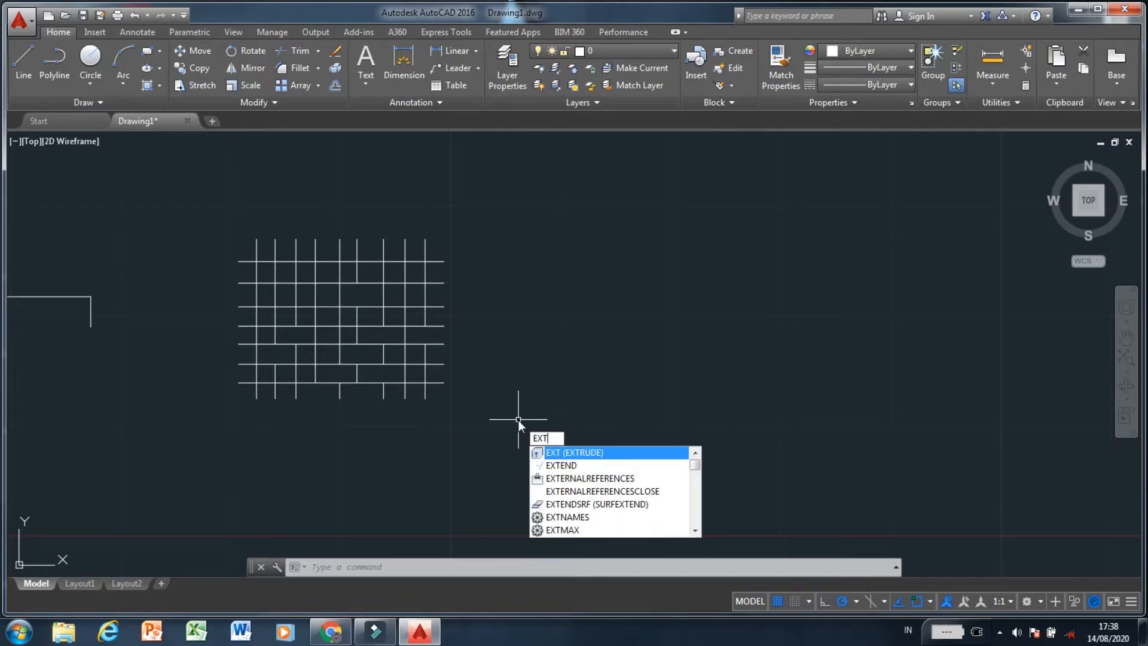
pyautogui.press('Down')
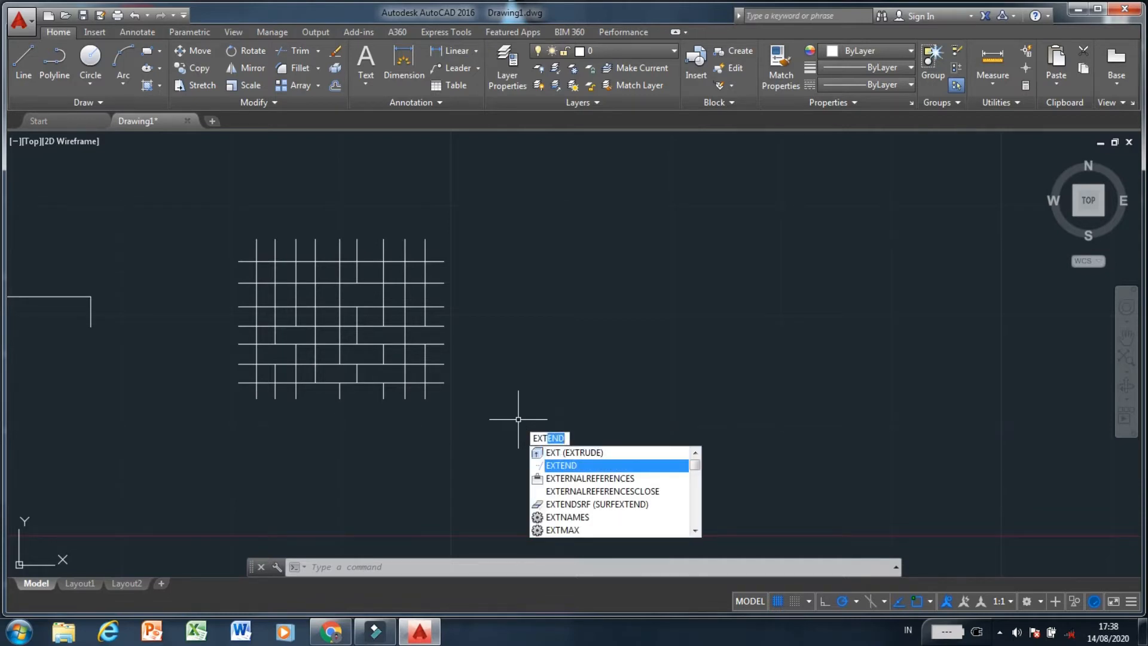
pyautogui.press('Return')
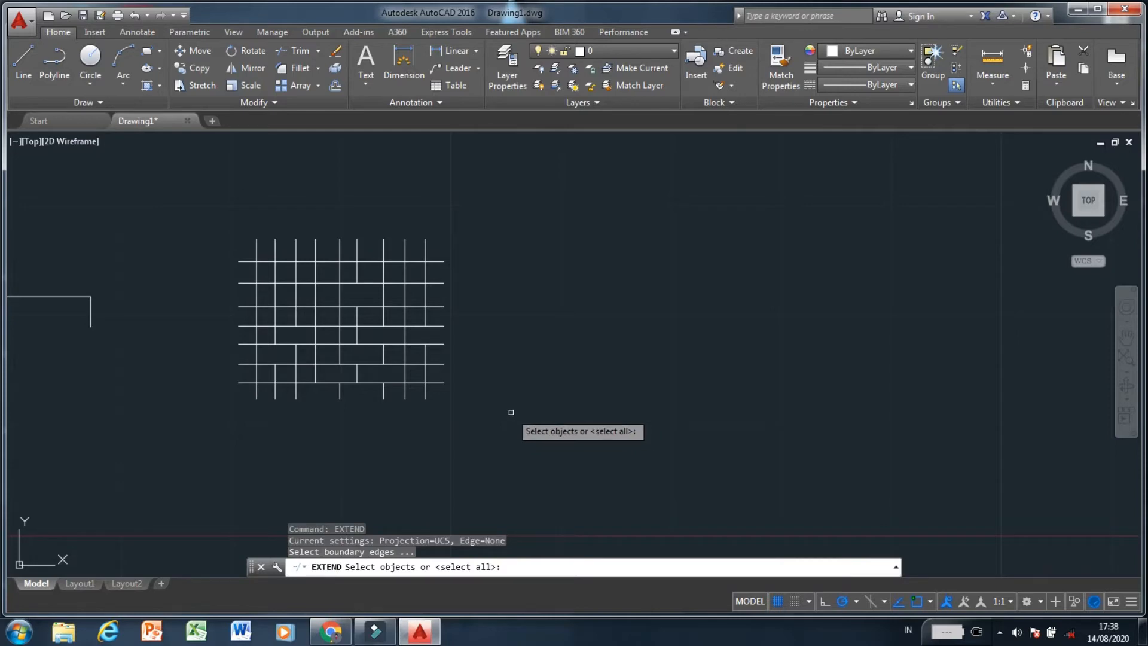
pyautogui.scroll(6, 400, 408)
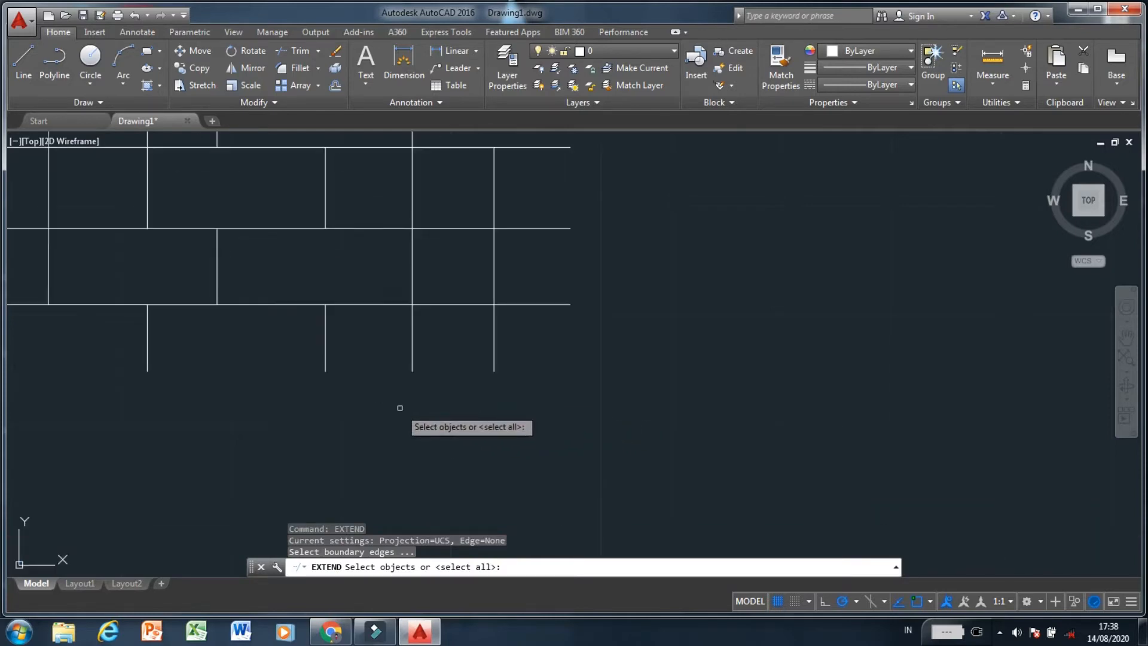
pyautogui.scroll(1, 397, 405)
pyautogui.scroll(-3, 392, 402)
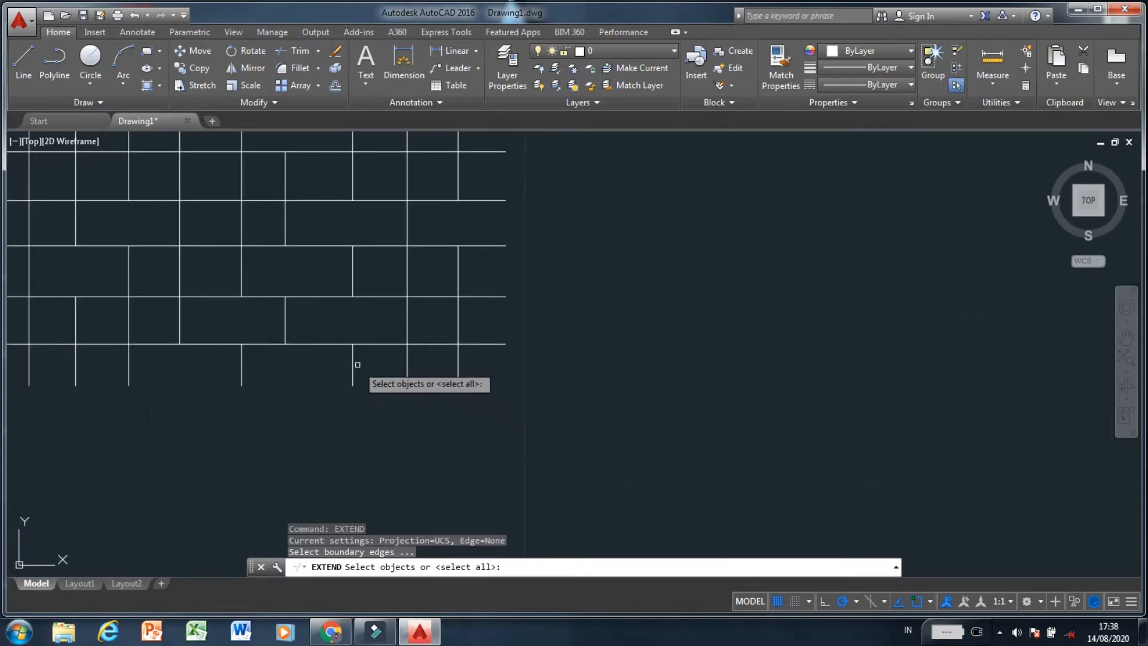
pyautogui.click(351, 291)
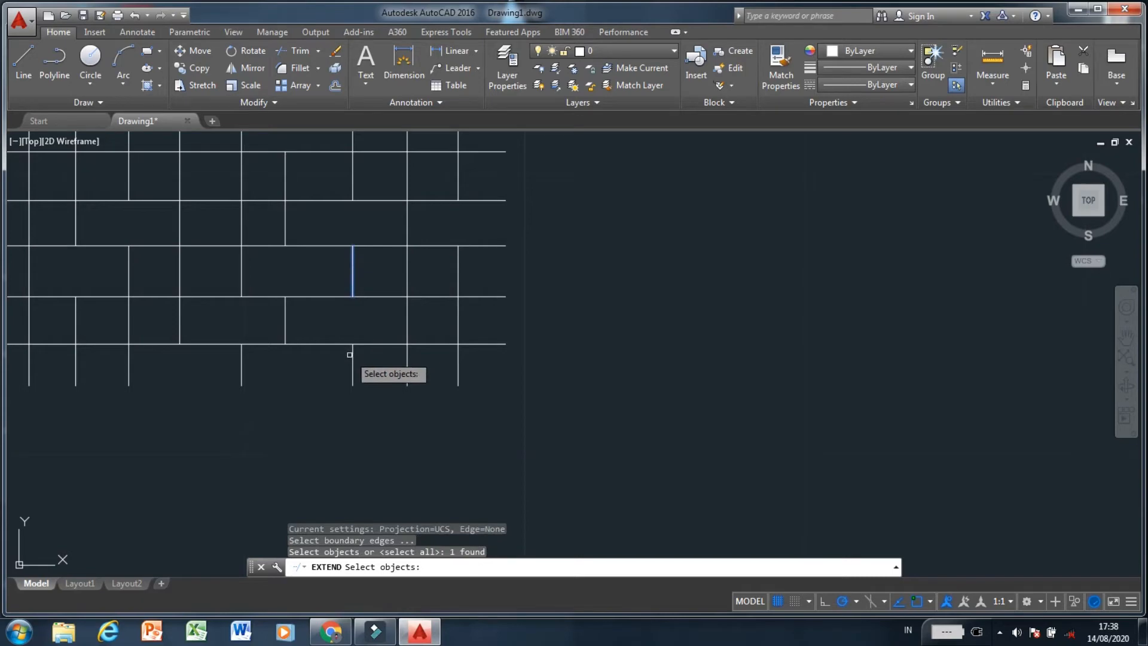
pyautogui.scroll(-5, 353, 359)
pyautogui.scroll(2, 365, 354)
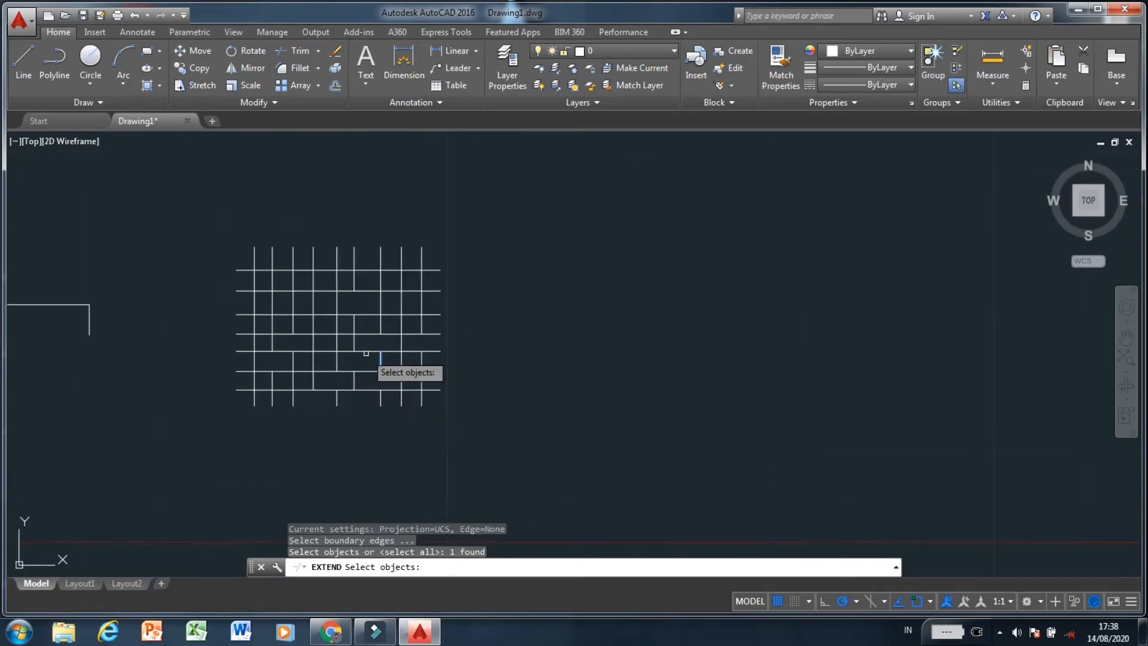
pyautogui.click(222, 213)
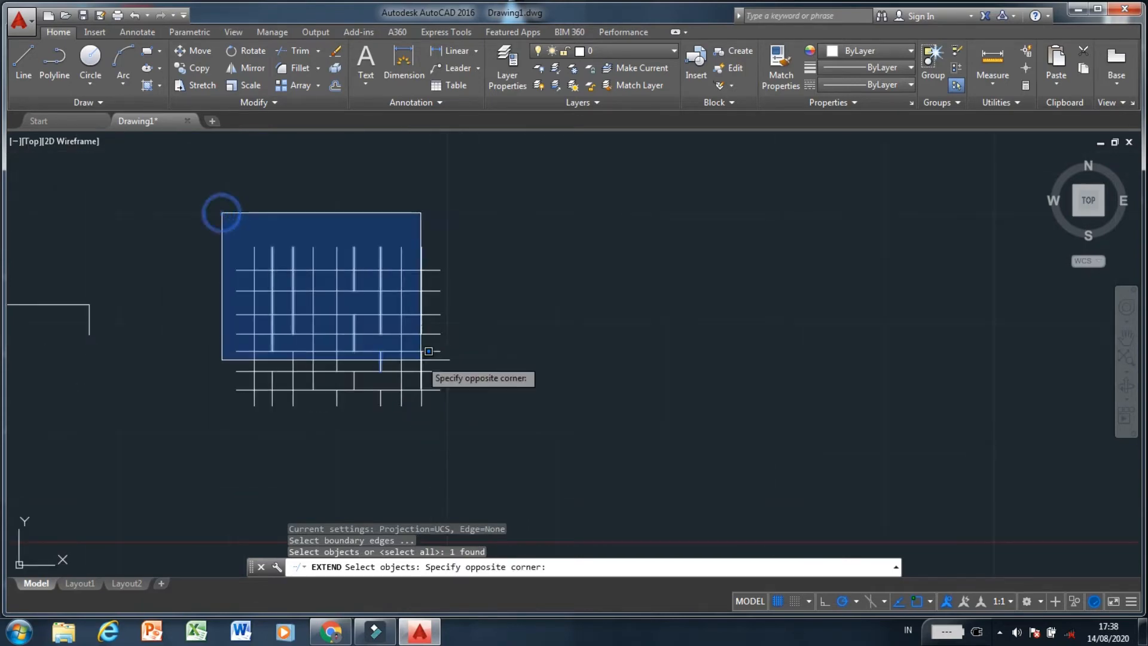
pyautogui.click(482, 436)
pyautogui.rightClick(482, 436)
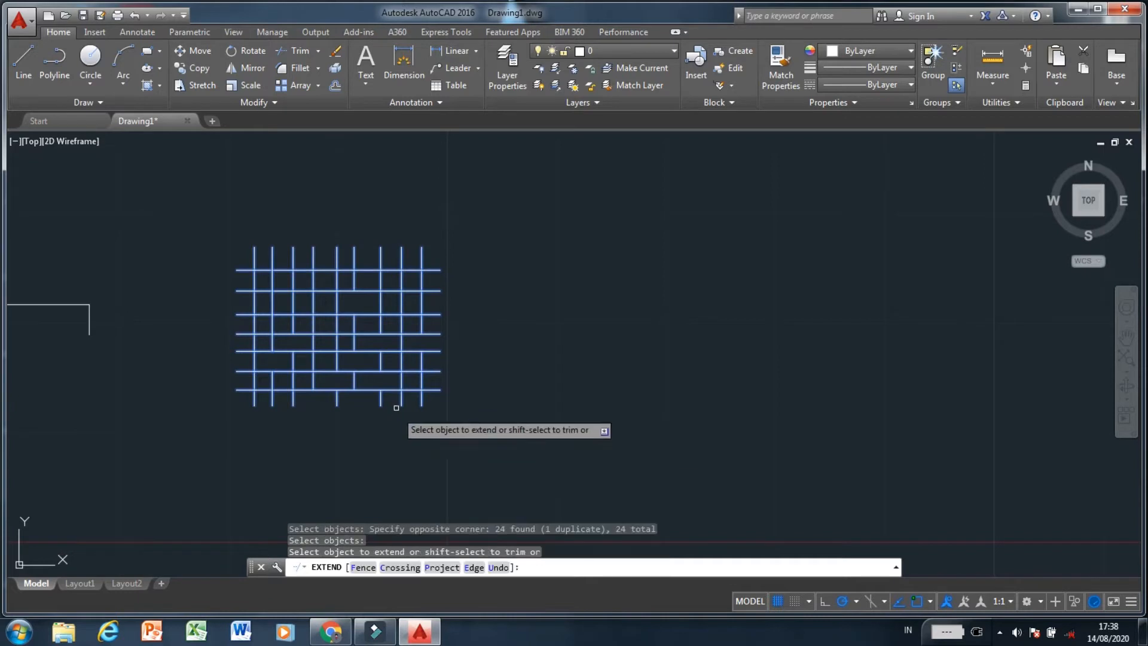
# Extend the trimmed ends of the fifth, sixth, seventh and ninth vertical lines across the gaps to the neighbouring horizontal lines.
pyautogui.scroll(4, 396, 408)
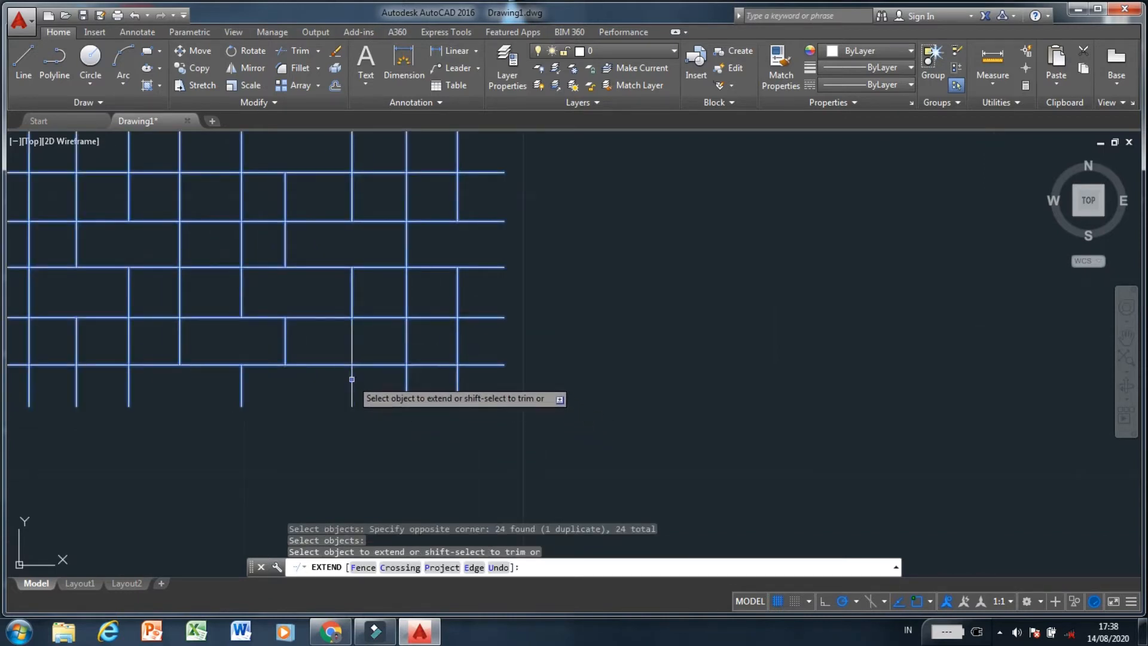
pyautogui.click(243, 375)
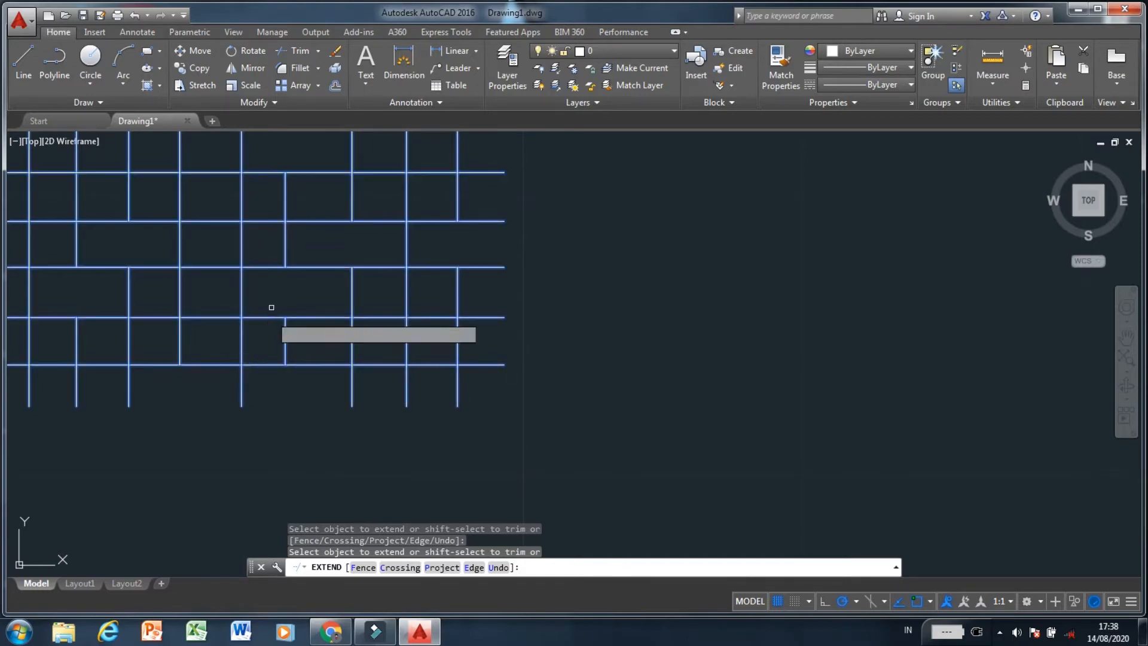
pyautogui.click(284, 250)
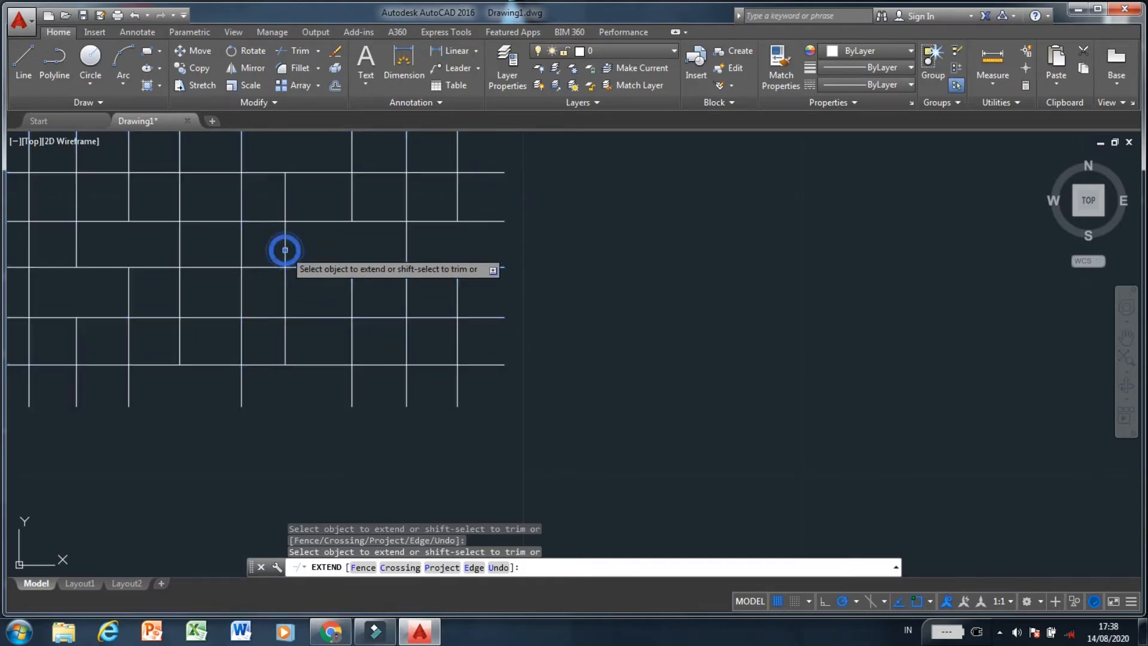
pyautogui.click(351, 202)
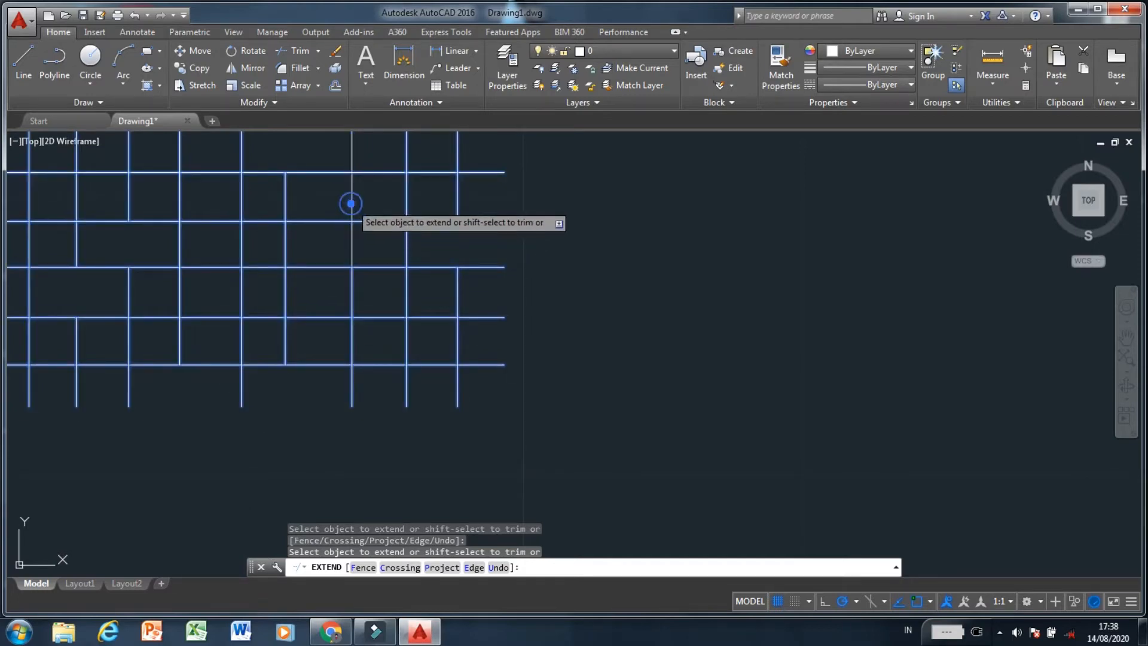
pyautogui.click(457, 199)
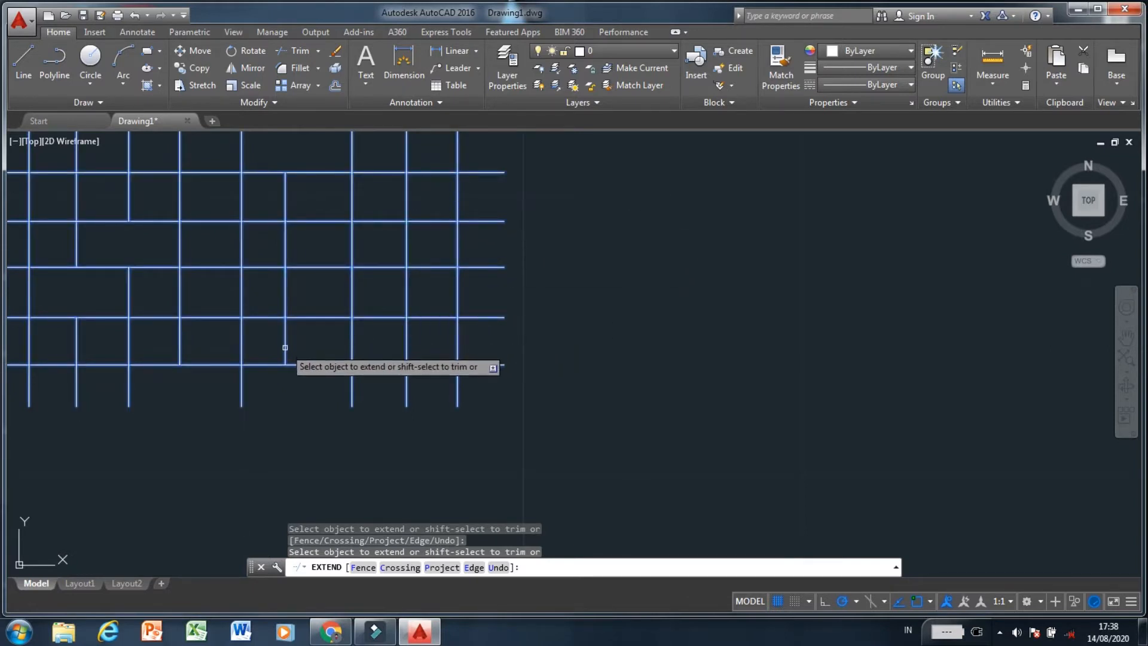
# Extend the second, third and sixth vertical lines across their remaining gaps and end the Extend command.
pyautogui.click(180, 342)
pyautogui.scroll(-5, 204, 321)
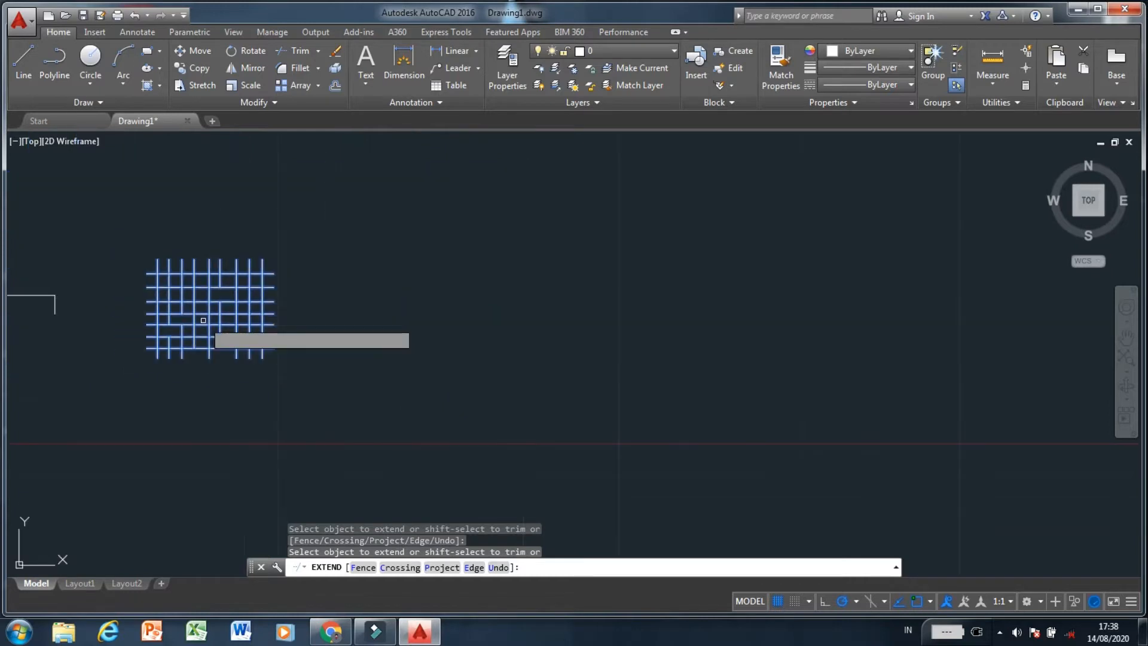
pyautogui.scroll(5, 204, 320)
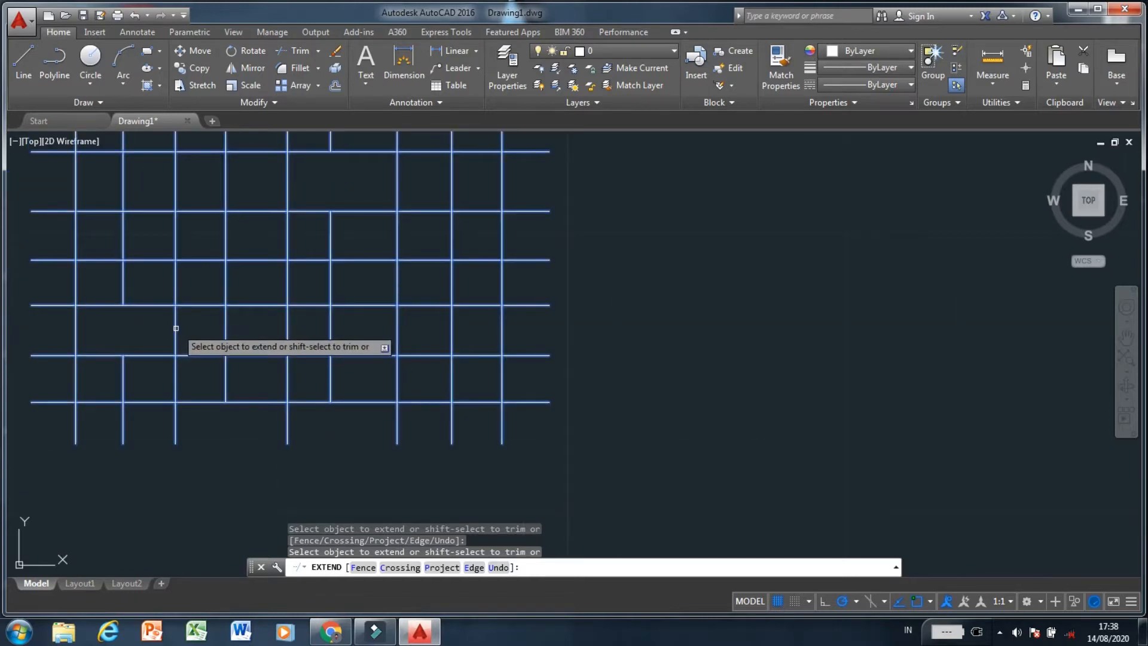
pyautogui.click(119, 381)
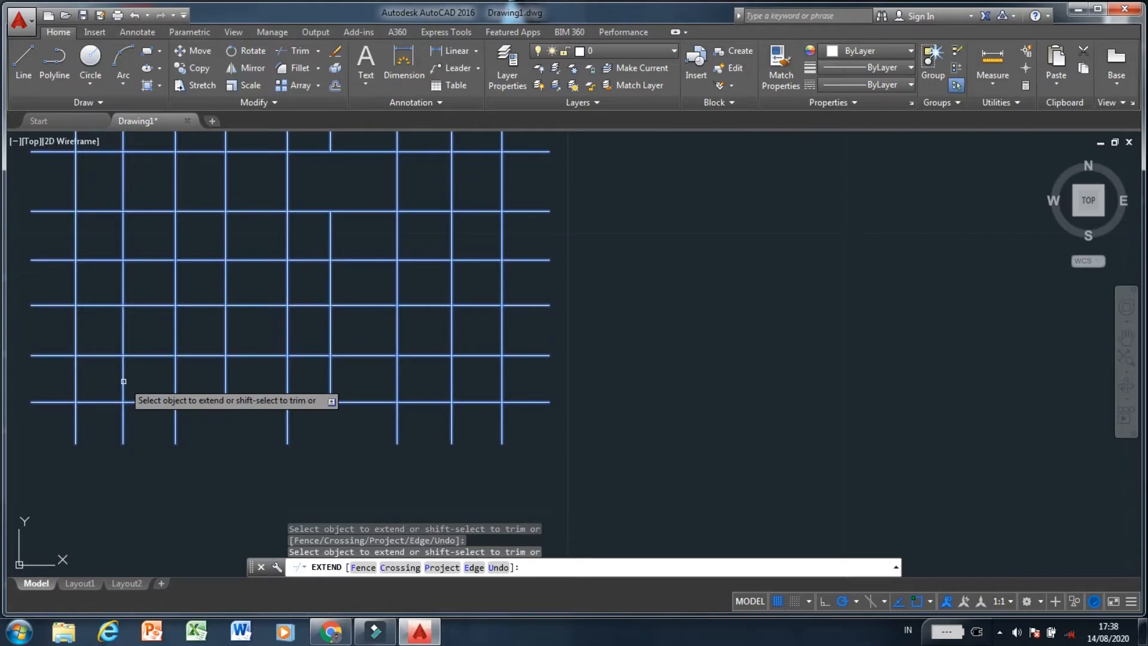
pyautogui.click(327, 238)
pyautogui.scroll(-3, 350, 374)
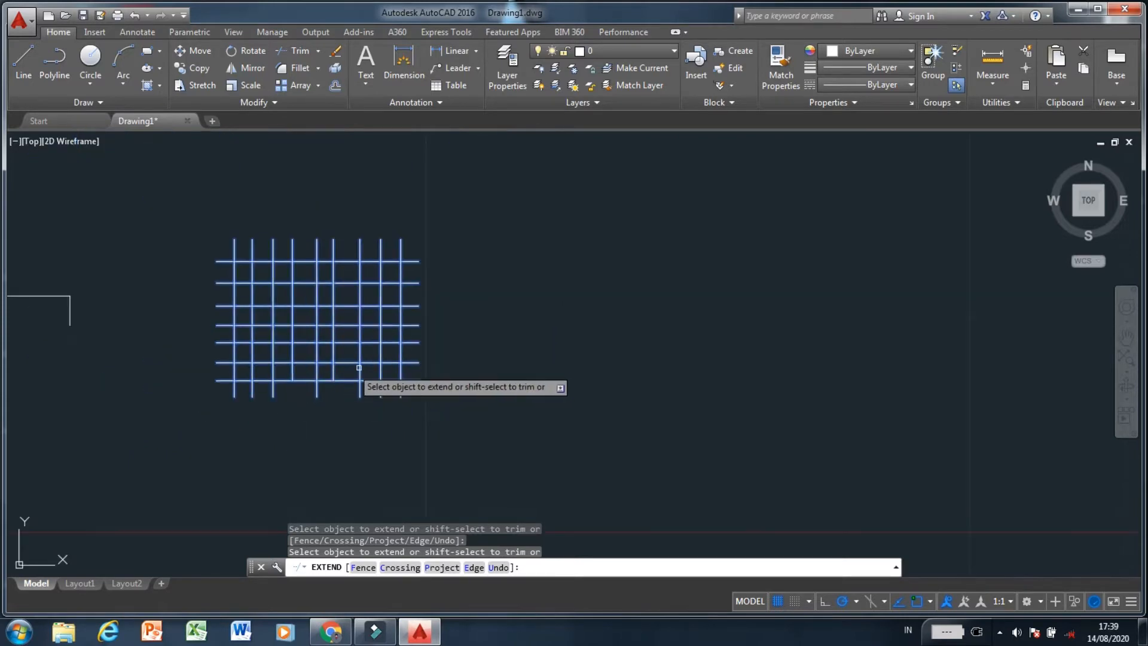
pyautogui.scroll(2, 368, 323)
pyautogui.click(365, 311)
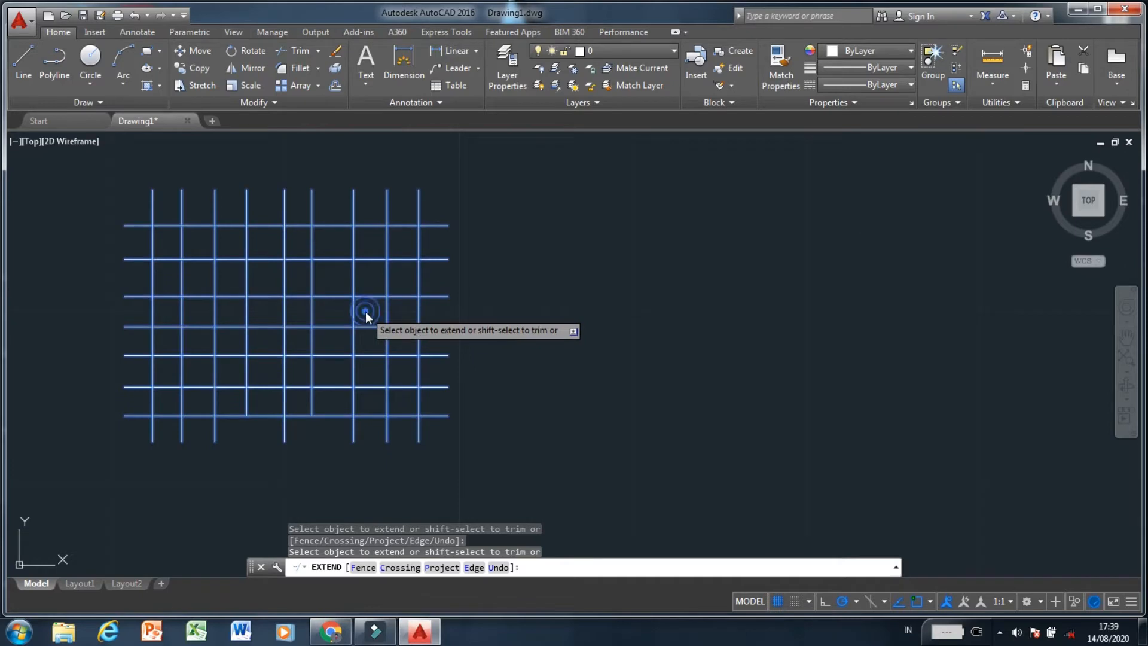
pyautogui.rightClick(365, 315)
pyautogui.click(391, 317)
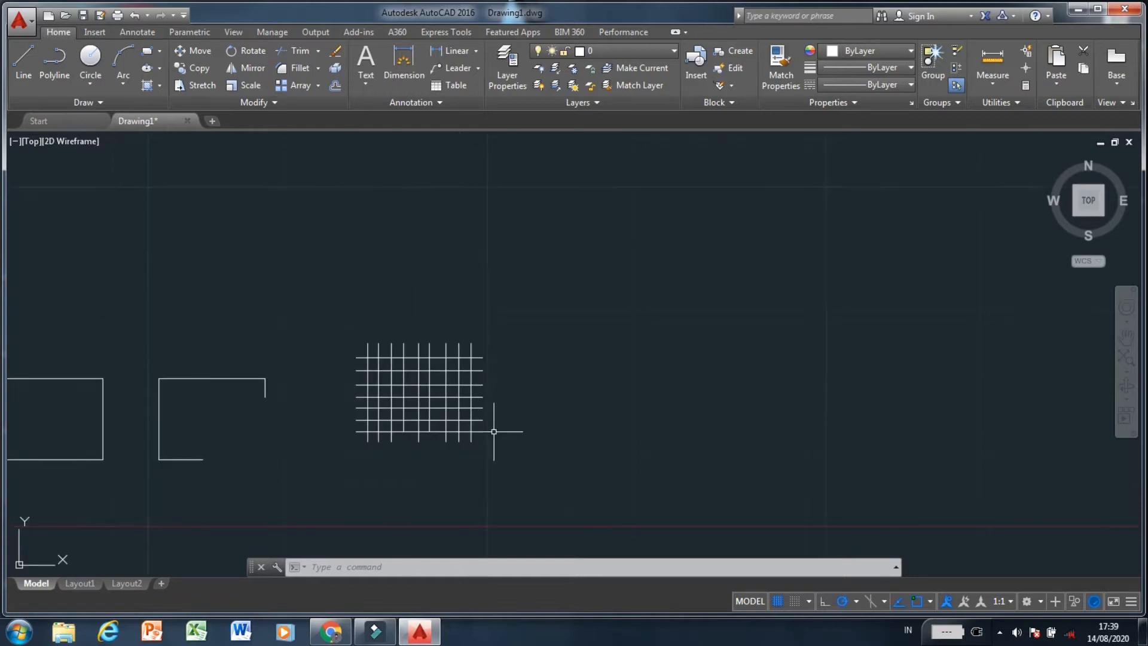
# Draw a large closed rectangle about 21 units tall from four connected lines, enclosing the earlier figures near the origin.
pyautogui.scroll(-3, 500, 440)
pyautogui.scroll(2, 380, 504)
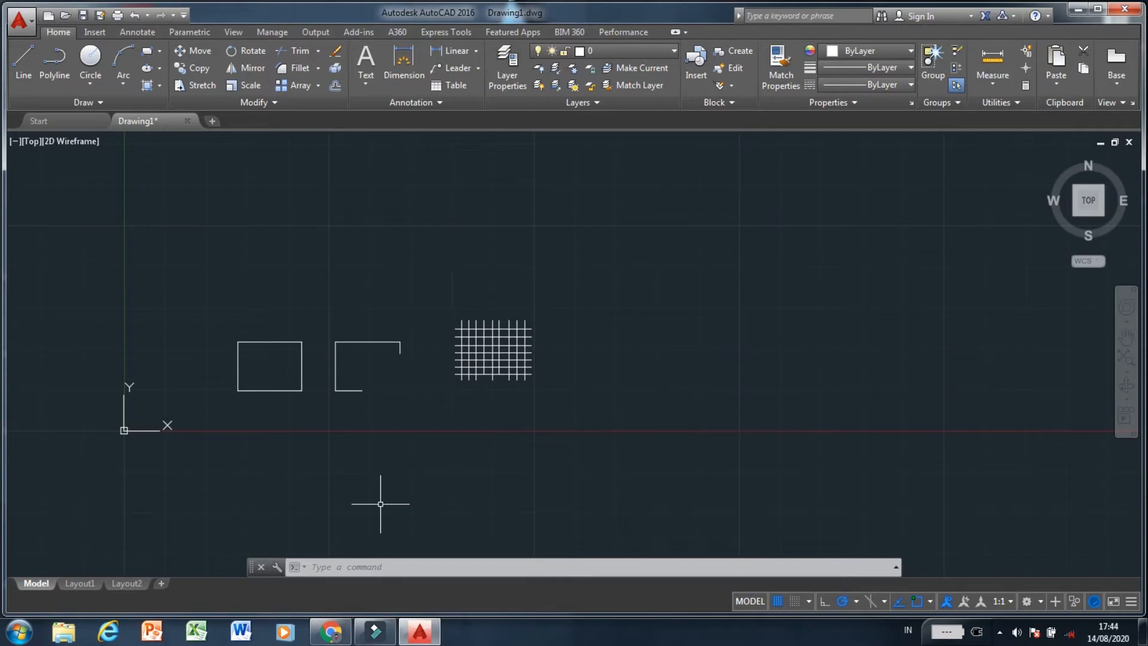
pyautogui.click(24, 60)
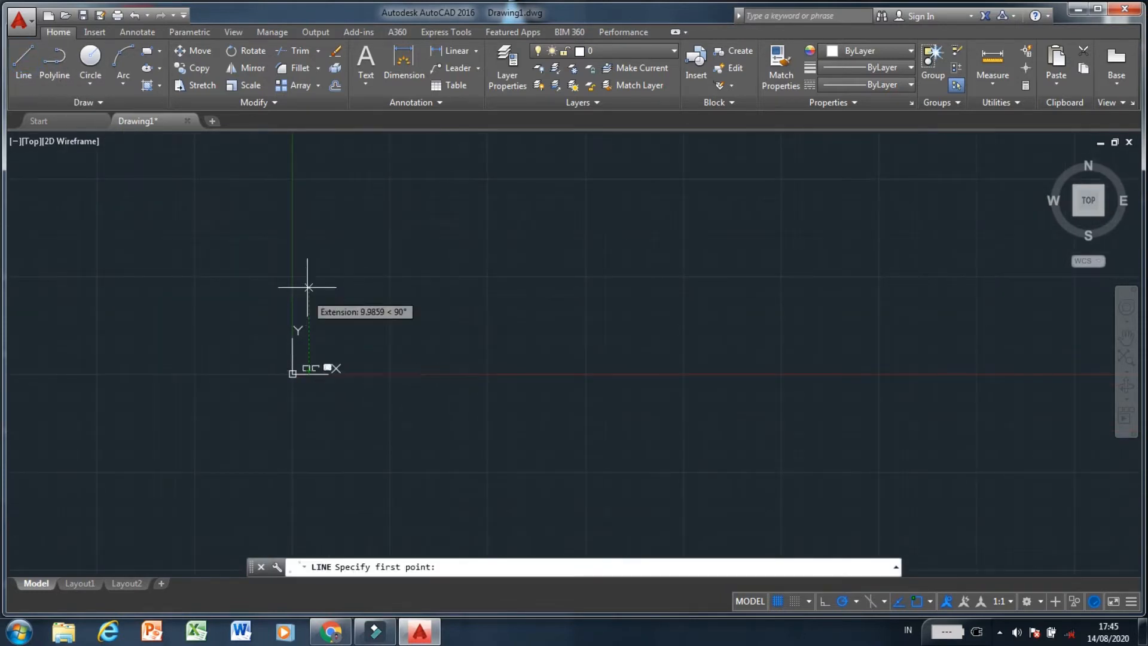
pyautogui.scroll(-2, 310, 352)
pyautogui.click(310, 264)
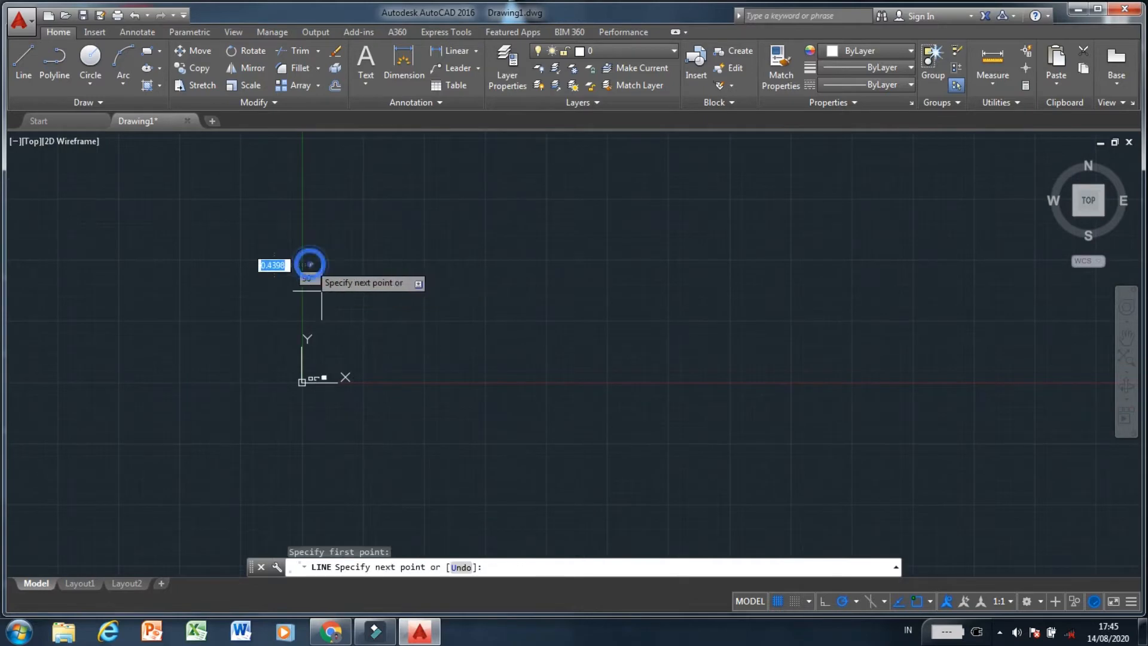
pyautogui.click(311, 365)
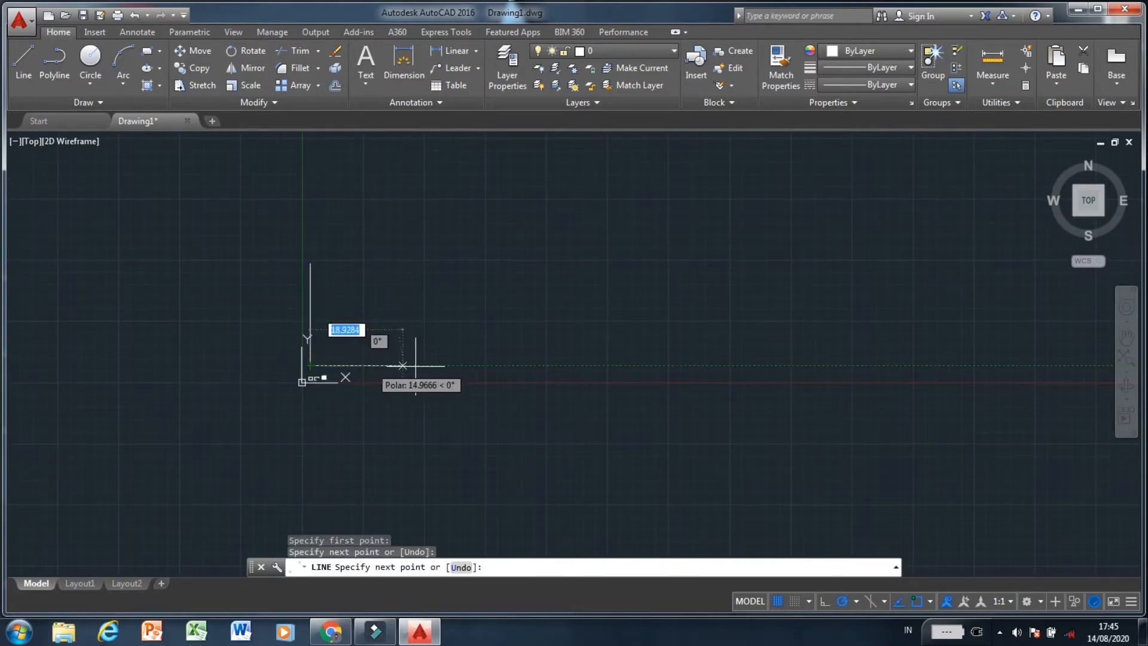
pyautogui.click(548, 366)
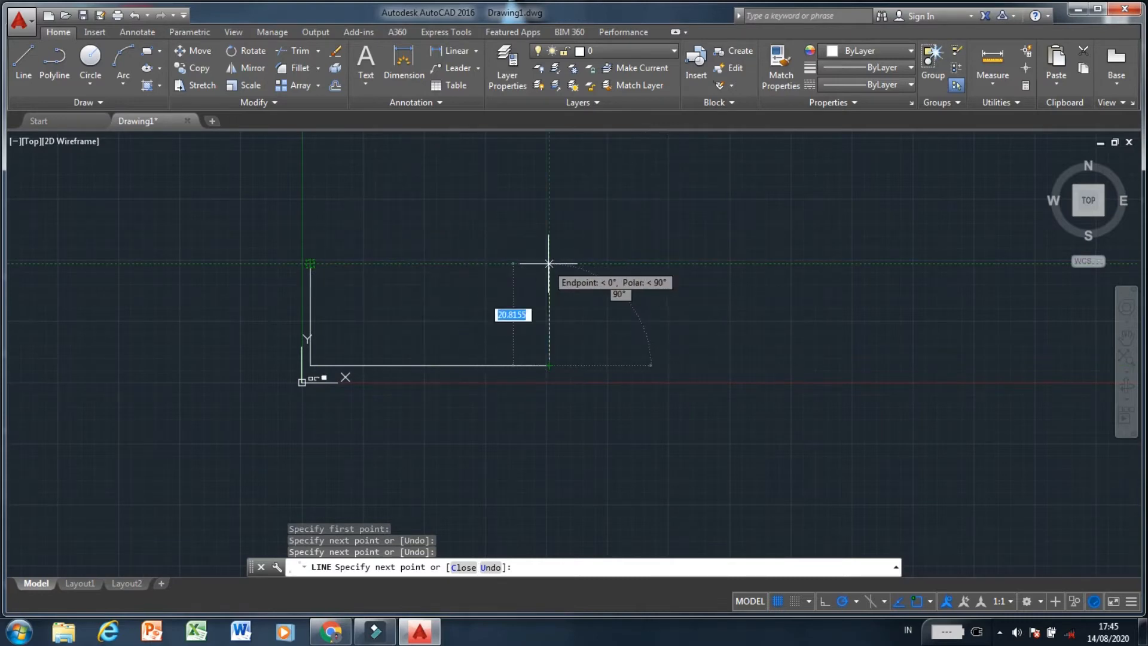
pyautogui.click(549, 263)
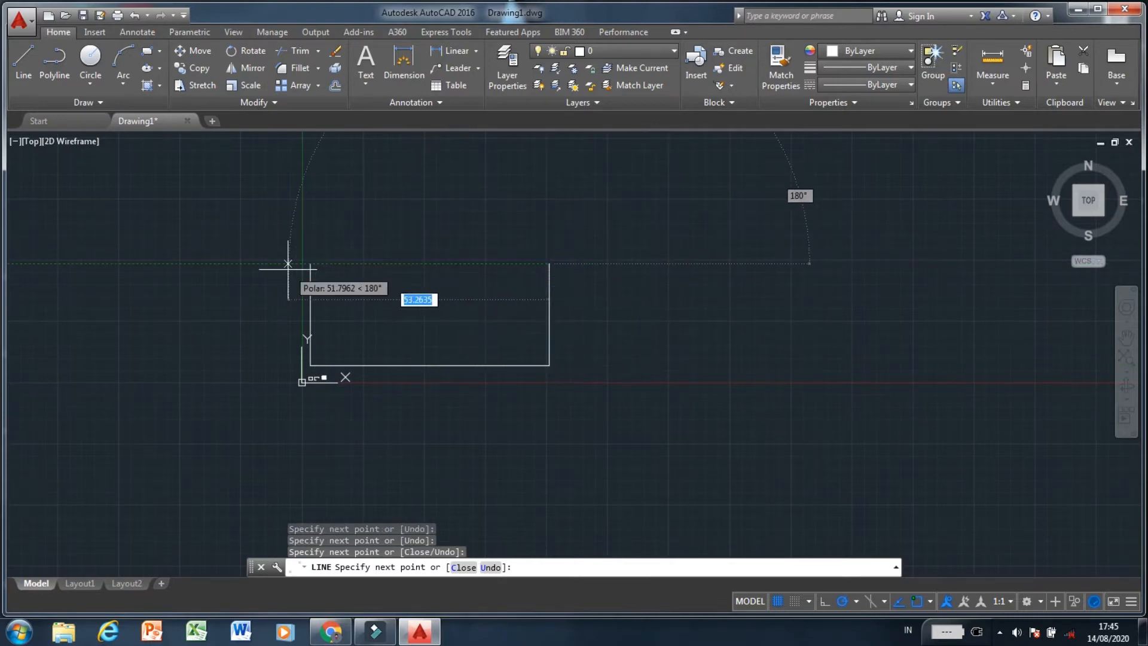
pyautogui.rightClick(329, 261)
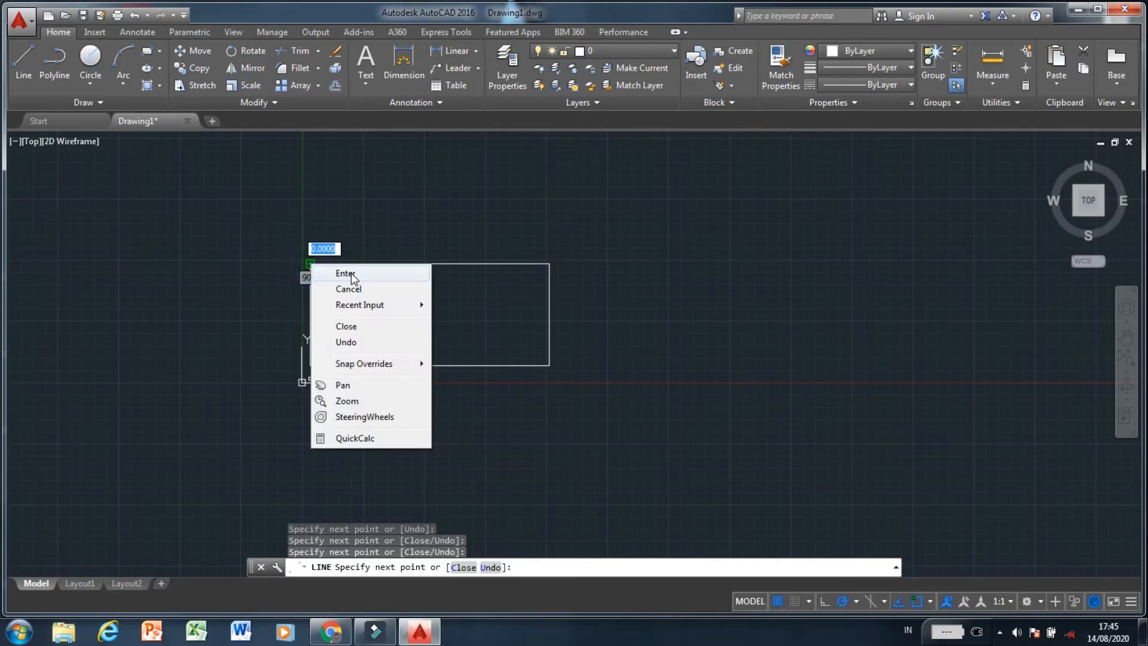
pyautogui.click(418, 326)
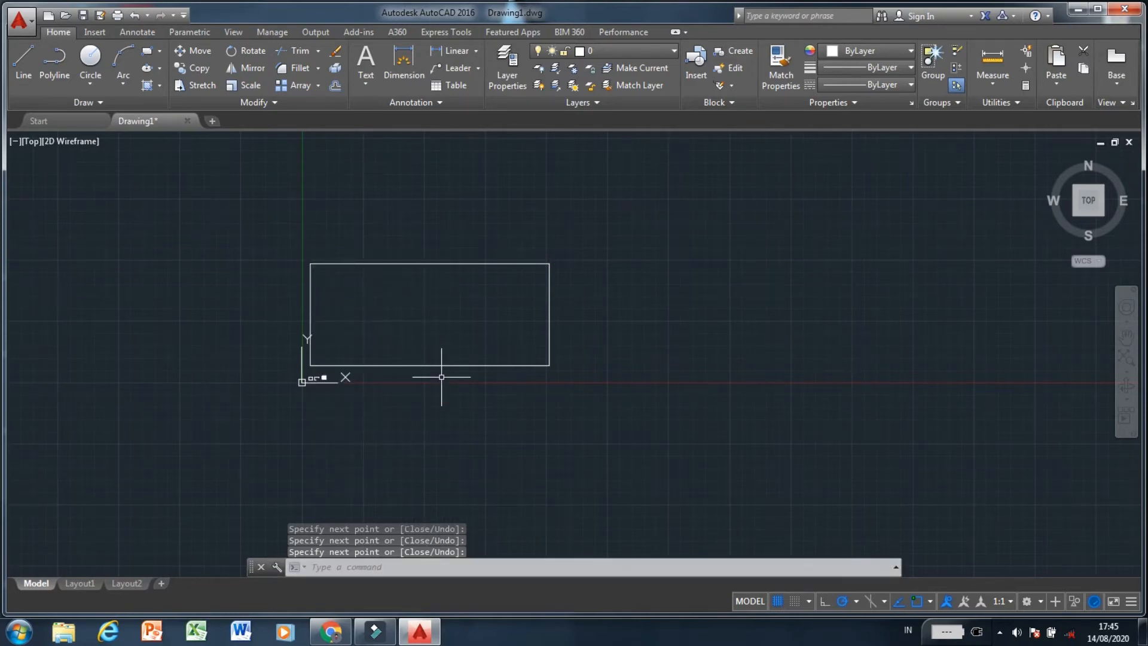
# Fillet the rectangle's two right corners with radius 5, using the Multiple option.
pyautogui.write('f')
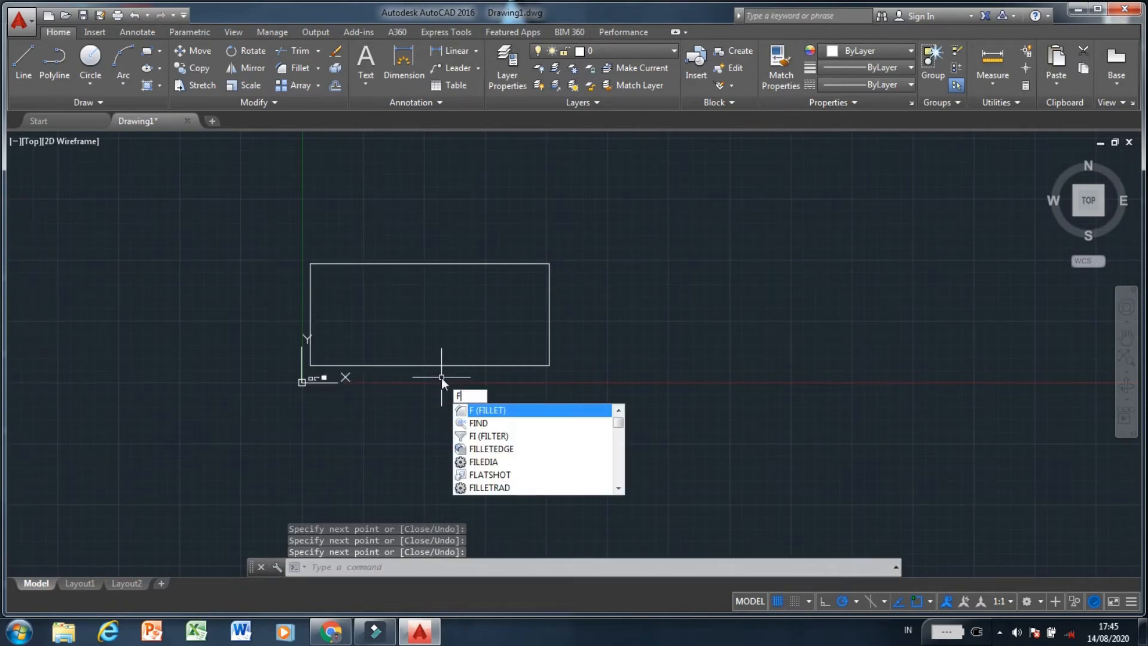
pyautogui.press('Return')
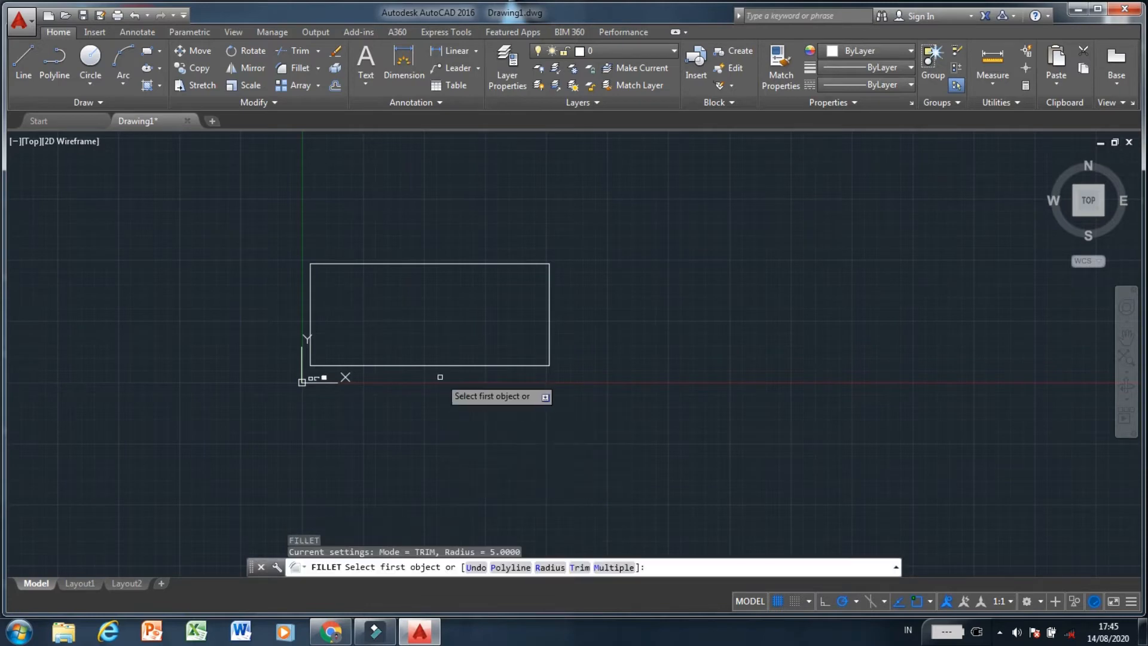
pyautogui.click(551, 566)
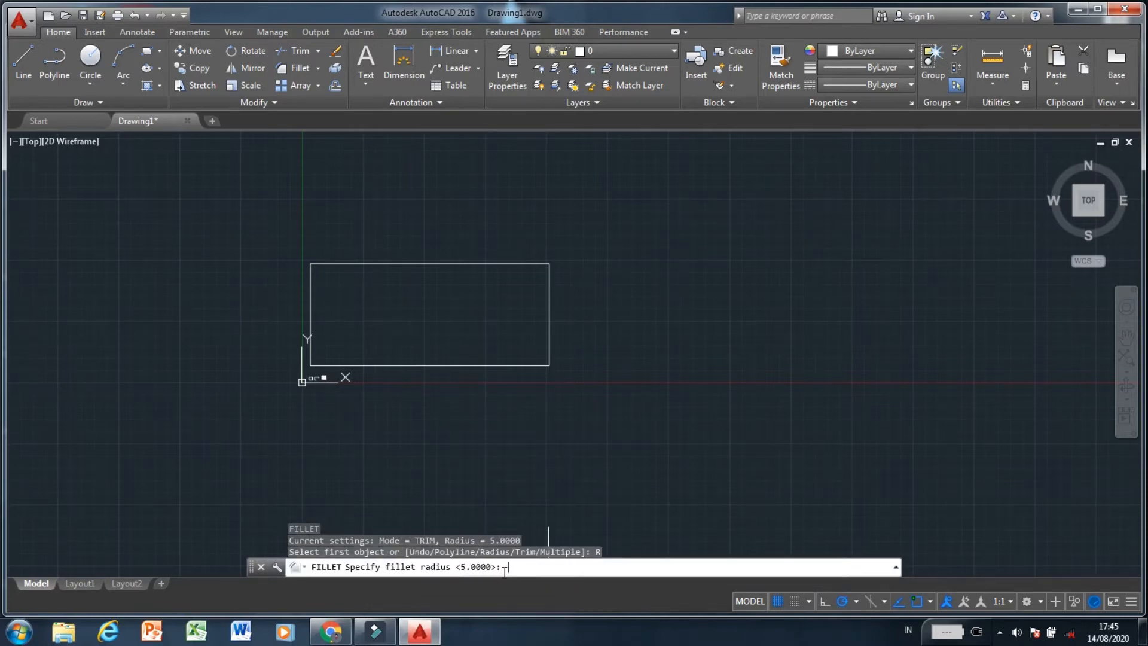
pyautogui.press('Return')
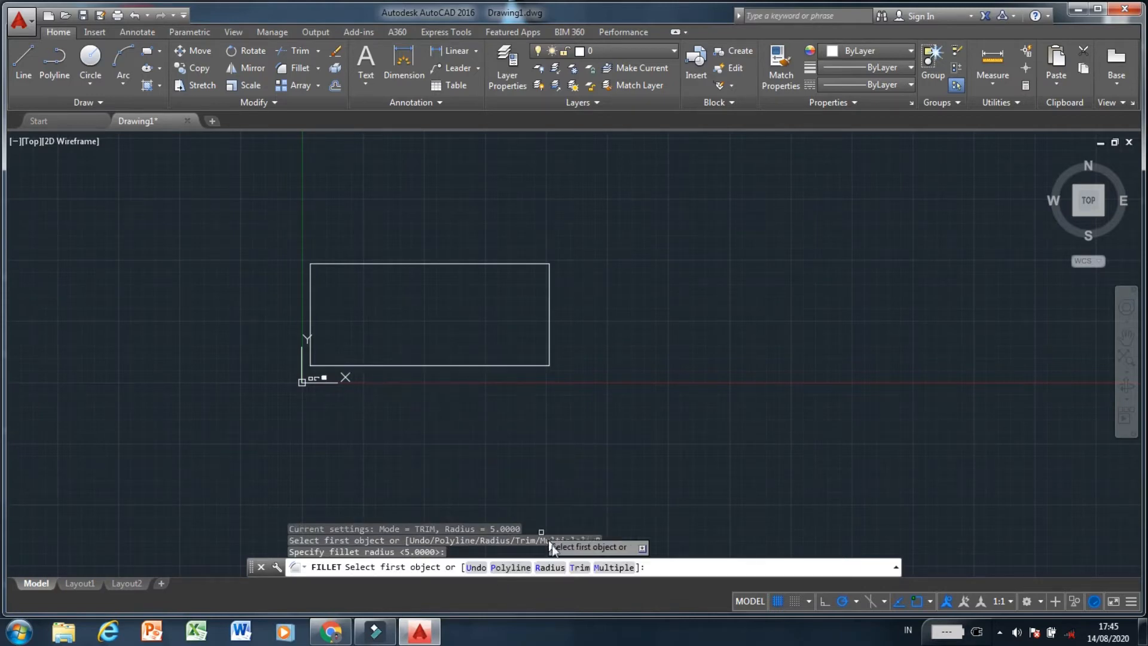
pyautogui.click(626, 568)
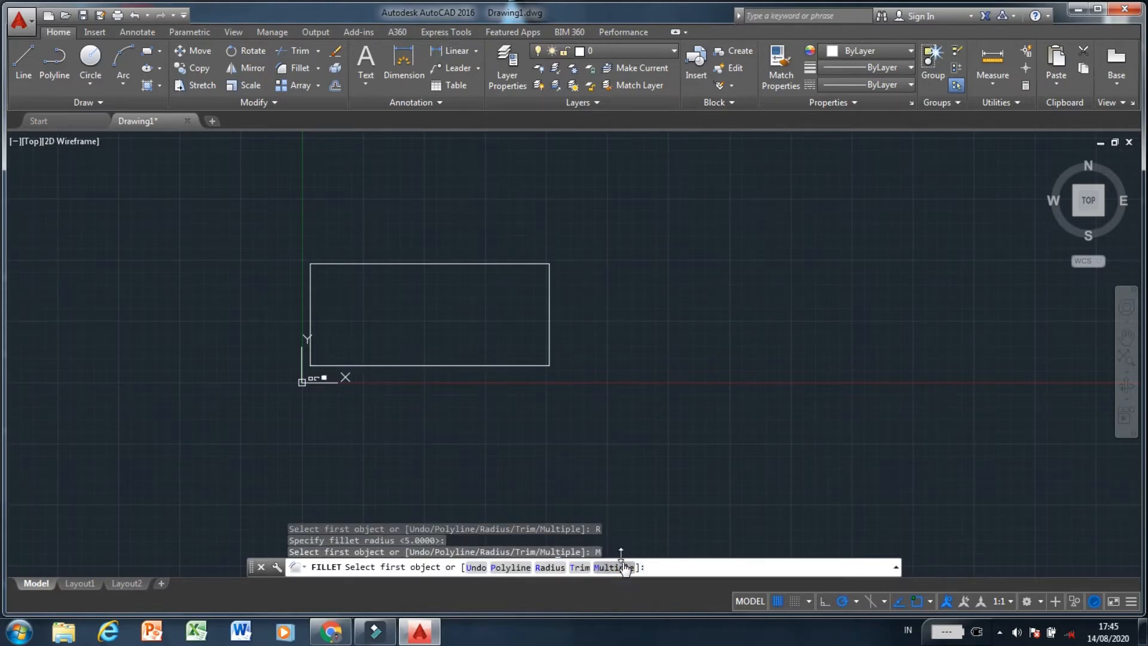
pyautogui.click(550, 333)
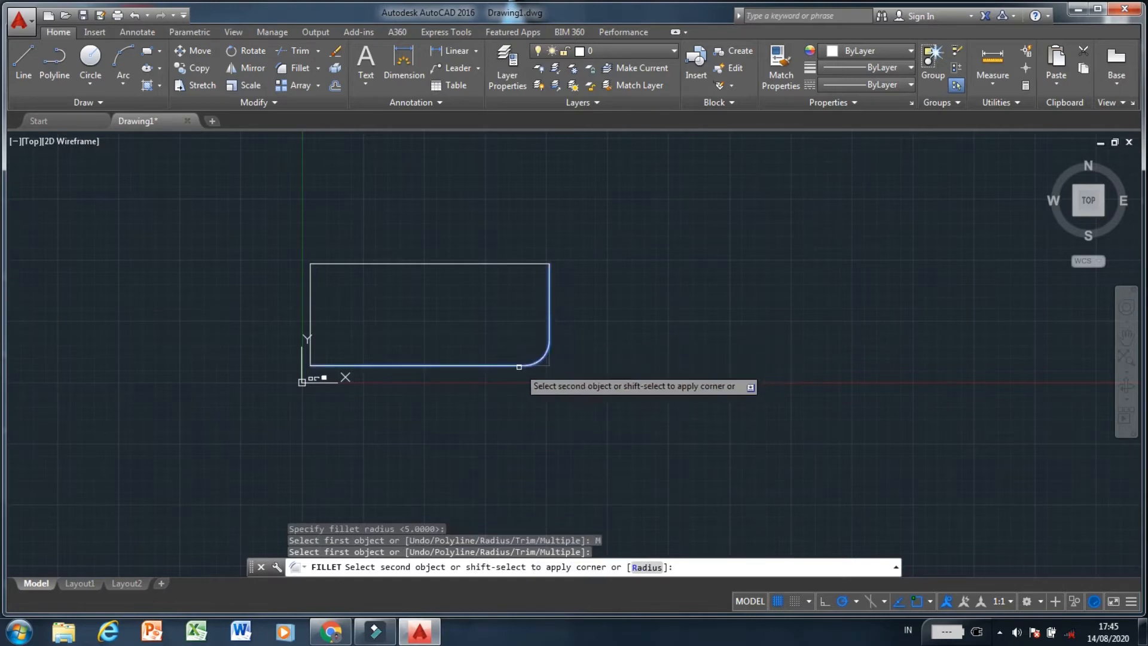
pyautogui.click(519, 366)
pyautogui.scroll(4, 528, 236)
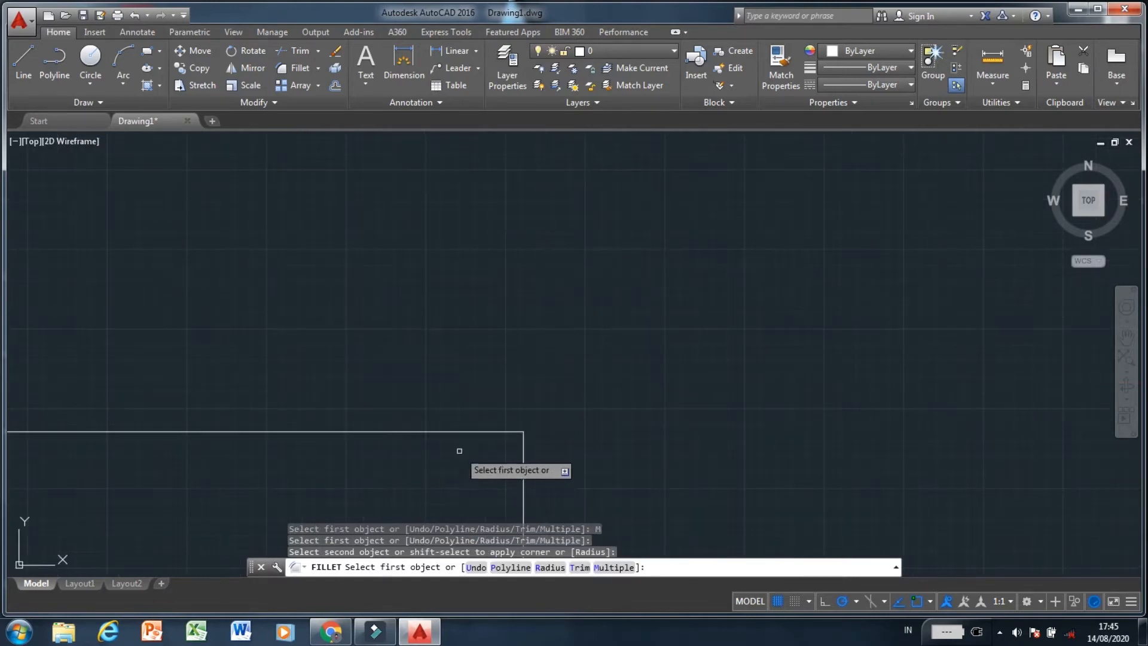
pyautogui.click(458, 431)
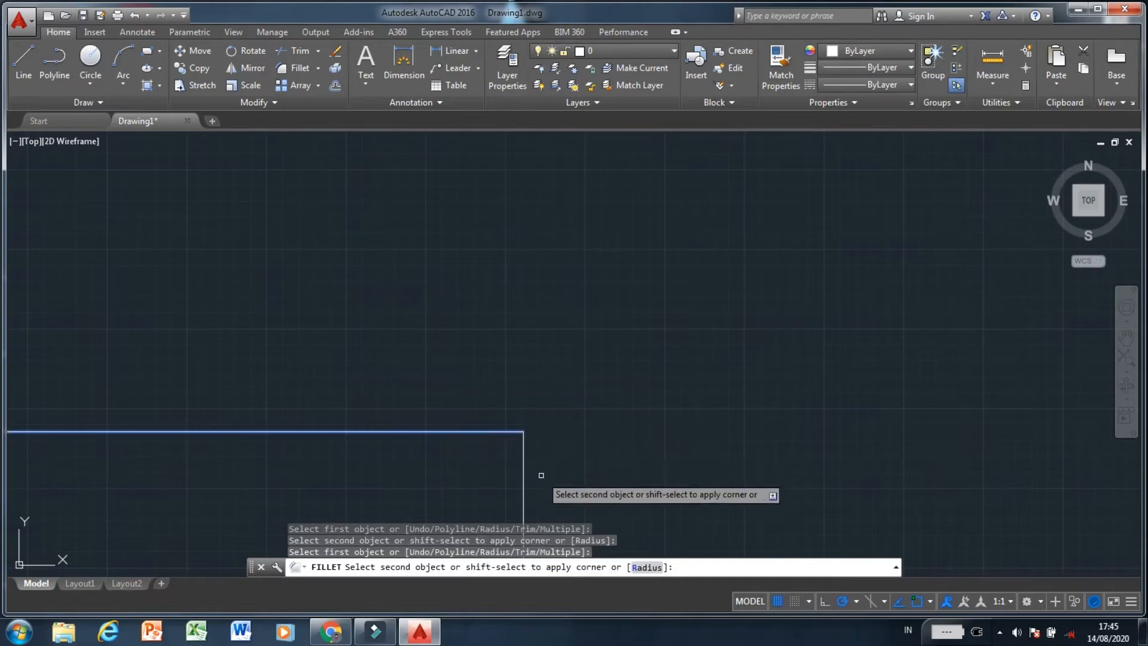
pyautogui.click(524, 463)
pyautogui.scroll(-4, 590, 359)
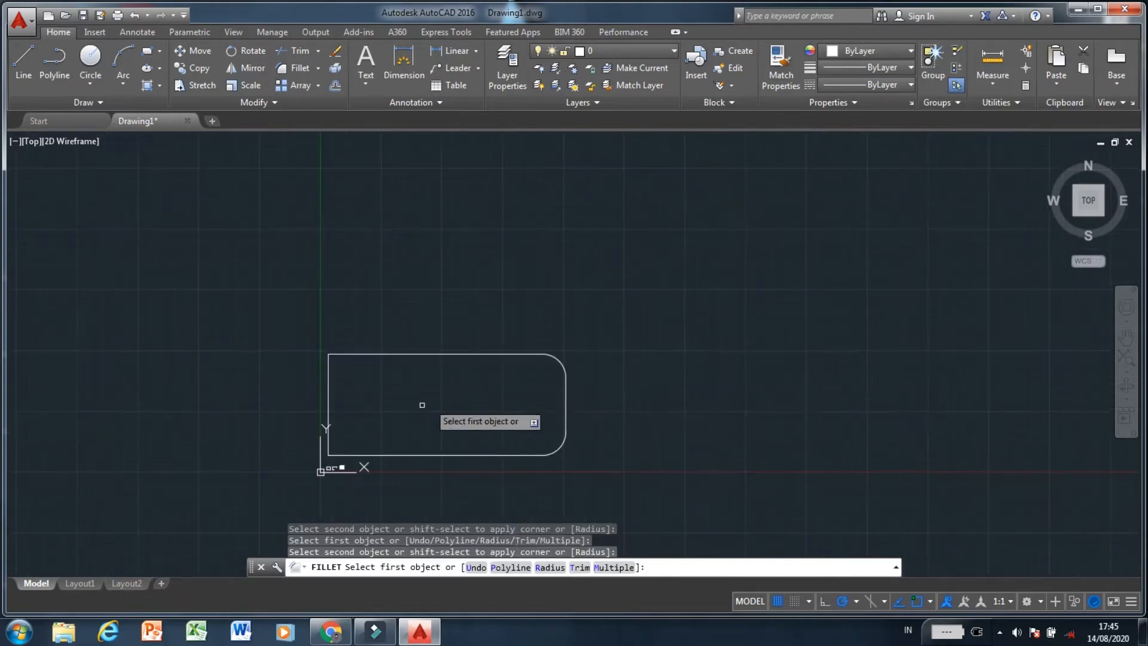
# Fillet the rectangle's lower-left and upper-left corners with the same radius and end the Fillet command.
pyautogui.click(352, 457)
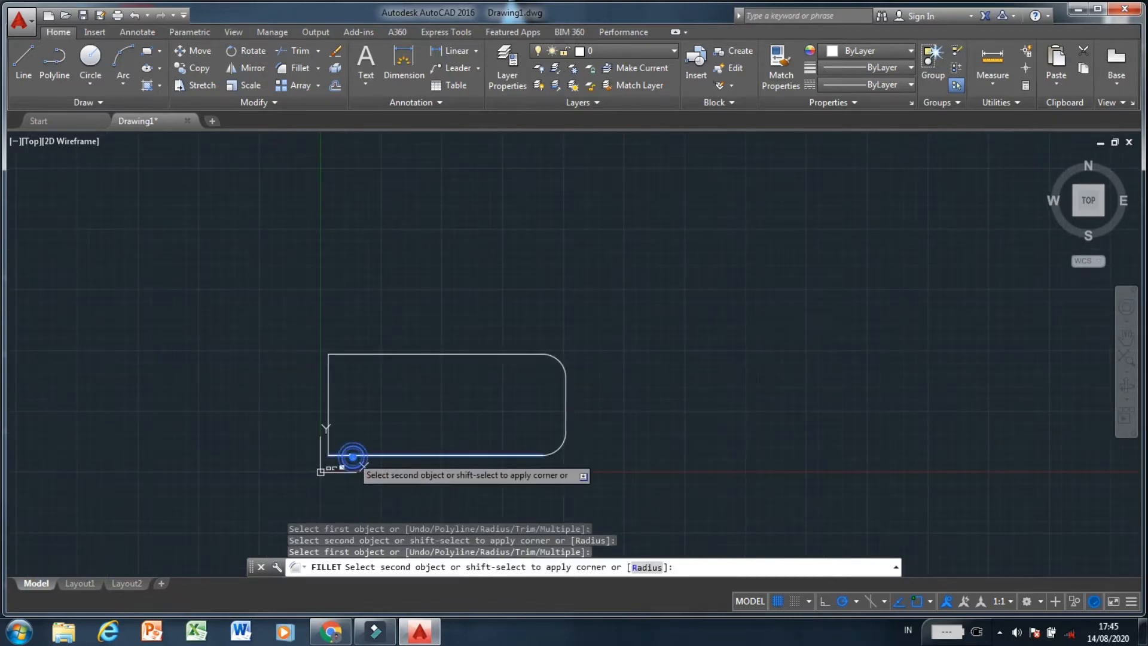
pyautogui.click(328, 422)
pyautogui.click(349, 356)
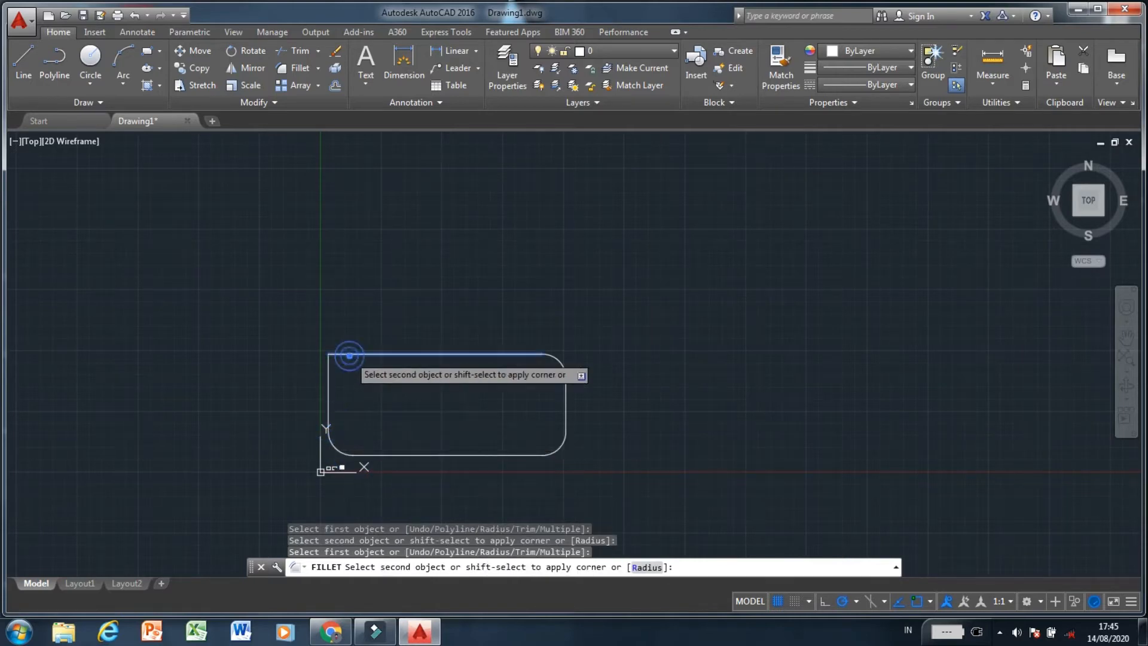
pyautogui.click(328, 385)
pyautogui.rightClick(327, 386)
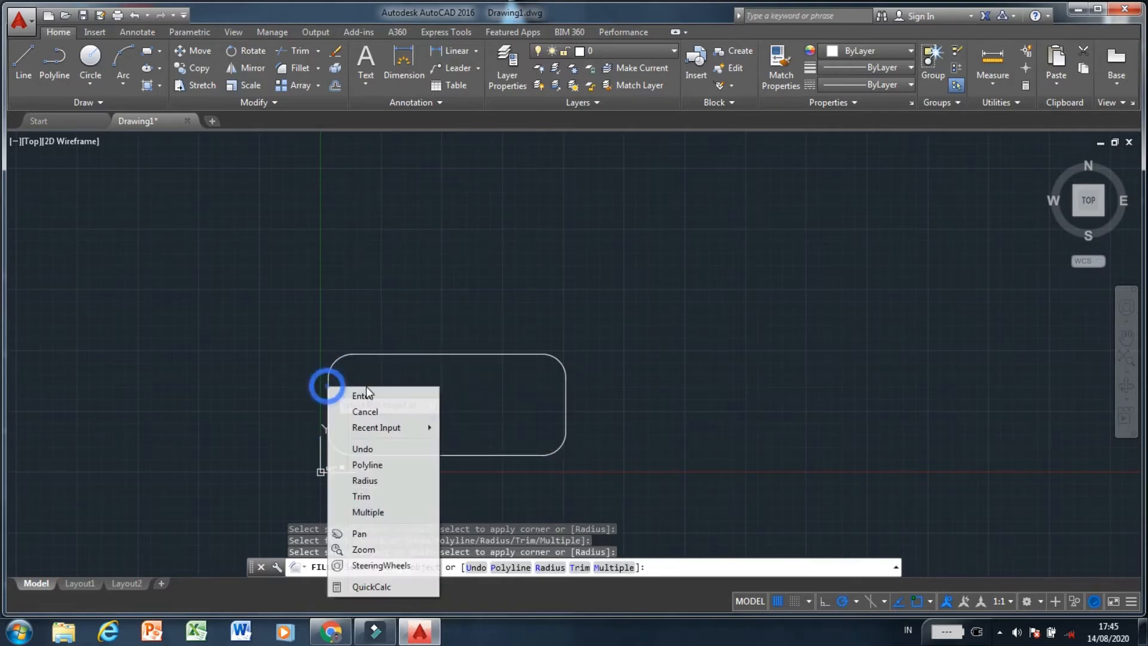
pyautogui.click(365, 394)
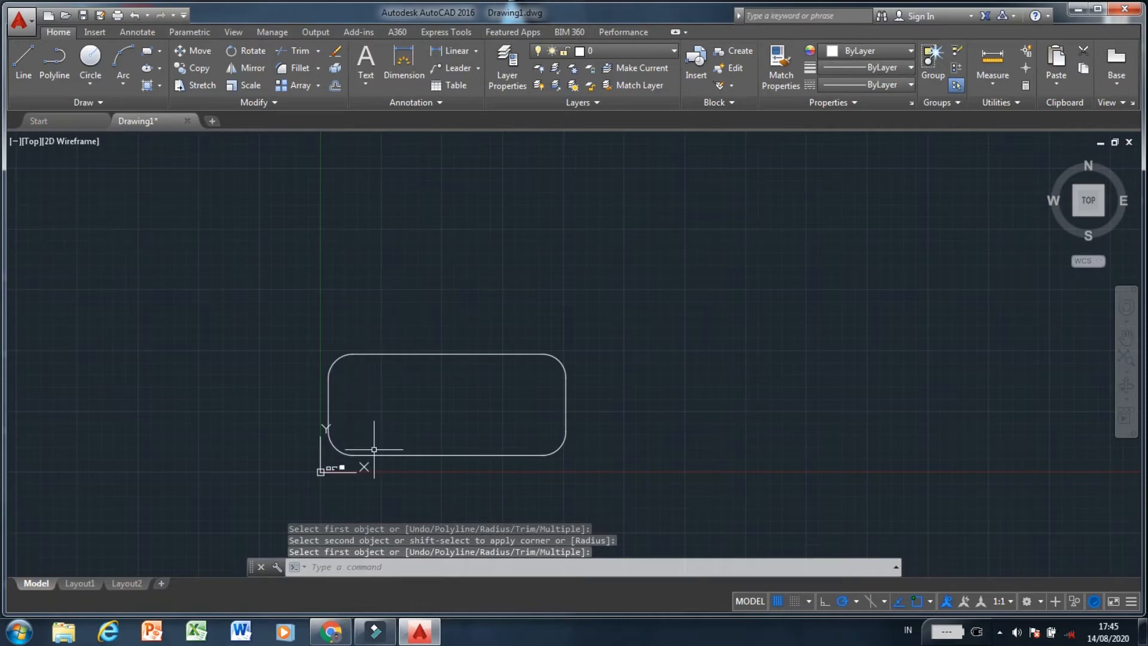
# Draw a second, wider rectangle to the right of the rounded one, at about the same height.
pyautogui.scroll(5, 340, 378)
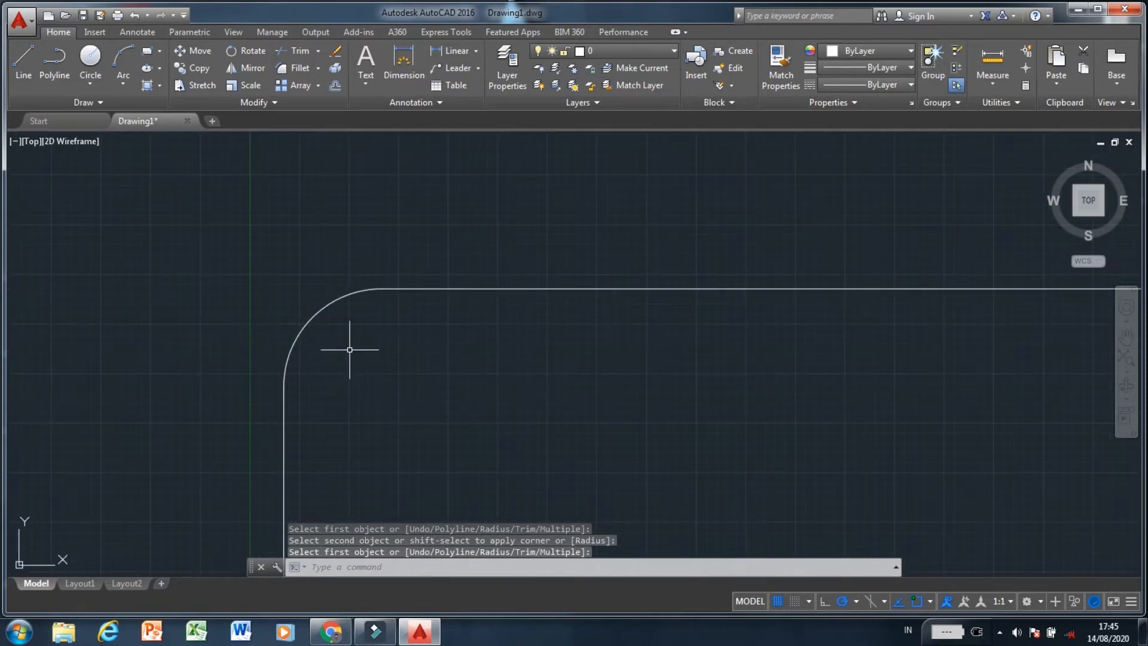
pyautogui.scroll(-4, 385, 334)
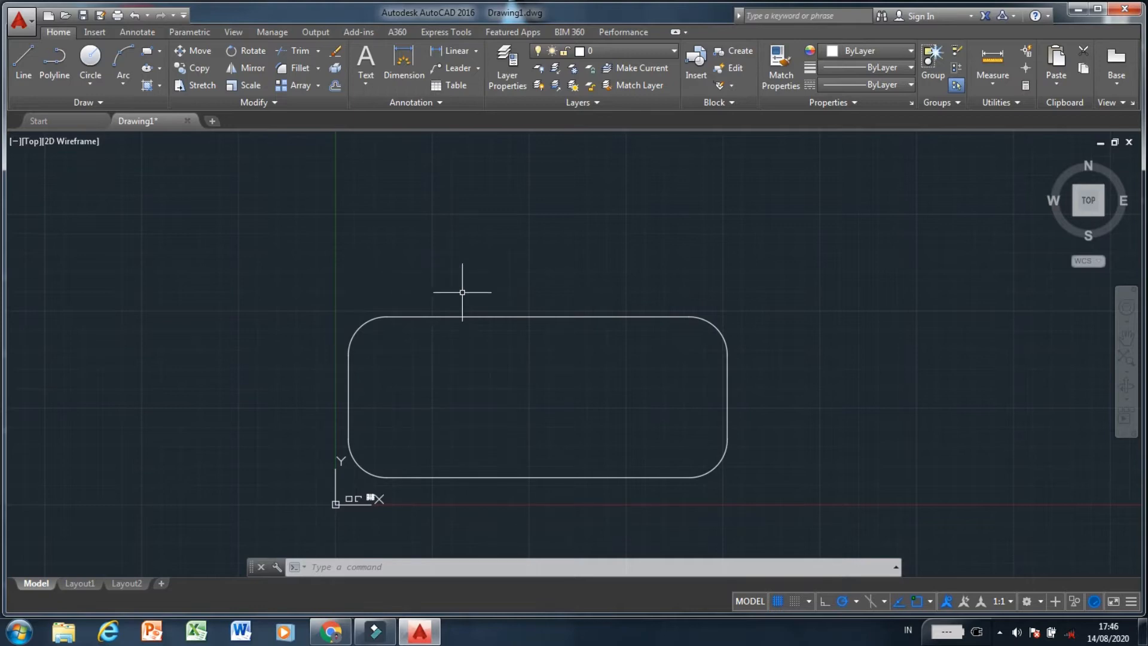
pyautogui.scroll(-4, 426, 277)
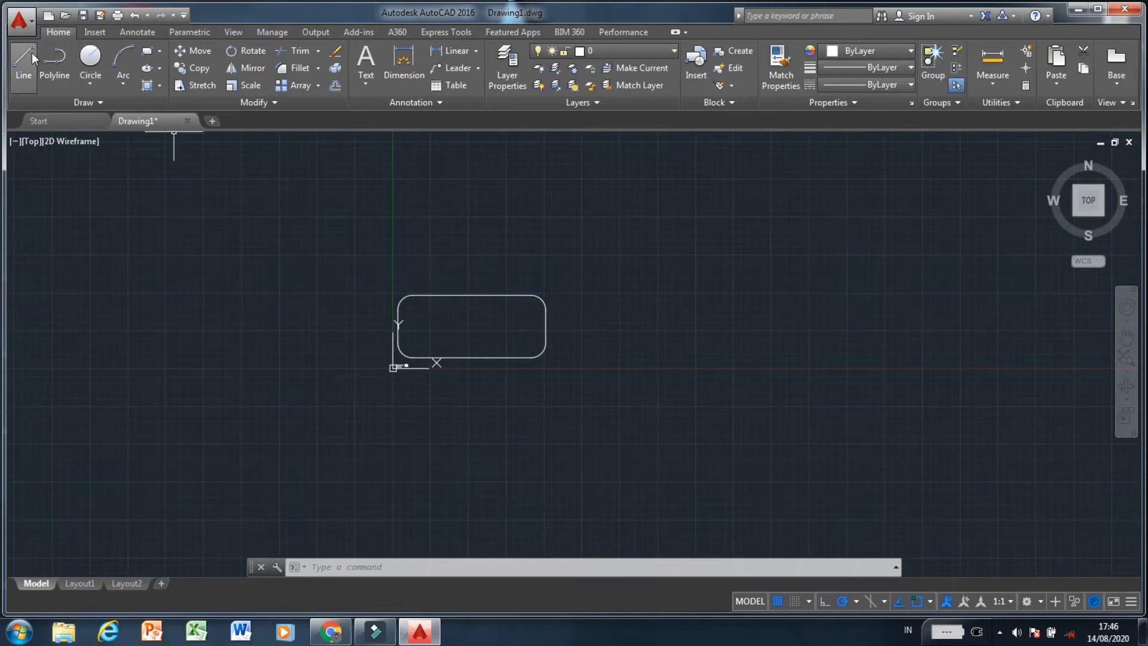
pyautogui.click(146, 53)
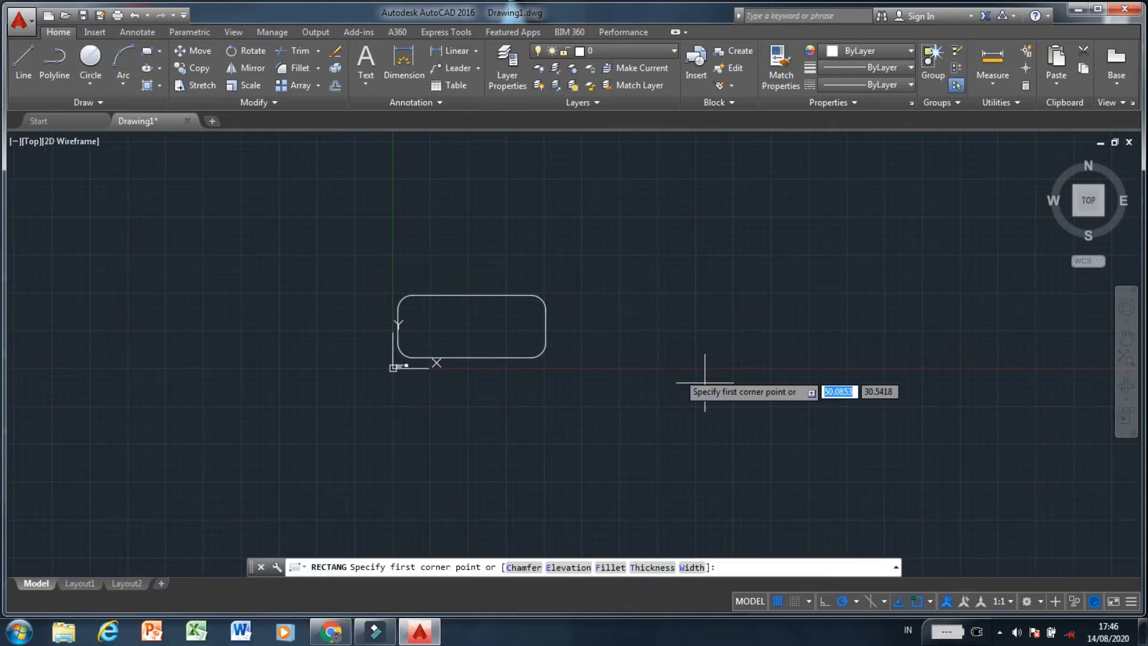
pyautogui.click(591, 293)
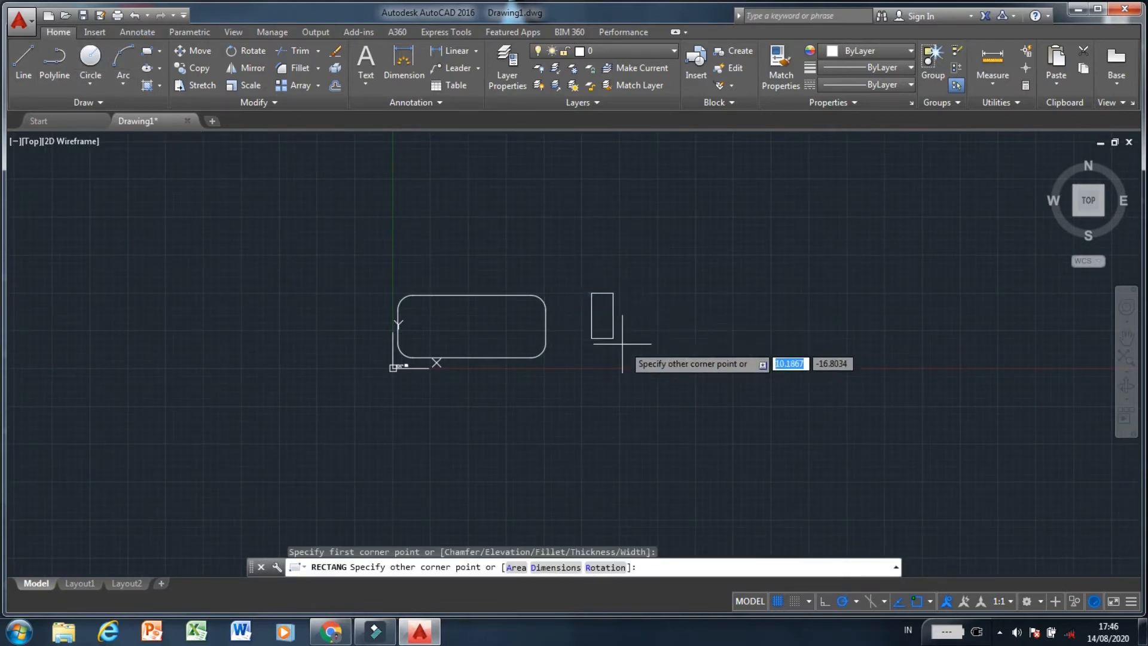
pyautogui.click(779, 357)
# Chamfer the lower-right corner of the second rectangle by the Angle method with length 10 and angle 40, using the Multiple option.
pyautogui.scroll(6, 780, 354)
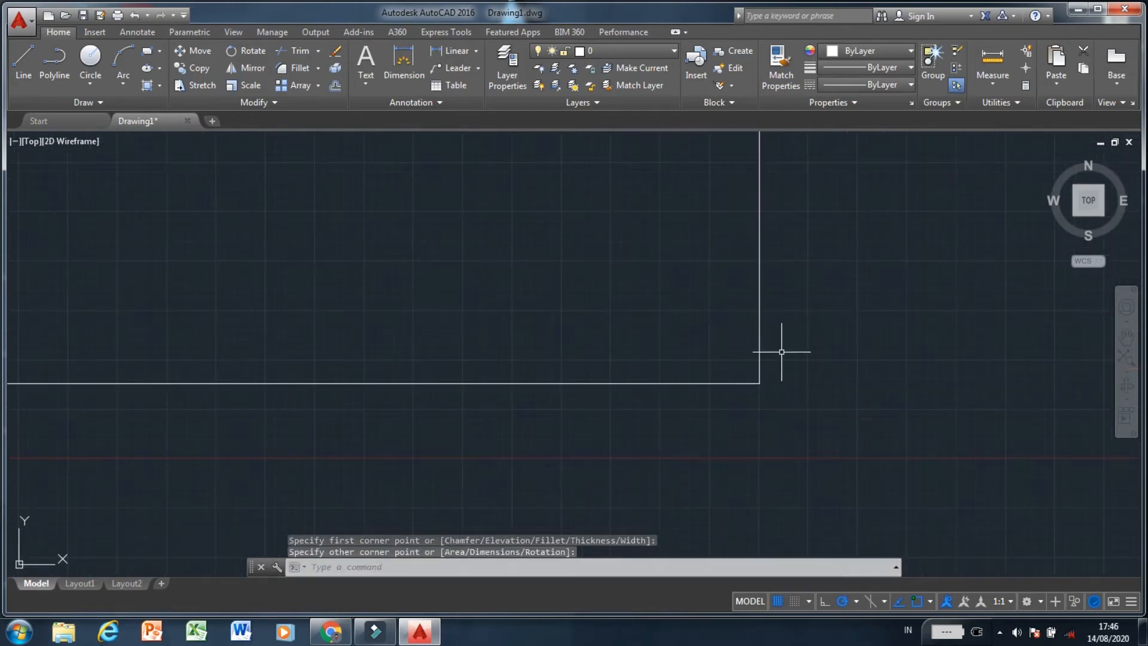
pyautogui.scroll(-7, 747, 388)
pyautogui.scroll(2, 725, 335)
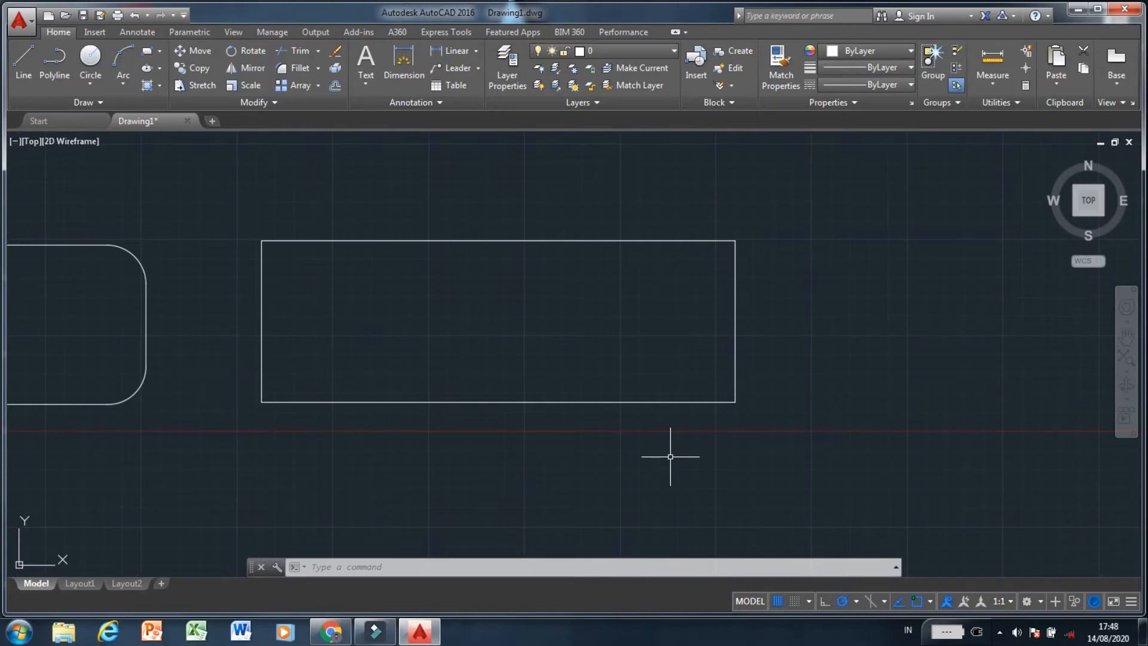
pyautogui.write('CH')
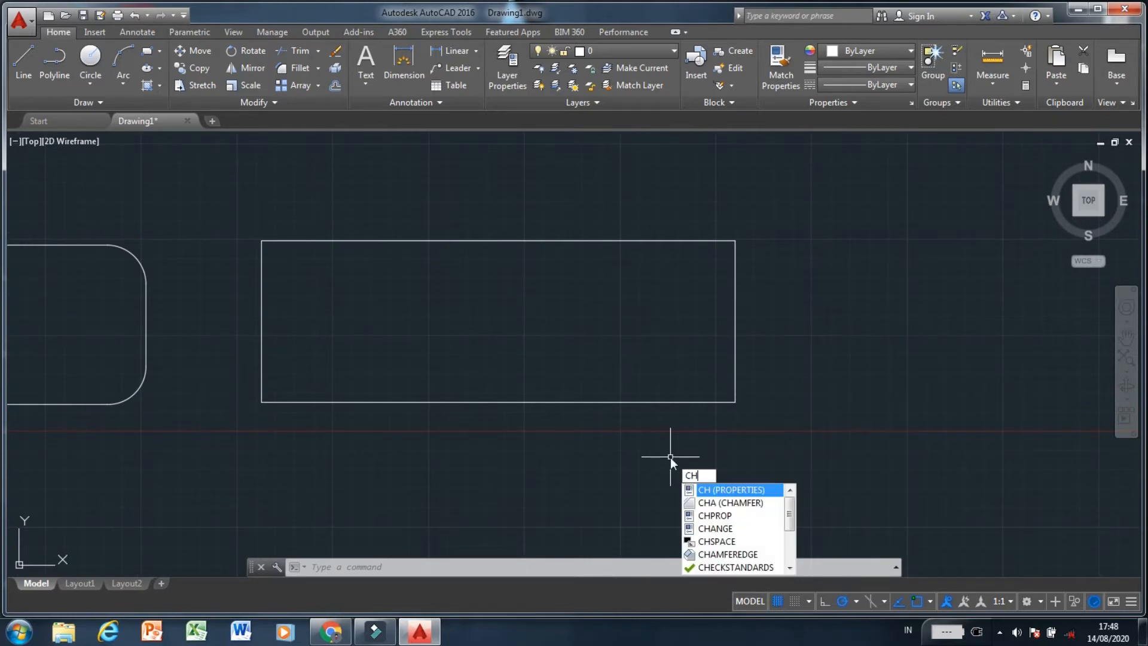
pyautogui.write('A')
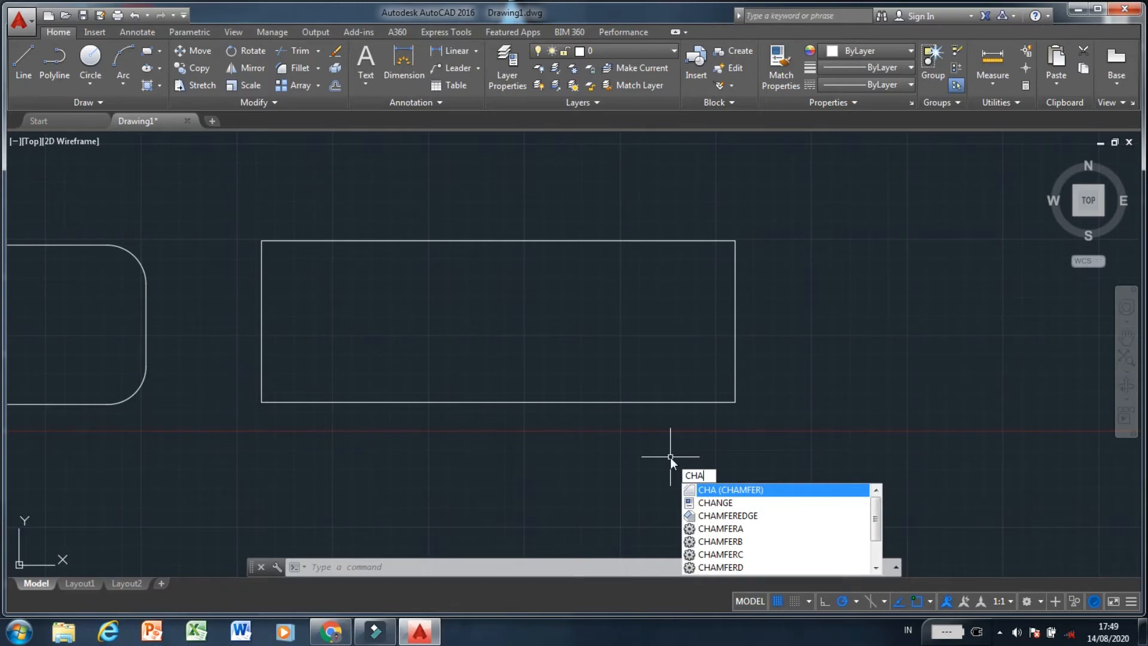
pyautogui.press('Return')
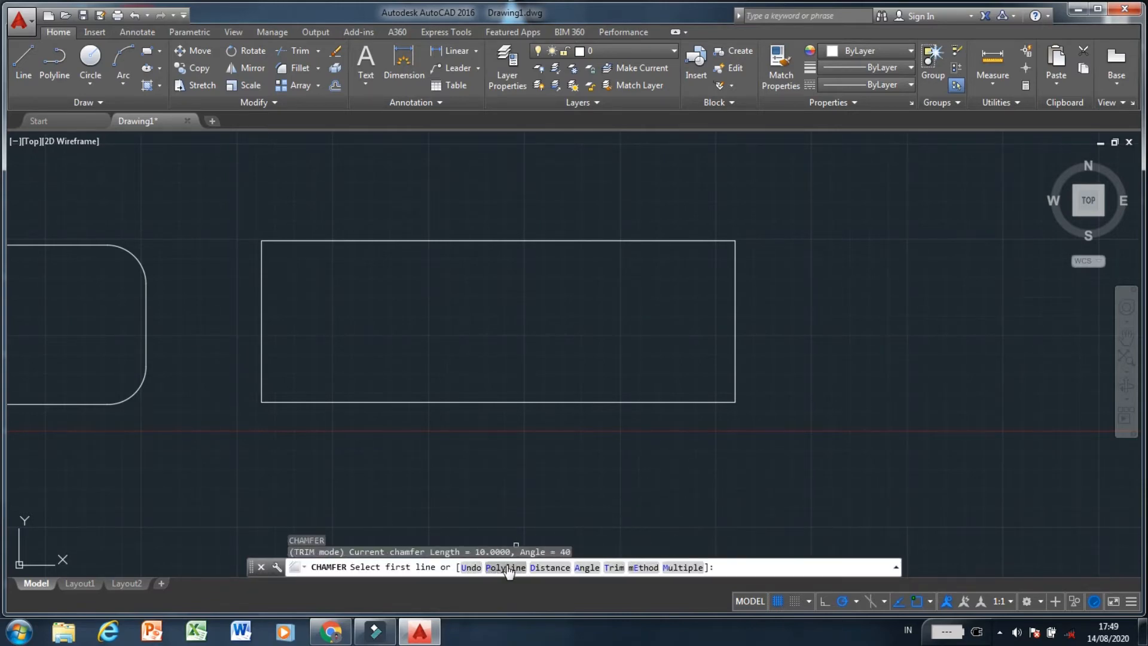
pyautogui.click(593, 571)
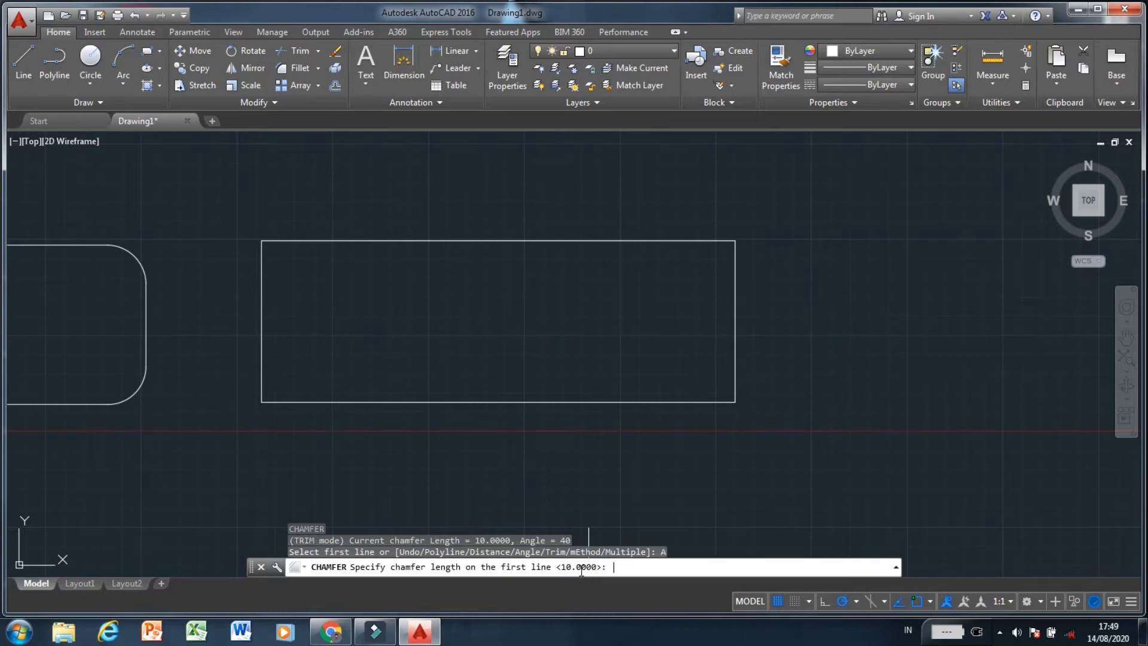
pyautogui.press('Return')
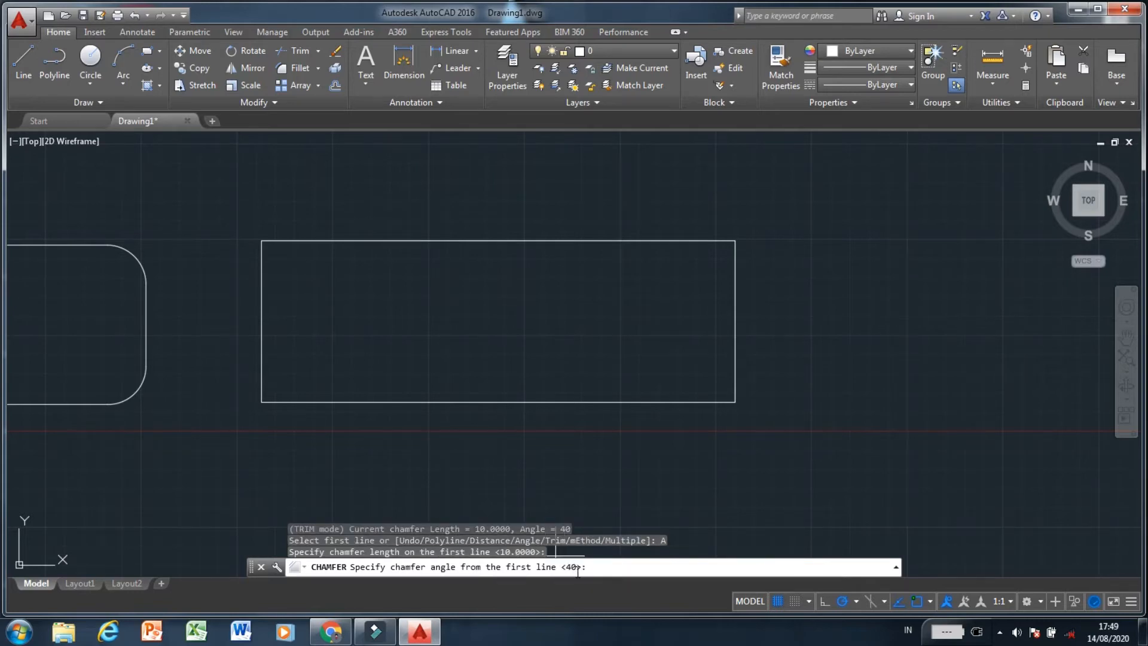
pyautogui.press('Return')
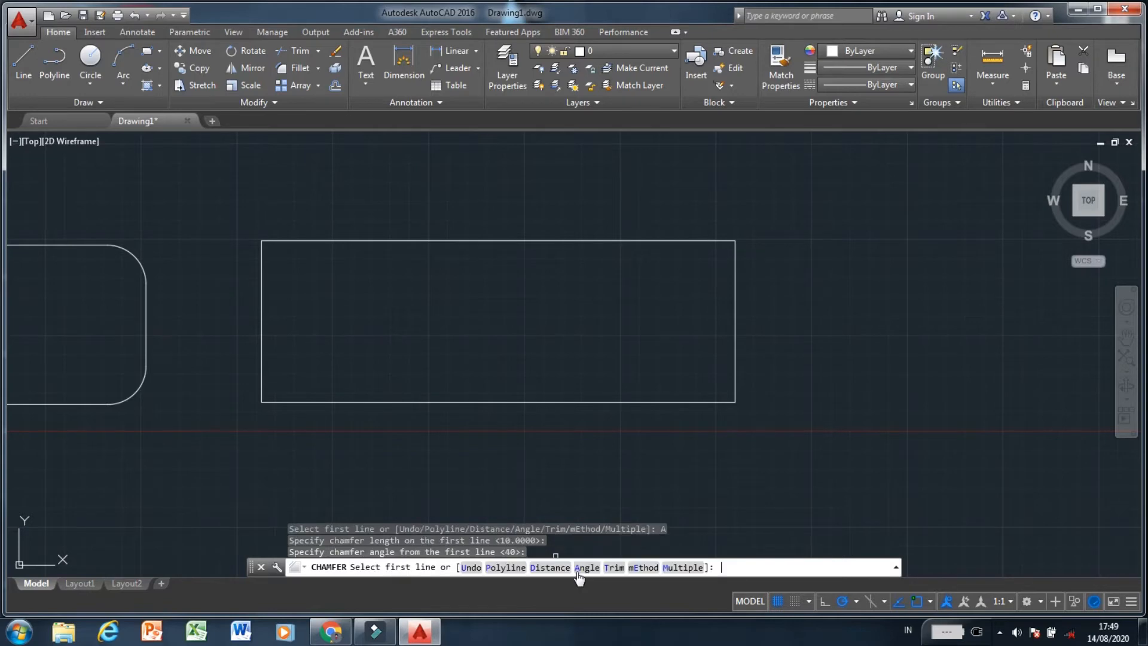
pyautogui.click(688, 567)
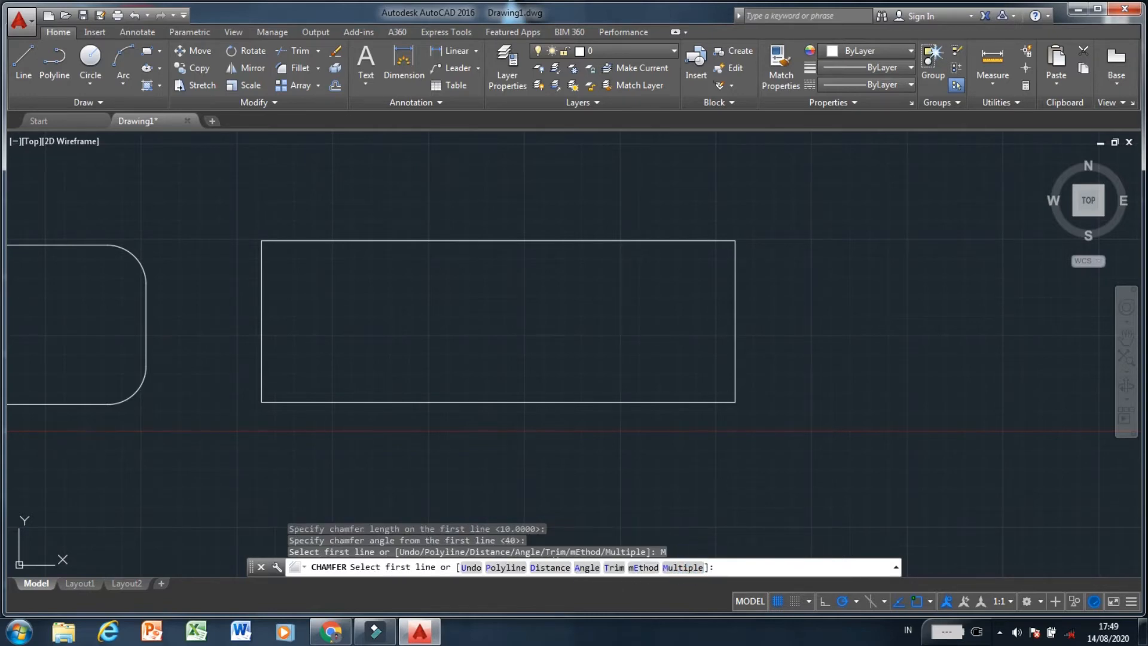
pyautogui.click(734, 371)
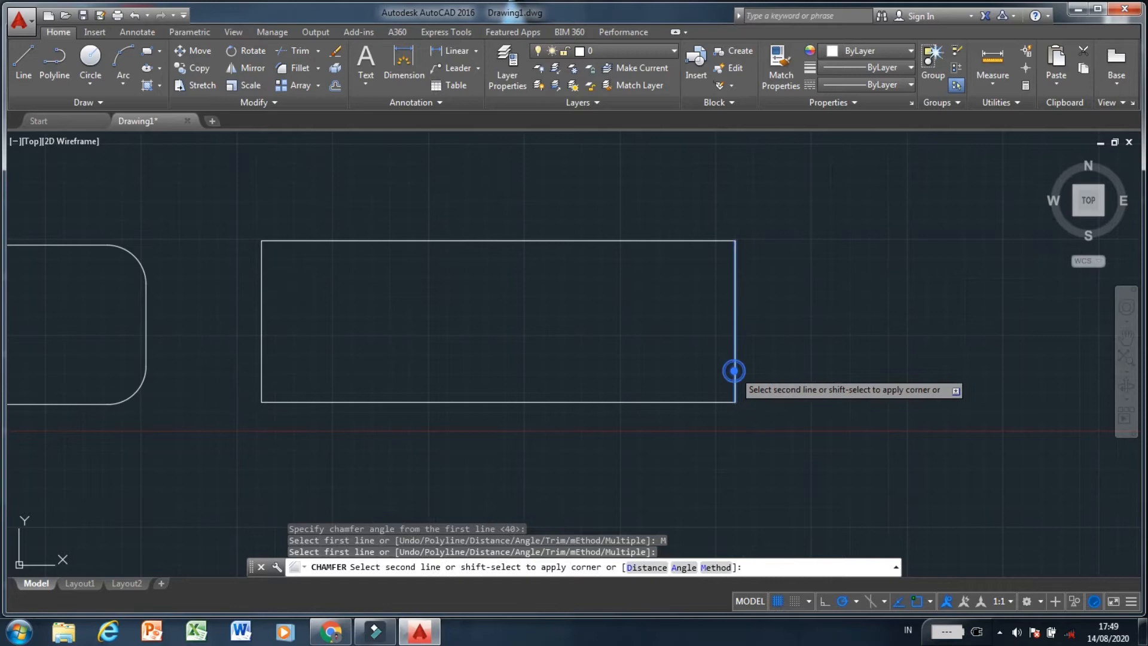
pyautogui.click(700, 402)
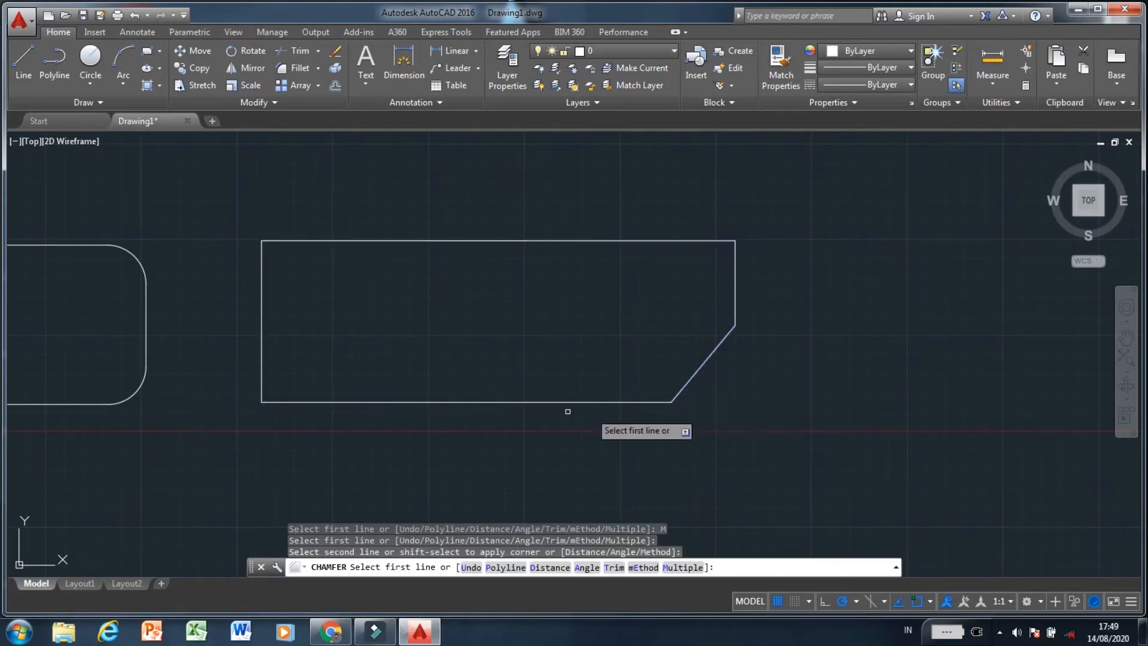
# Chamfer the second rectangle's upper-left corner with the same settings, picking its left edge first, and end the Chamfer command.
pyautogui.click(260, 269)
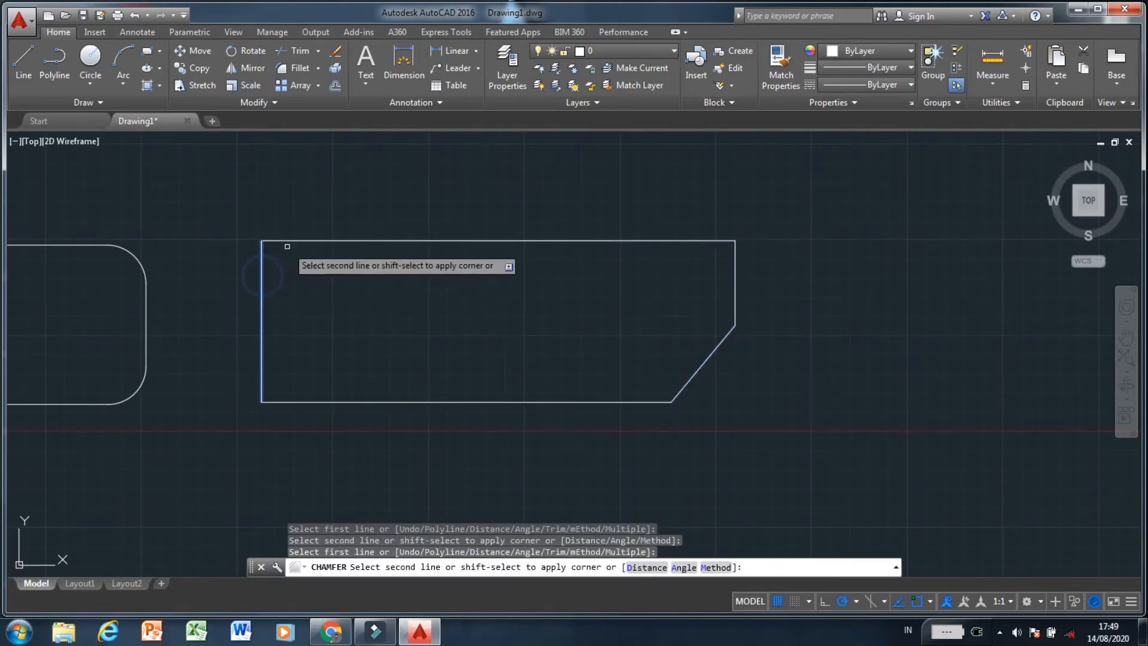
pyautogui.click(294, 242)
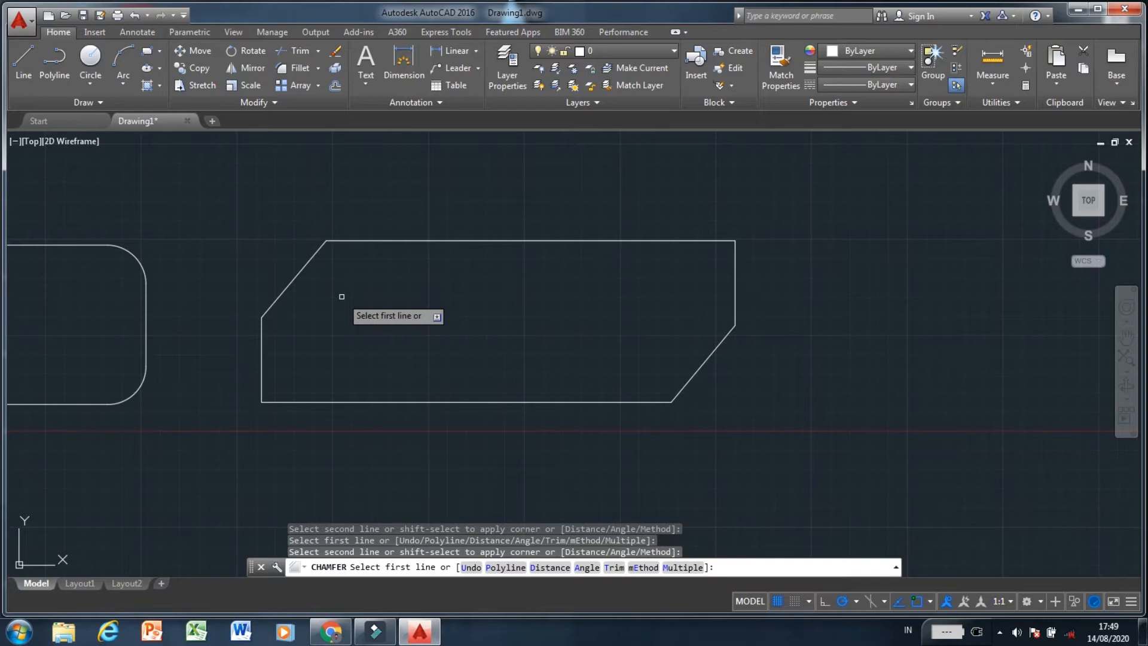
pyautogui.press('Return')
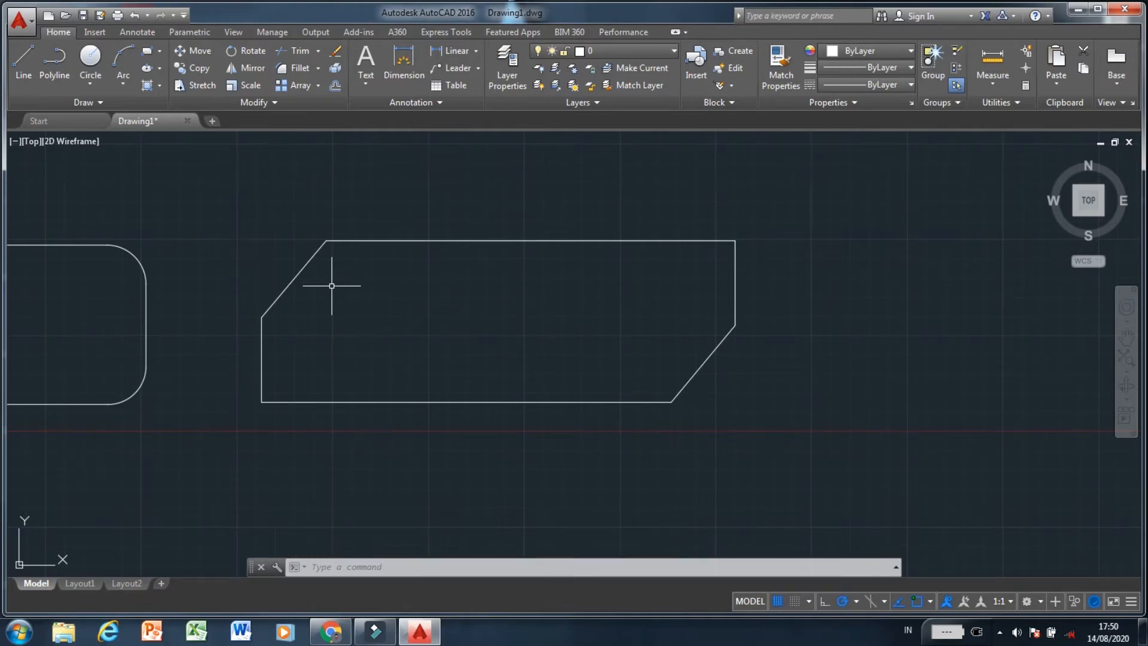
# Draw a third, slightly smaller rectangle to the right of the chamfered one, leaving a wide gap between them.
pyautogui.scroll(-6, 332, 286)
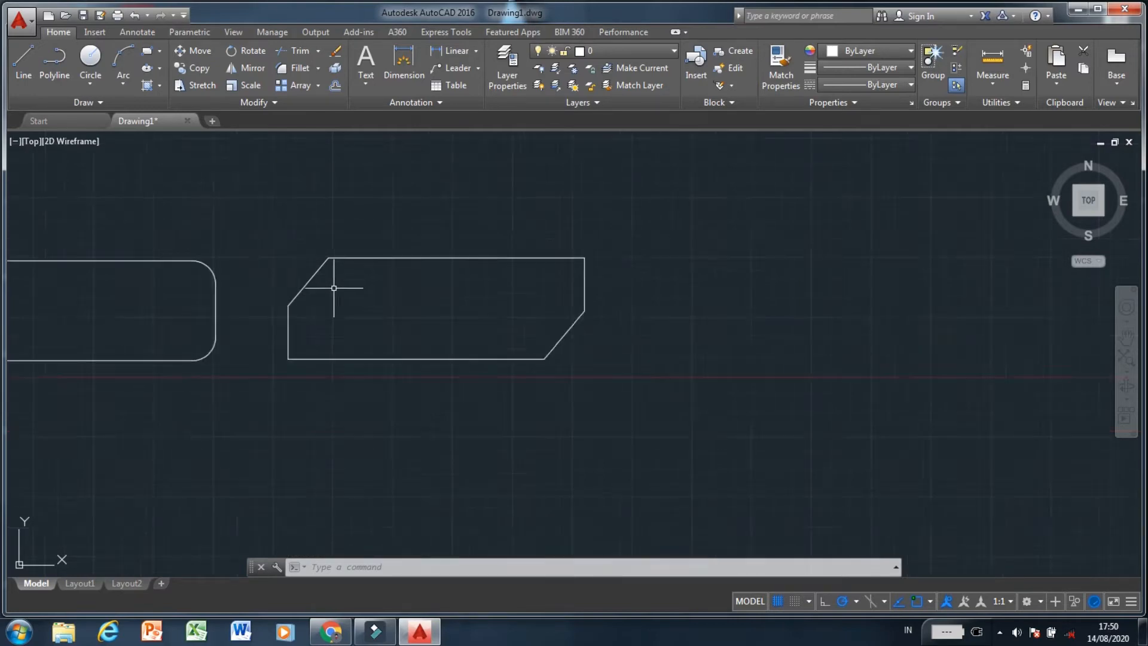
pyautogui.click(148, 51)
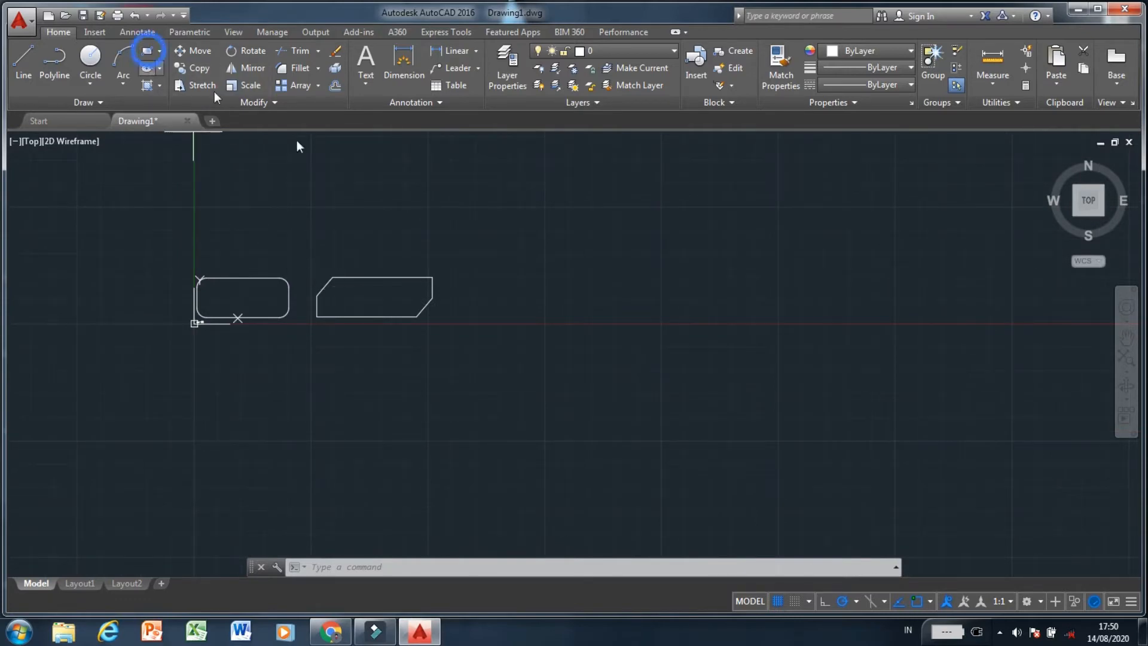
pyautogui.click(541, 270)
pyautogui.click(638, 303)
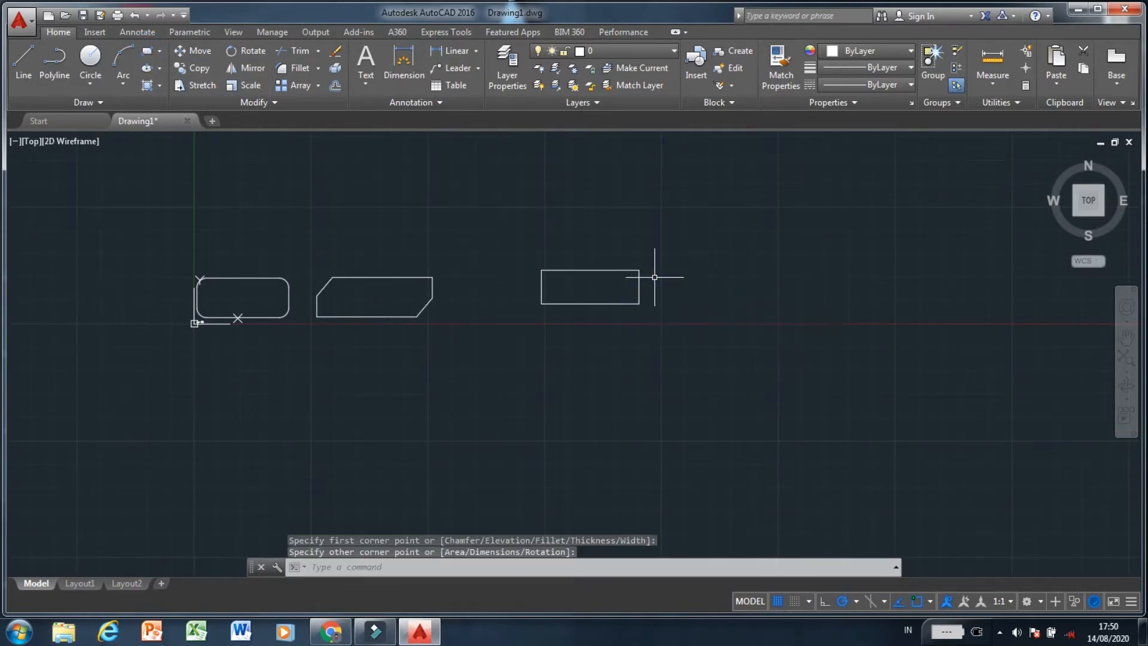
# Offset the third, plain rectangle outward by a distance of 20.
pyautogui.scroll(6, 655, 277)
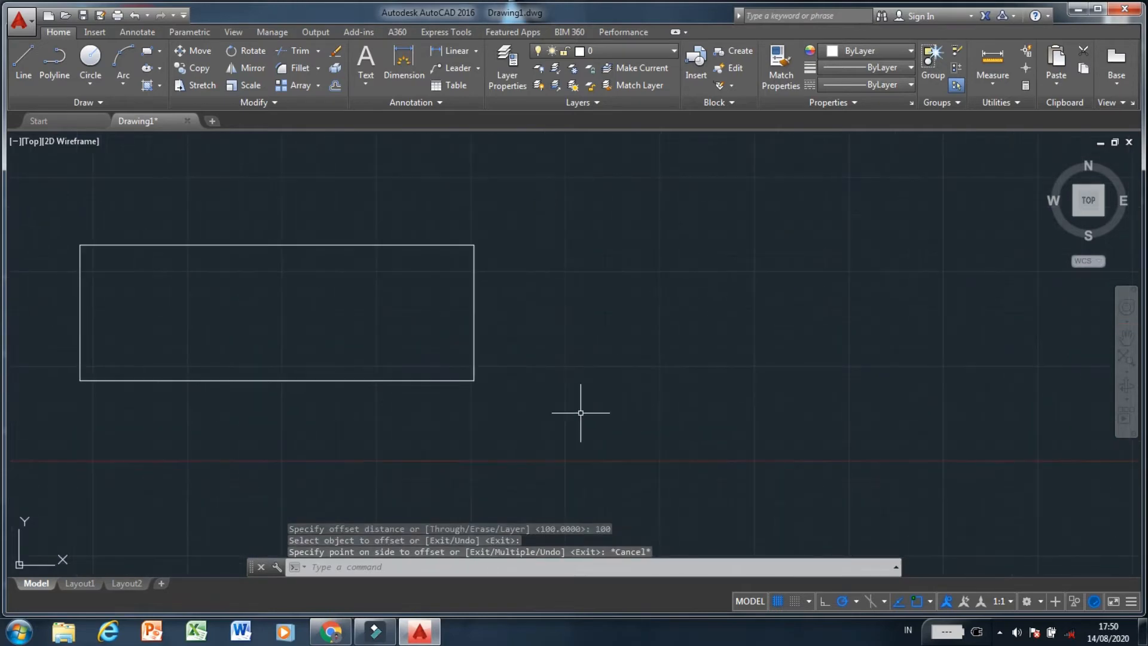
pyautogui.scroll(-2, 556, 412)
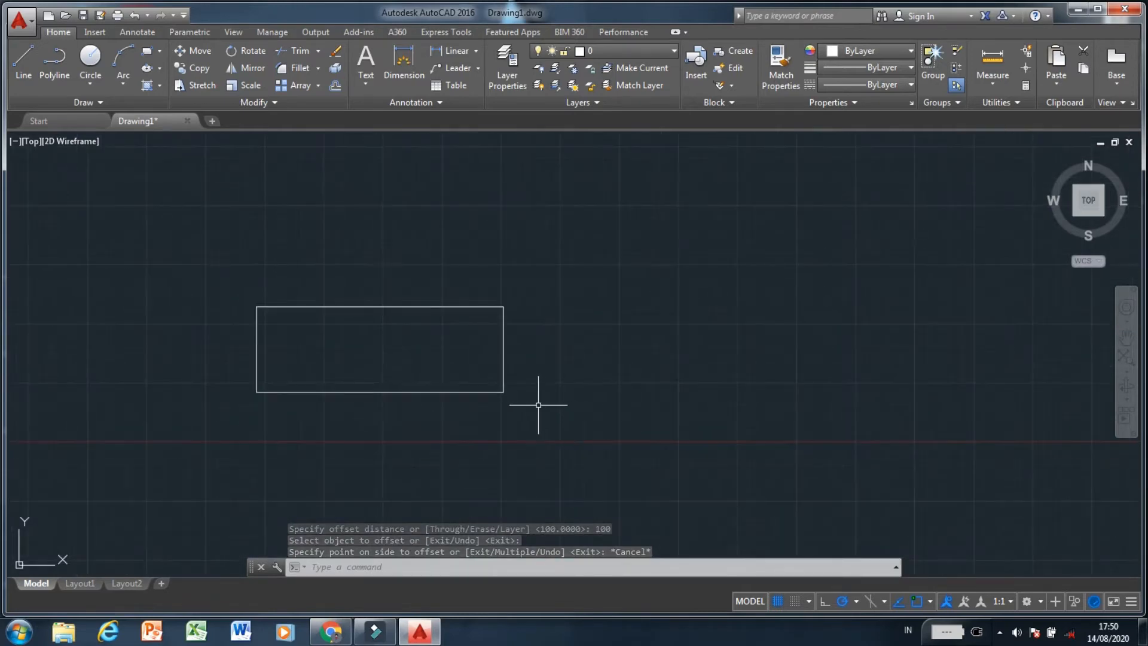
pyautogui.scroll(2, 422, 406)
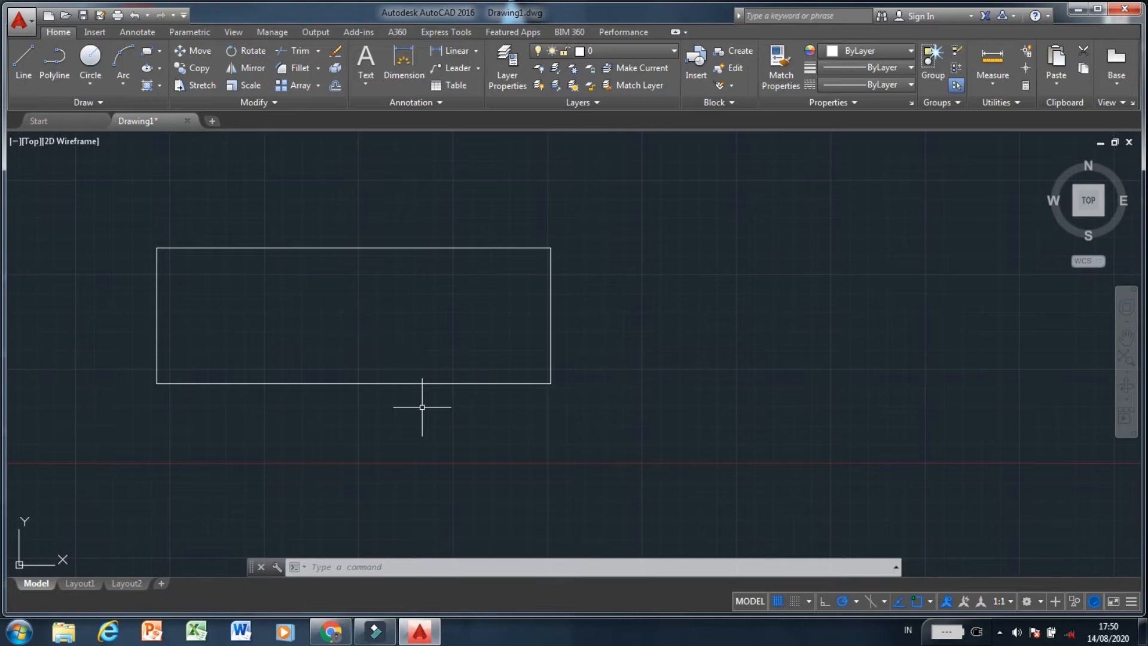
pyautogui.write('OFFSET')
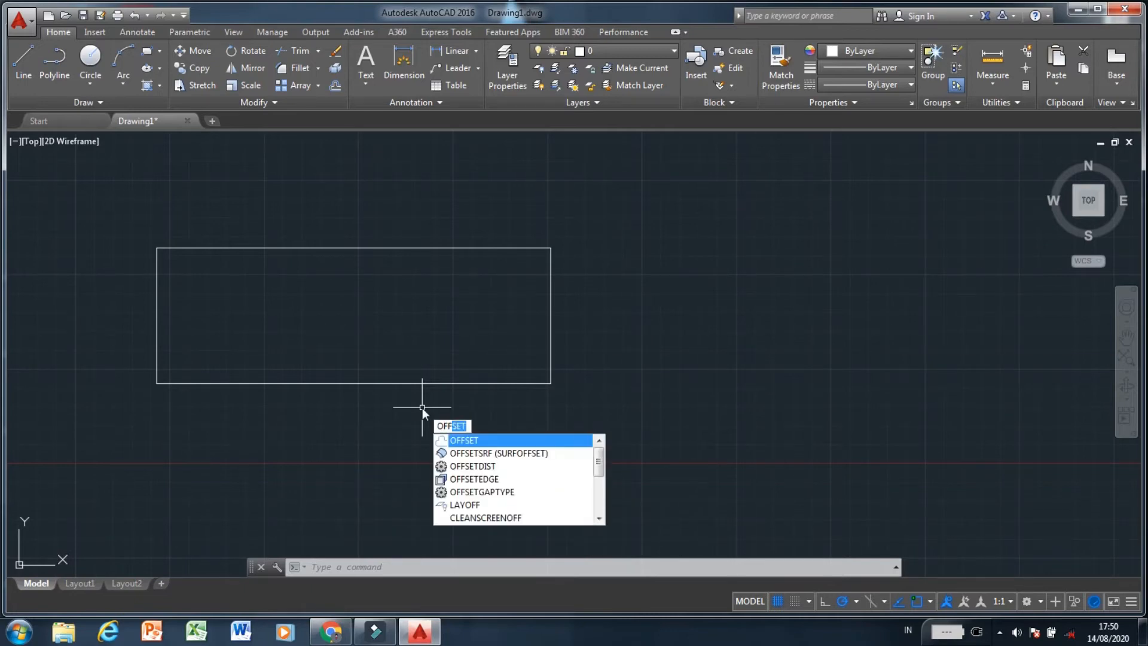
pyautogui.press('Return')
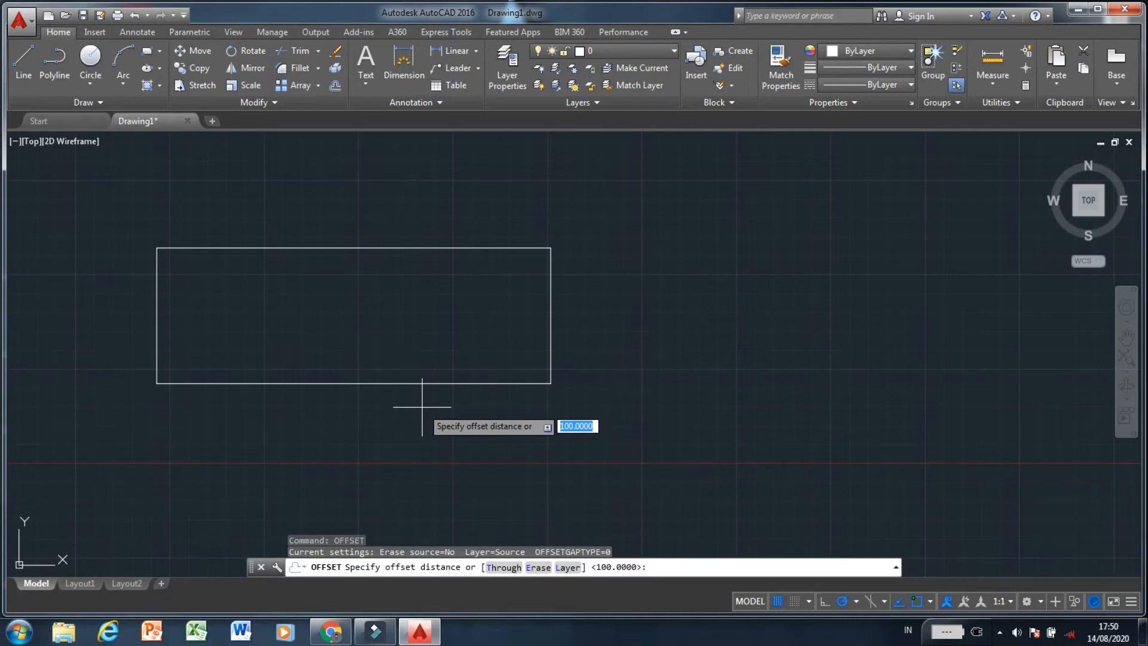
pyautogui.write('20')
pyautogui.press('Return')
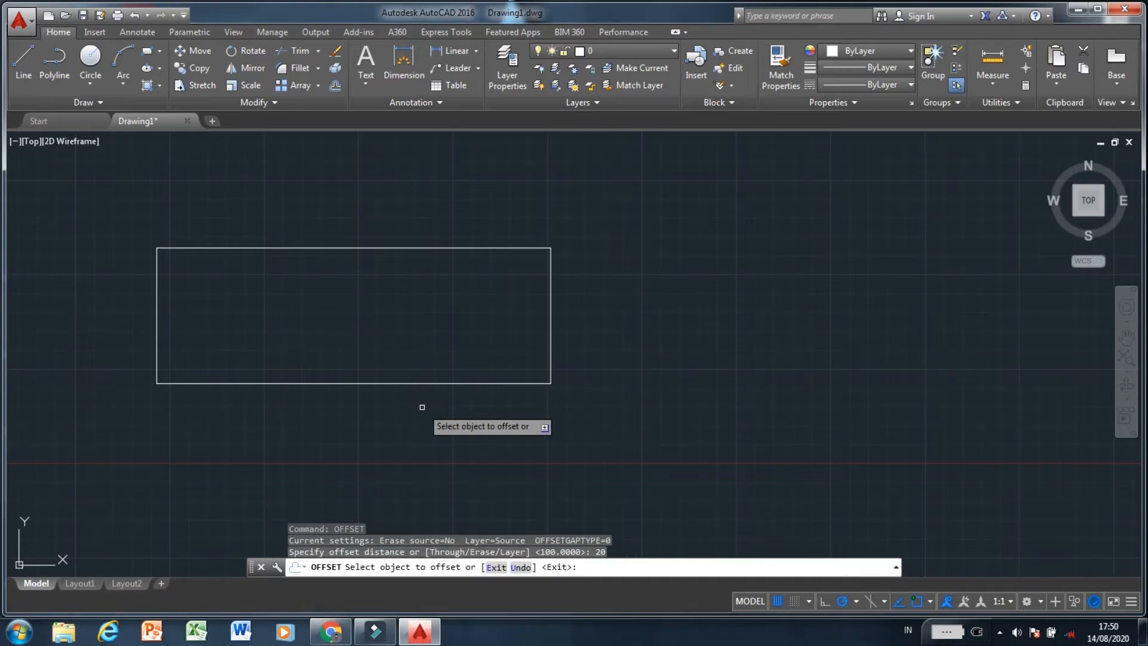
pyautogui.click(549, 333)
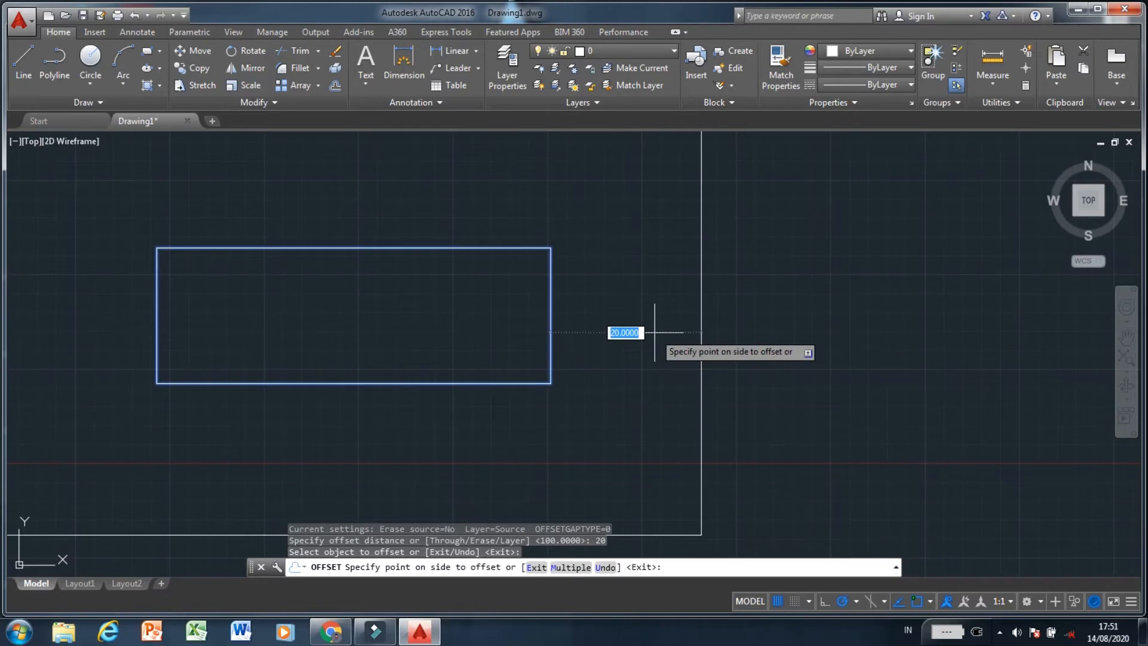
pyautogui.scroll(-3, 653, 331)
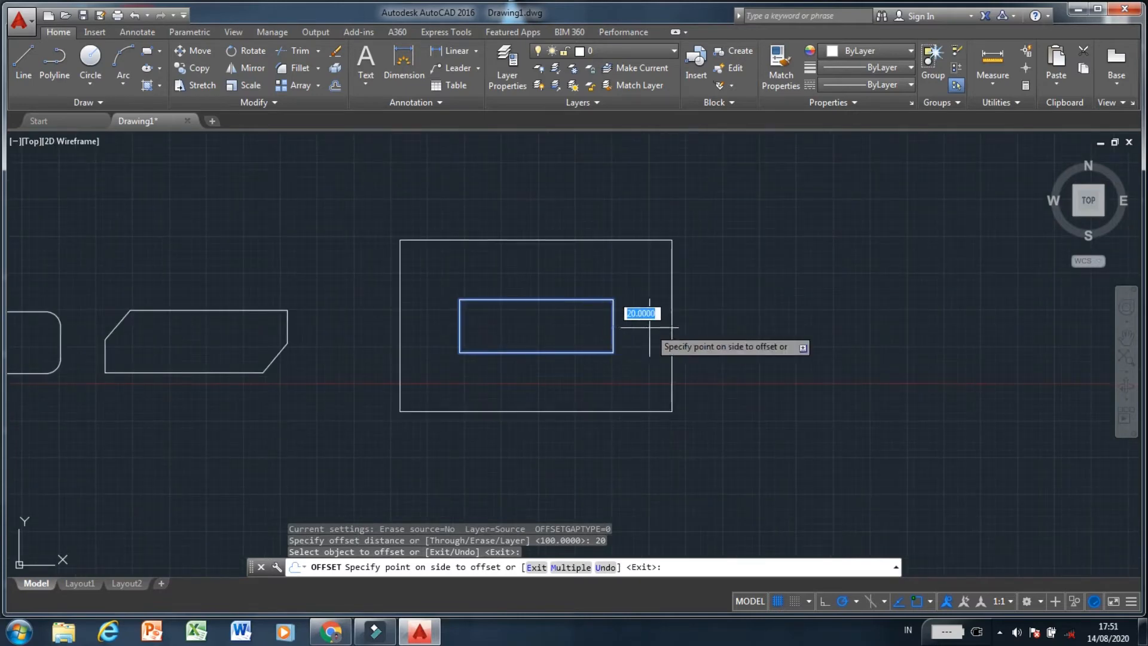
pyautogui.click(649, 327)
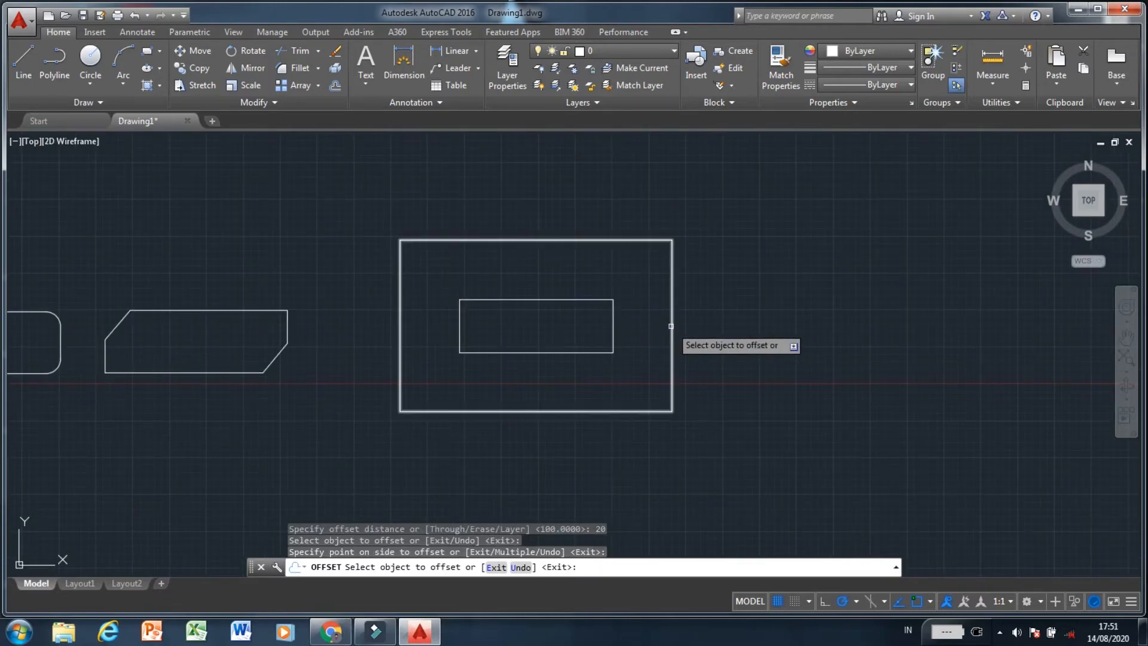
# Offset the new surrounding rectangle outward by the same distance to get a third nested outline, and end the Offset command.
pyautogui.click(671, 327)
pyautogui.click(692, 319)
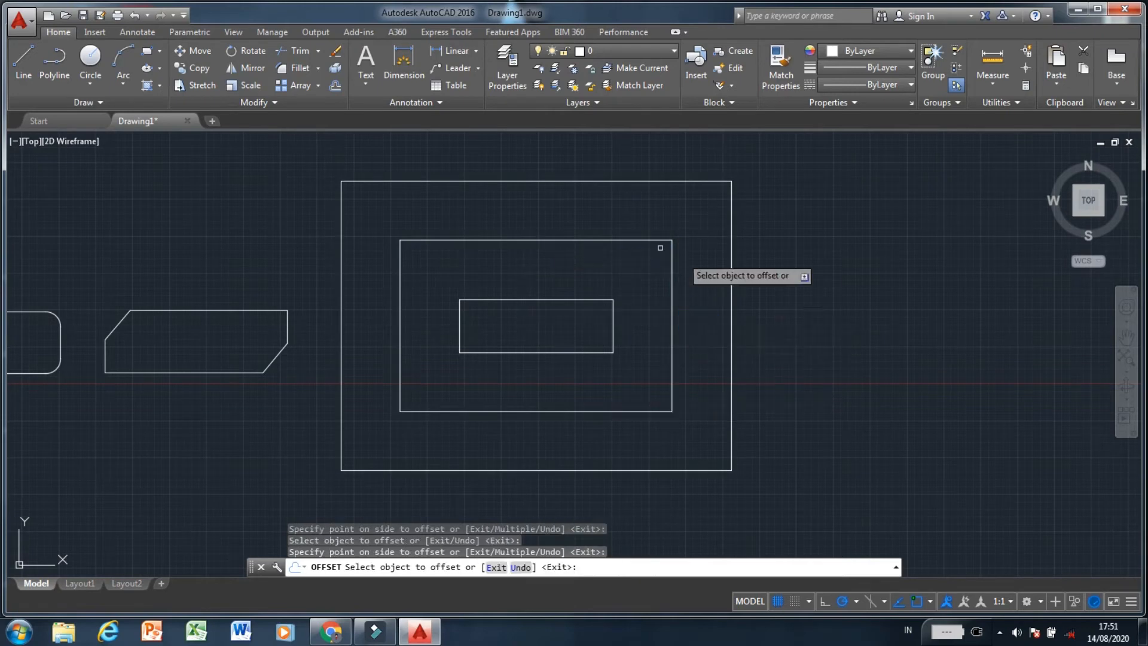
pyautogui.rightClick(599, 307)
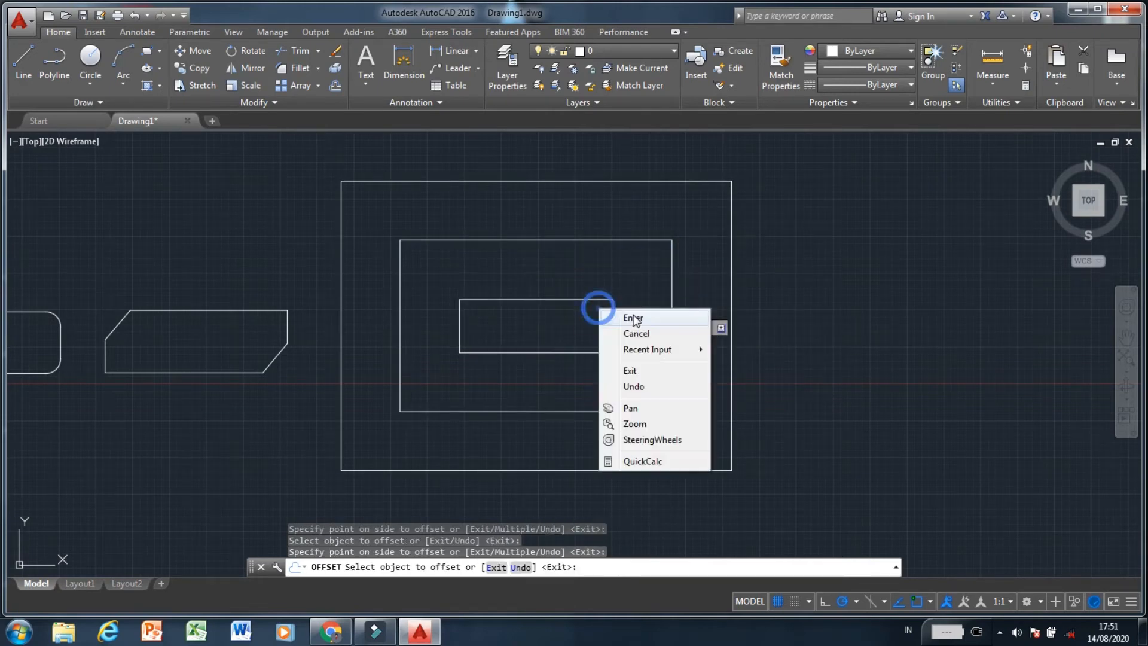
pyautogui.click(633, 315)
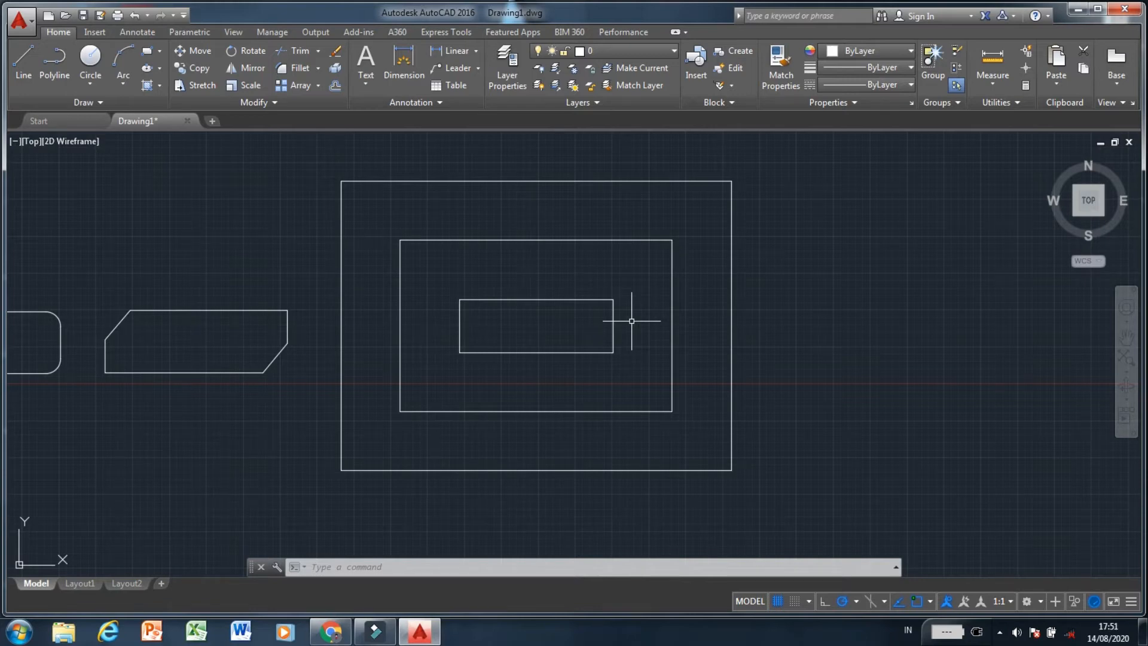
# Divide the middle one of the three nested rectangles into 5 segments with the Divide command.
pyautogui.write('p')
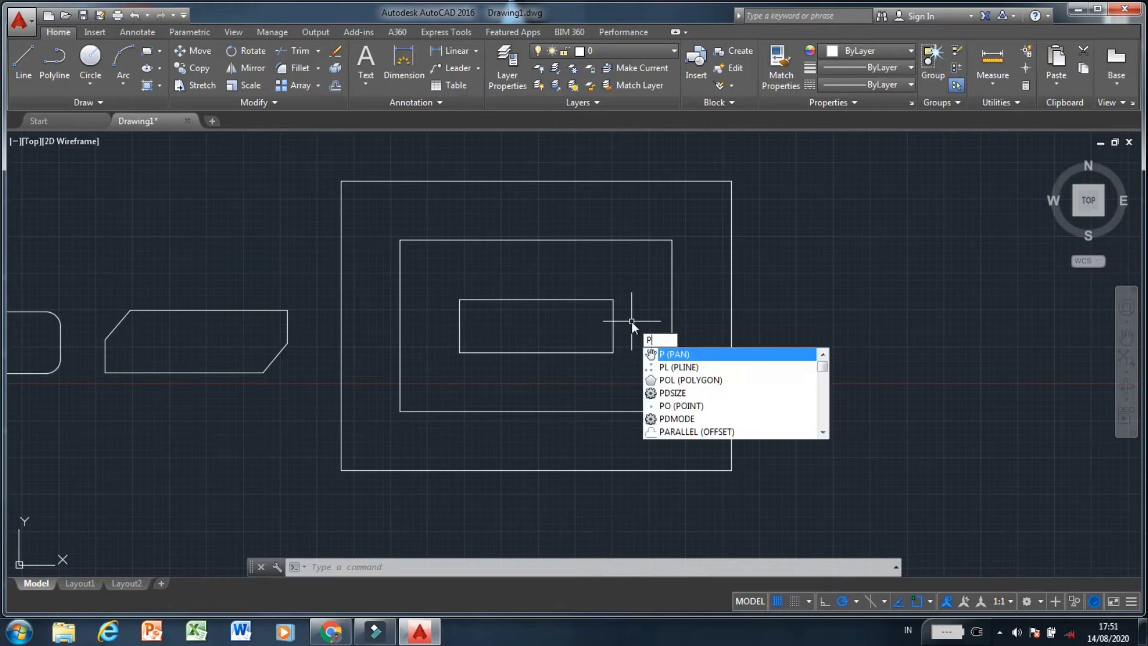
pyautogui.press('BackSpace')
pyautogui.write('d')
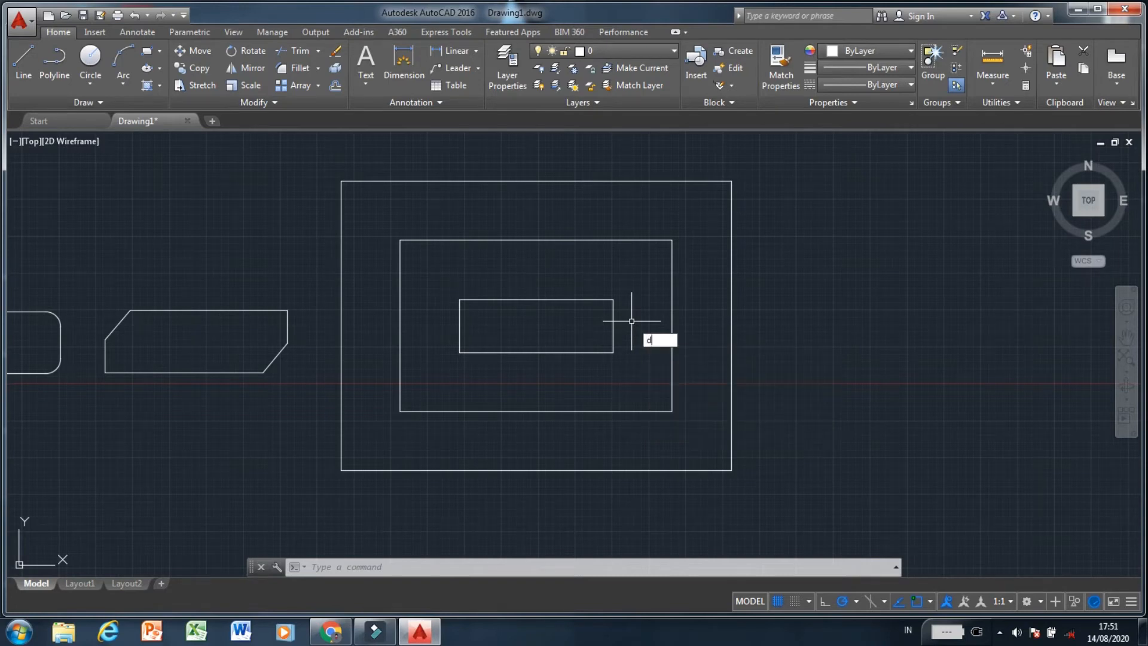
pyautogui.write('iv')
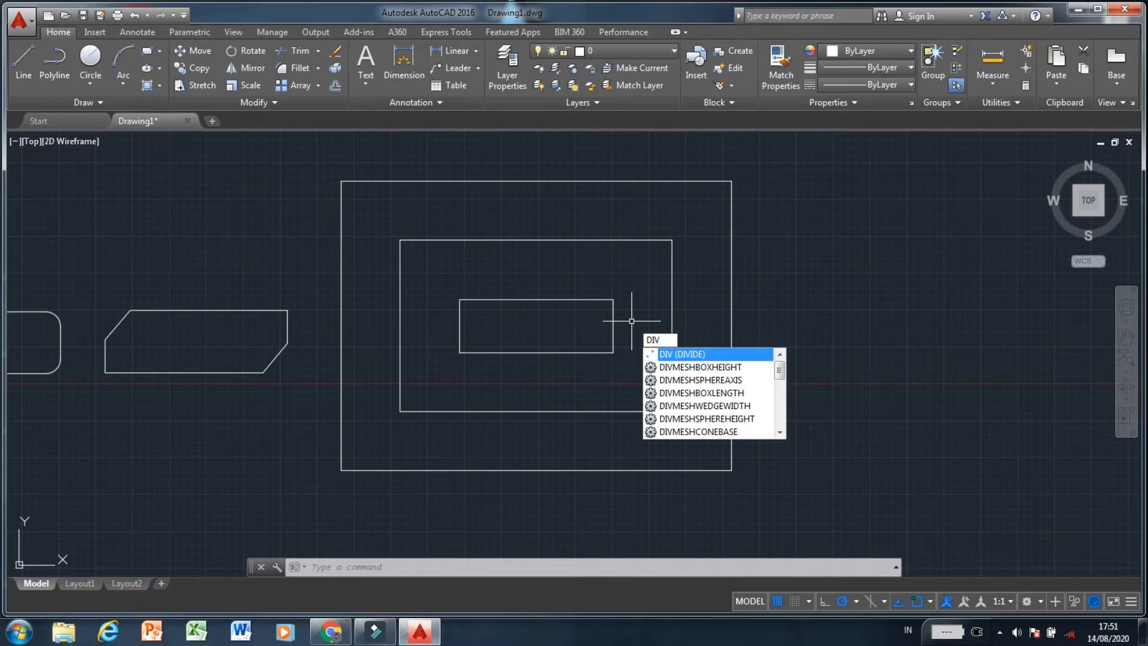
pyautogui.press('Return')
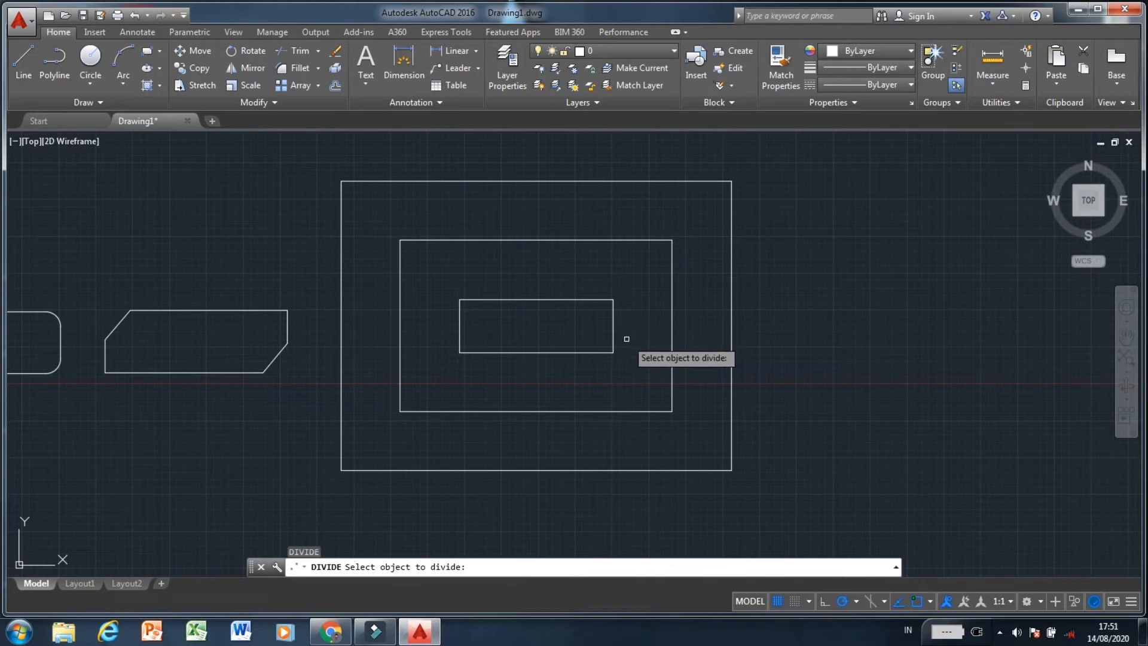
pyautogui.click(629, 412)
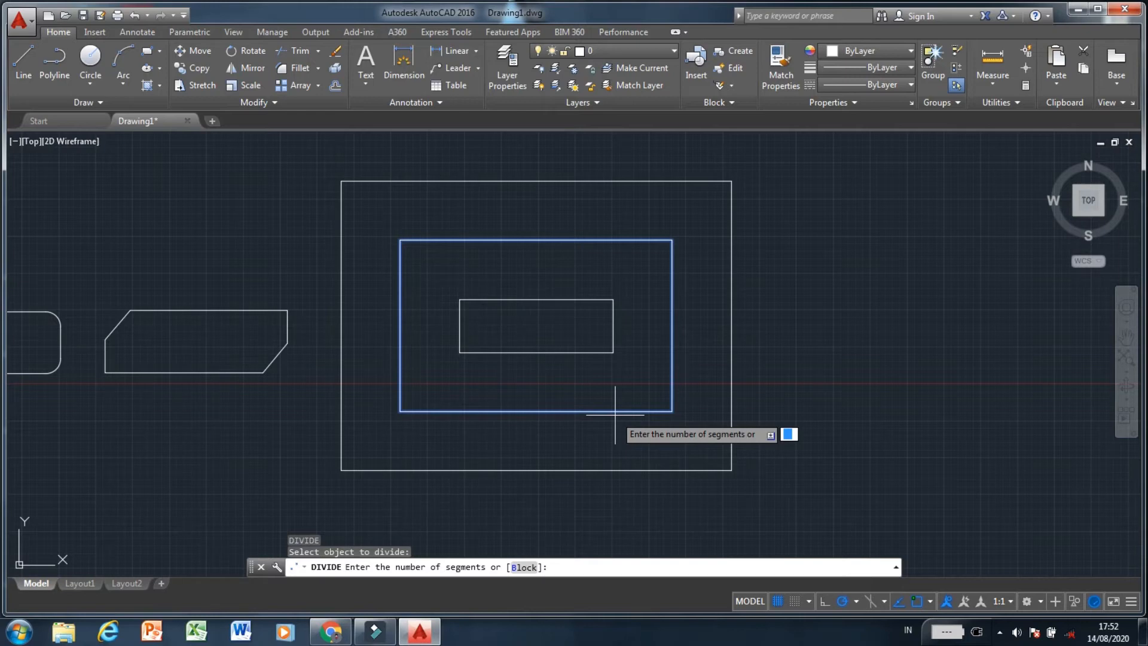
pyautogui.write('5')
pyautogui.press('Return')
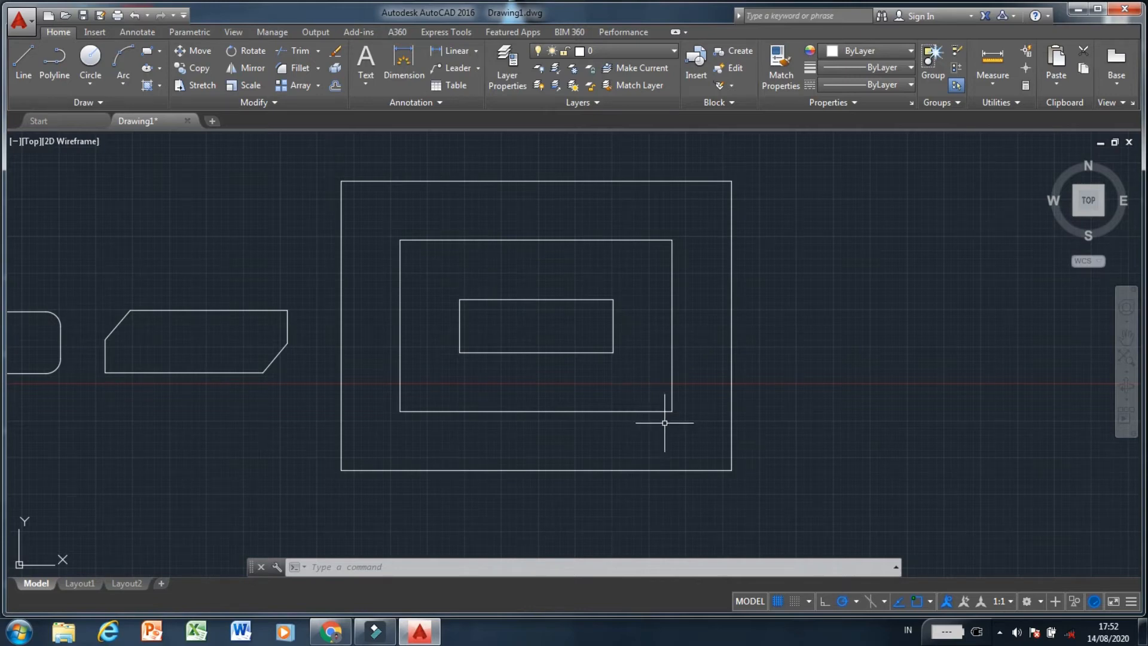
# Mark off segments of length 6 along the outermost nested rectangle with the MEASURE command.
pyautogui.write('MEASURE')
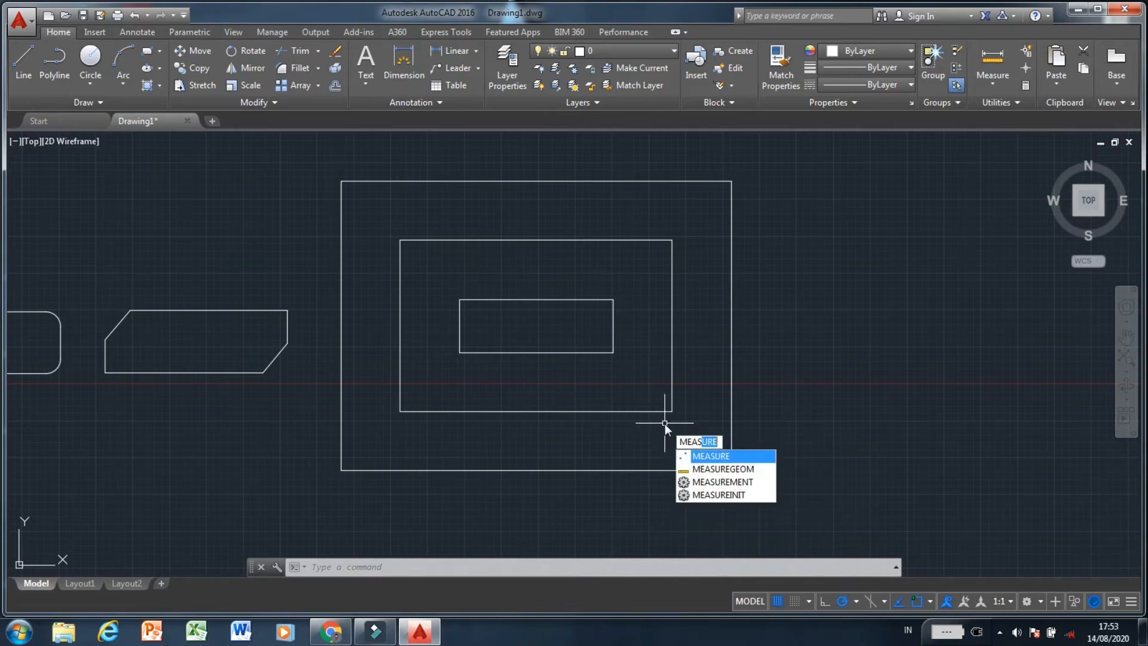
pyautogui.press('Return')
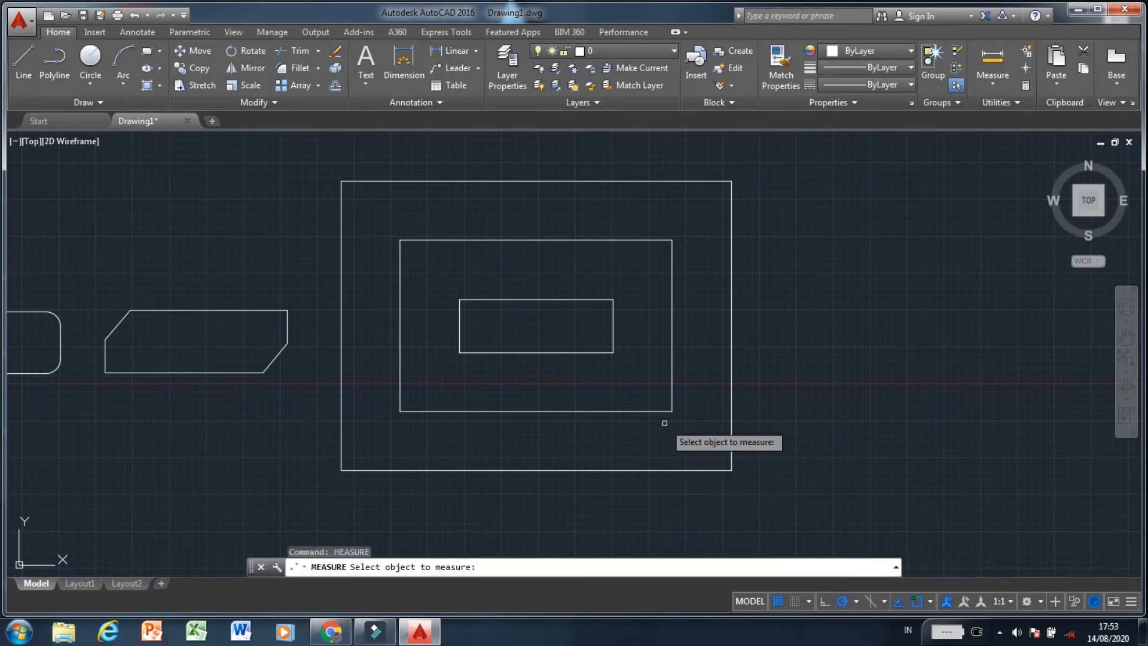
pyautogui.click(668, 469)
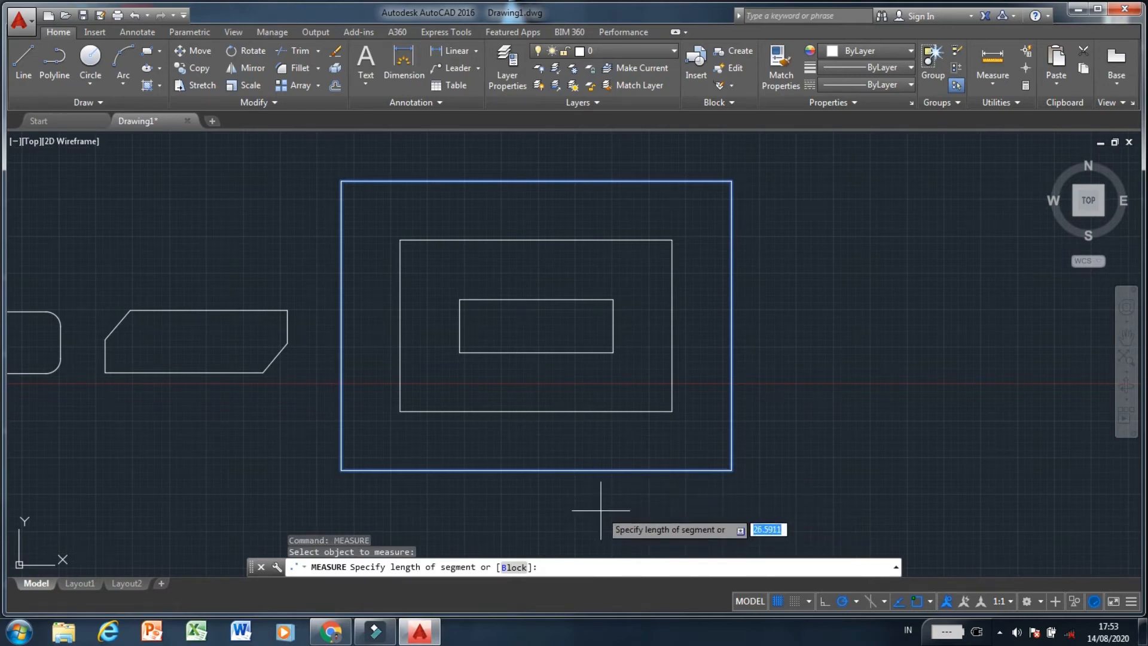
pyautogui.write('6')
pyautogui.press('Return')
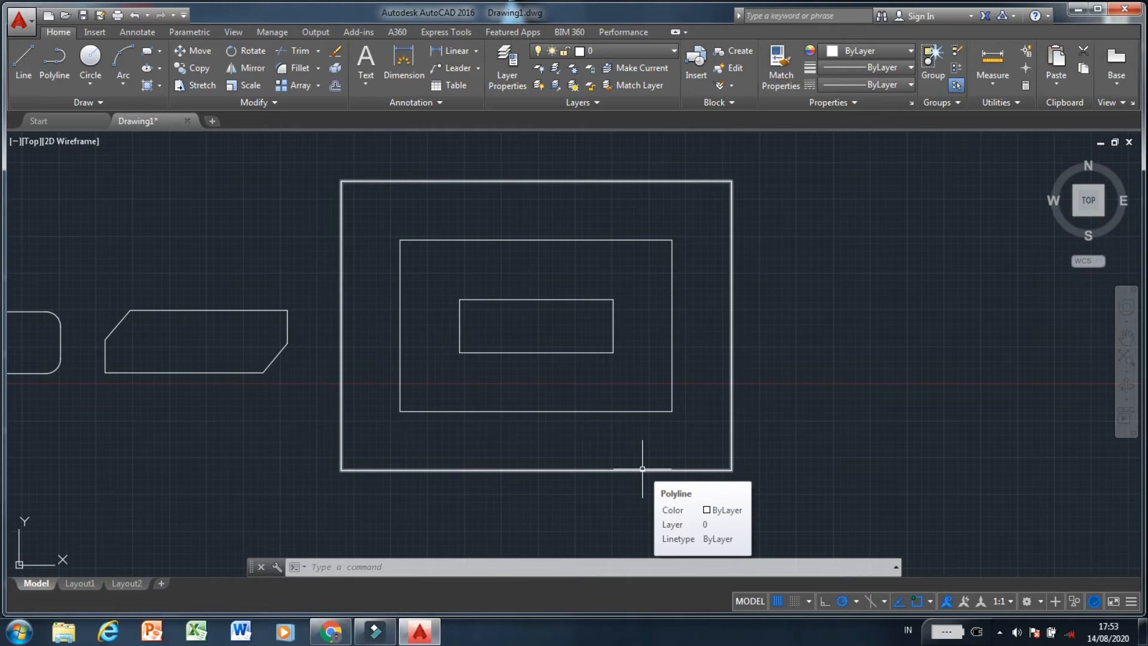
# Query the coordinates of the innermost rectangle's upper-right corner with the ID command.
pyautogui.write('ID')
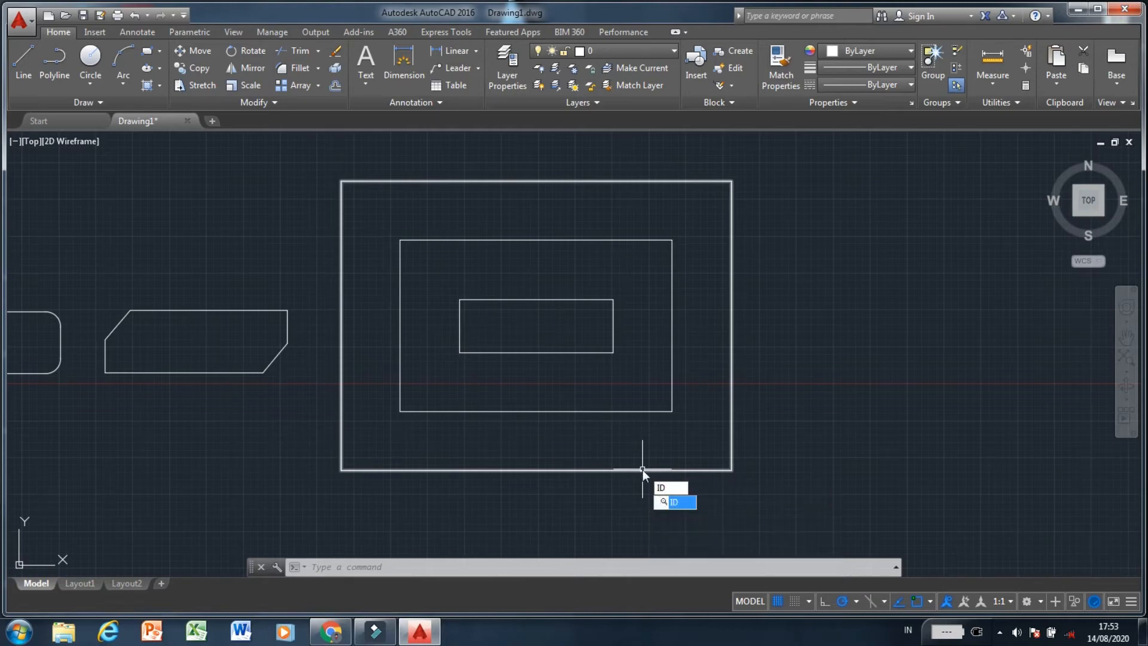
pyautogui.press('Return')
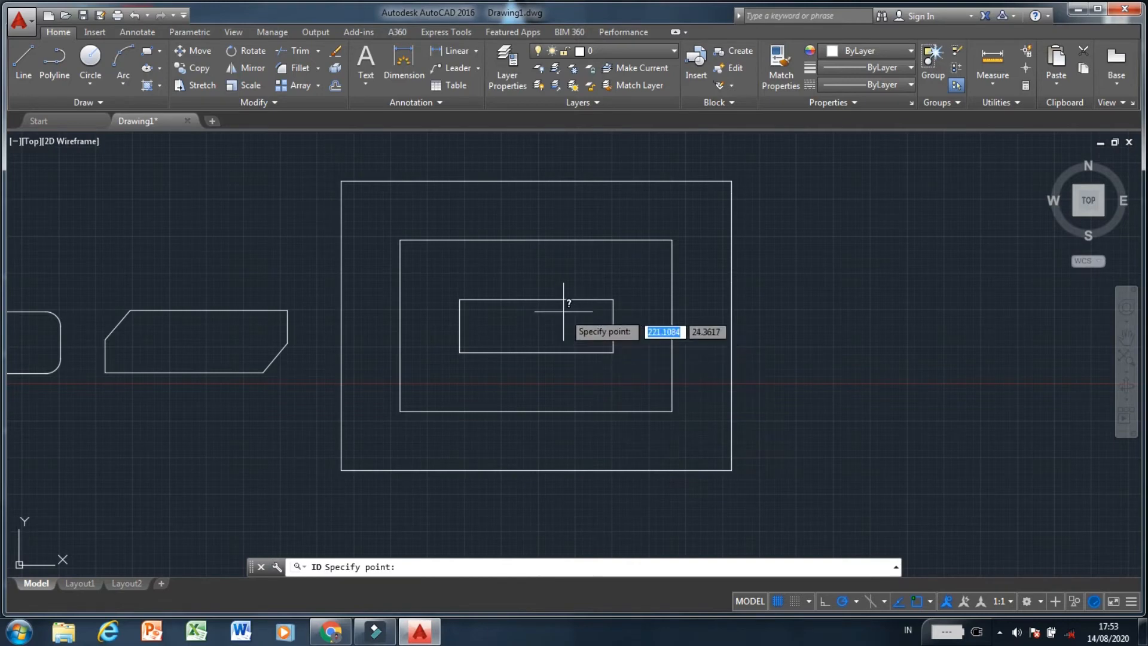
pyautogui.click(612, 298)
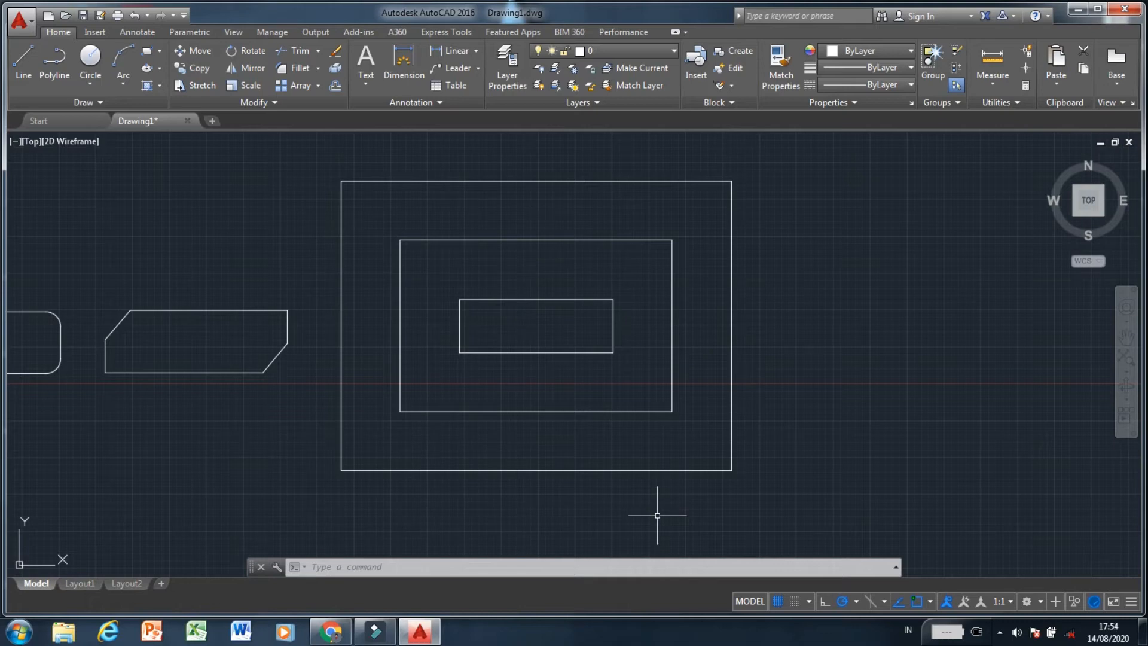
# Measure the length of the outermost rectangle's bottom edge from corner to corner with the DIST command.
pyautogui.write('DIST')
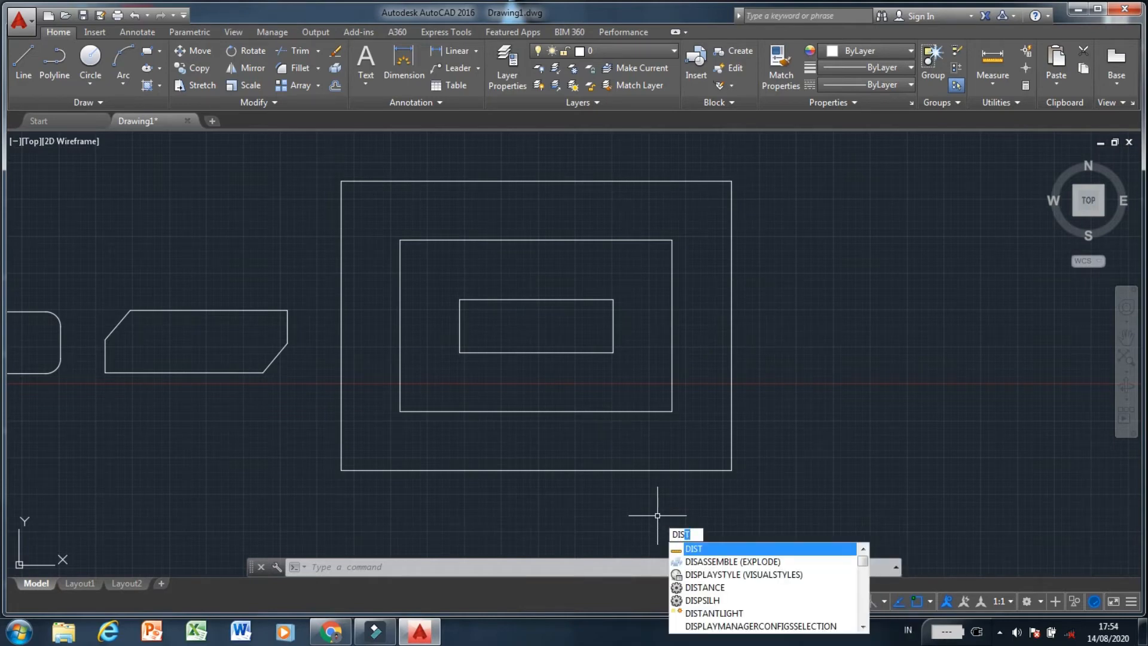
pyautogui.press('Return')
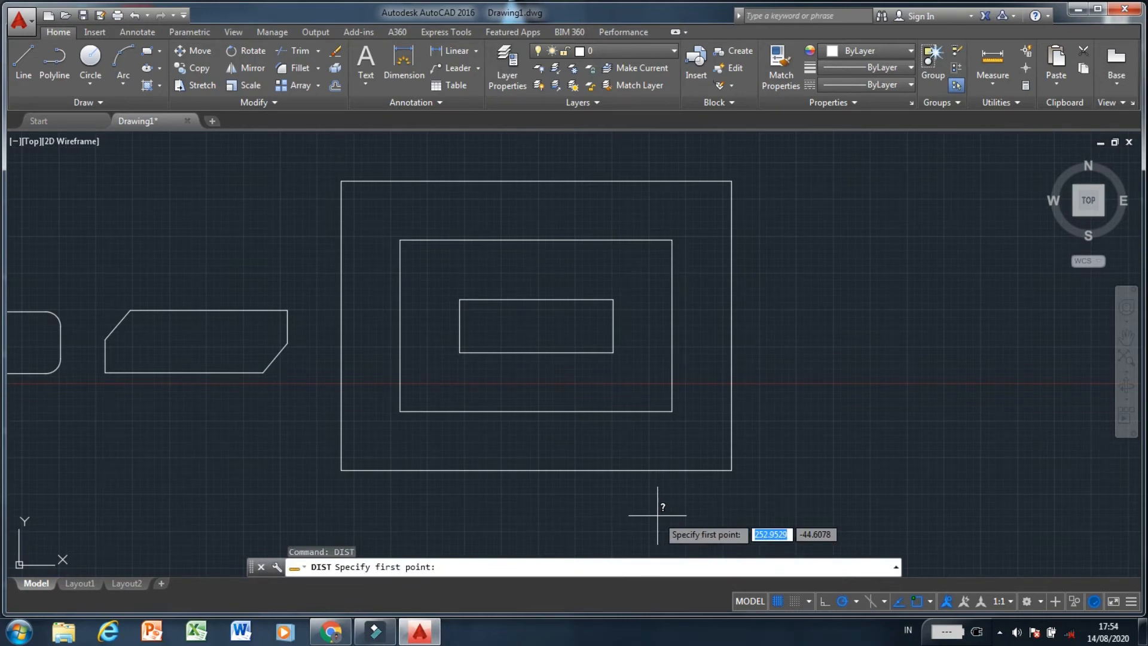
pyautogui.click(344, 471)
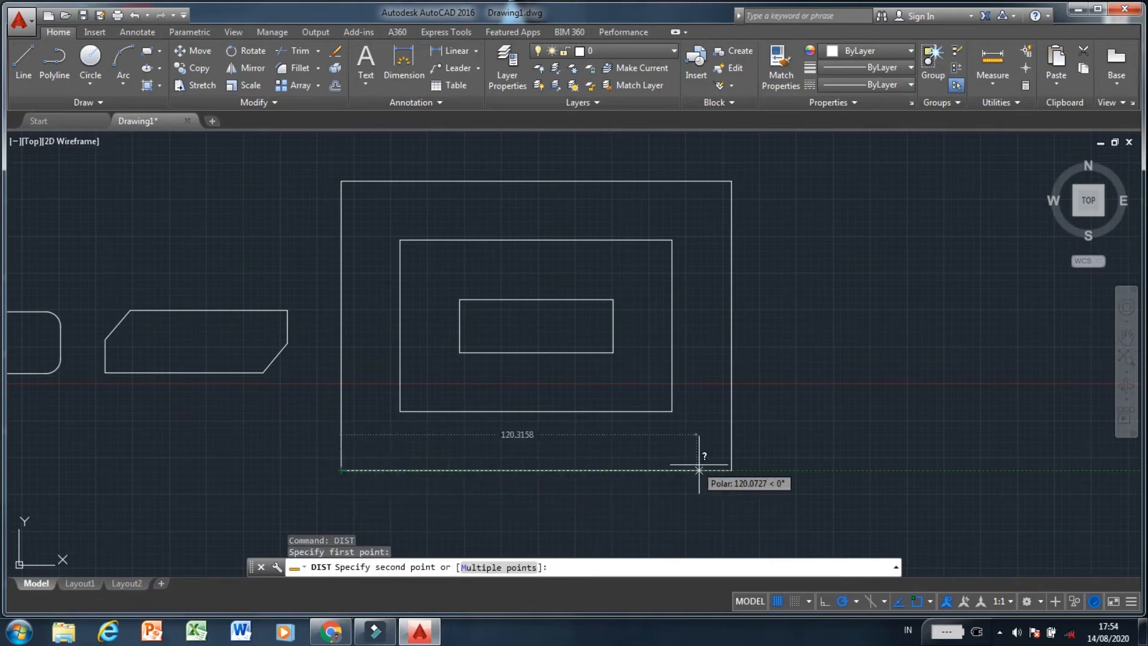
pyautogui.click(731, 470)
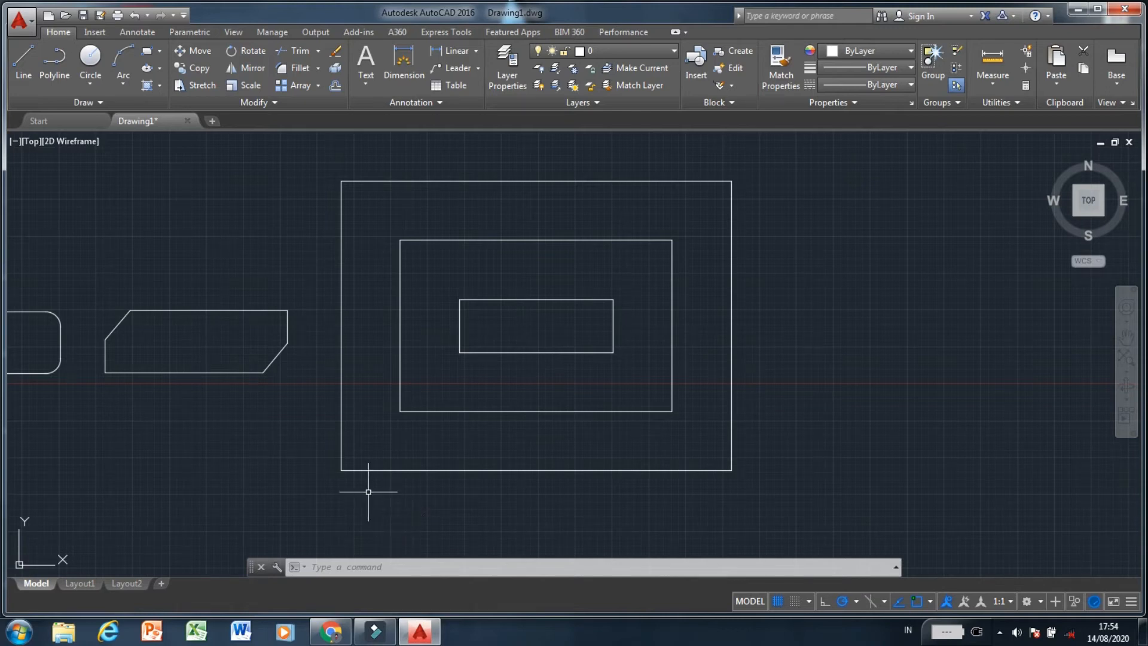
# Select the innermost rectangle to check whether its edges form one object, and clear the selection.
pyautogui.scroll(-4, 330, 446)
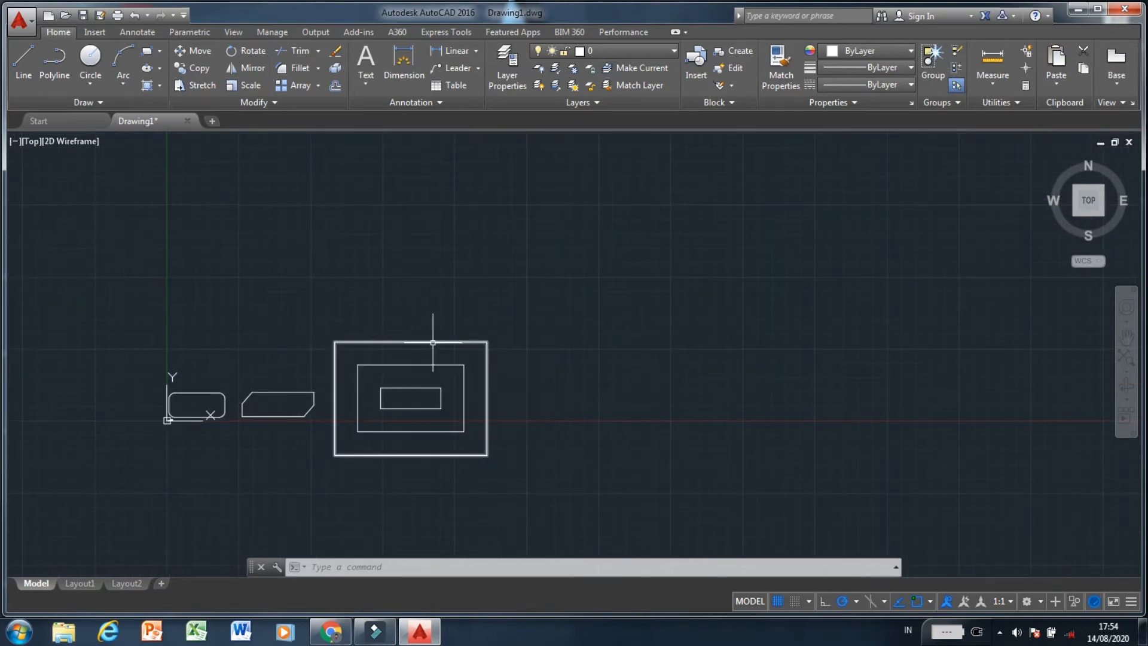
pyautogui.scroll(4, 432, 344)
pyautogui.scroll(-4, 461, 264)
pyautogui.scroll(4, 457, 377)
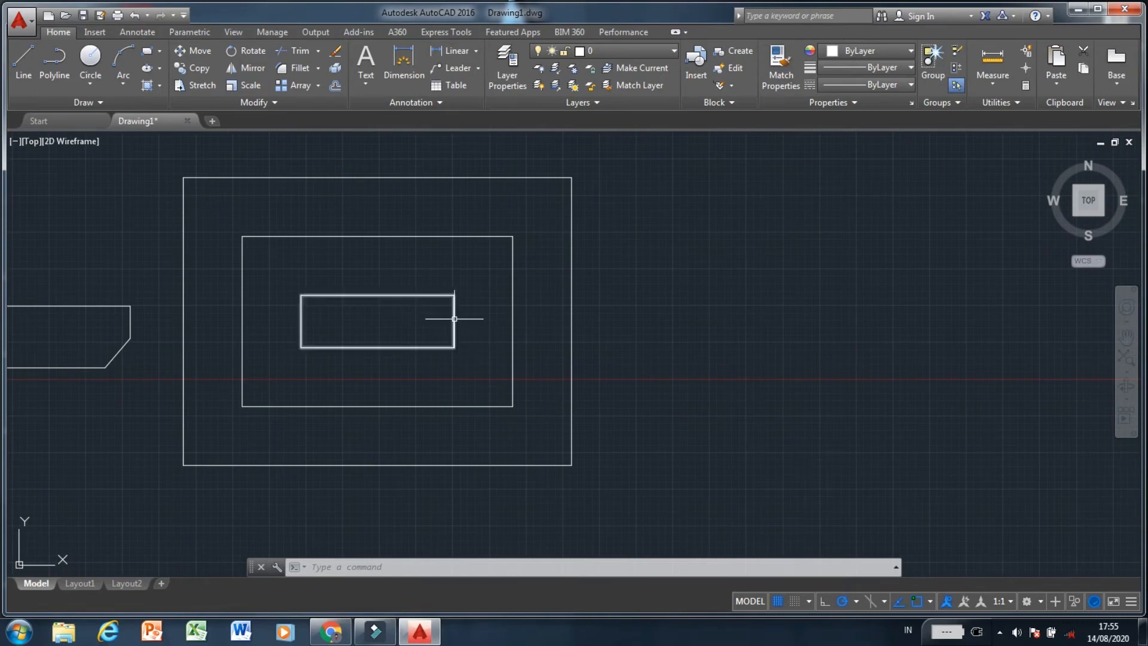
pyautogui.scroll(2, 453, 320)
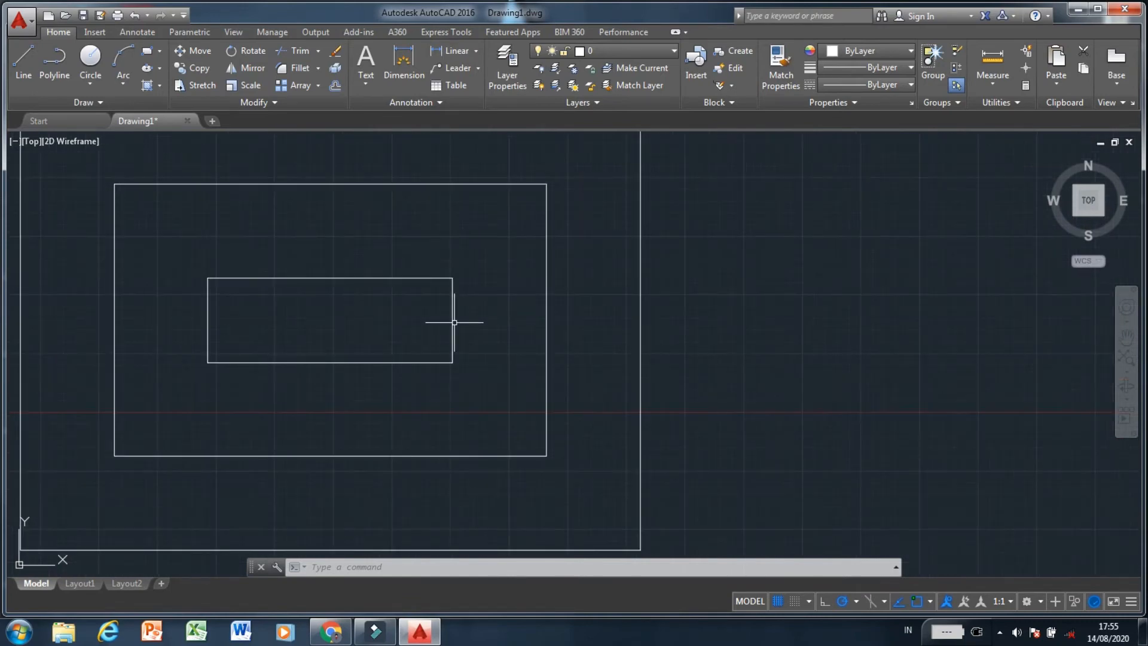
pyautogui.click(454, 321)
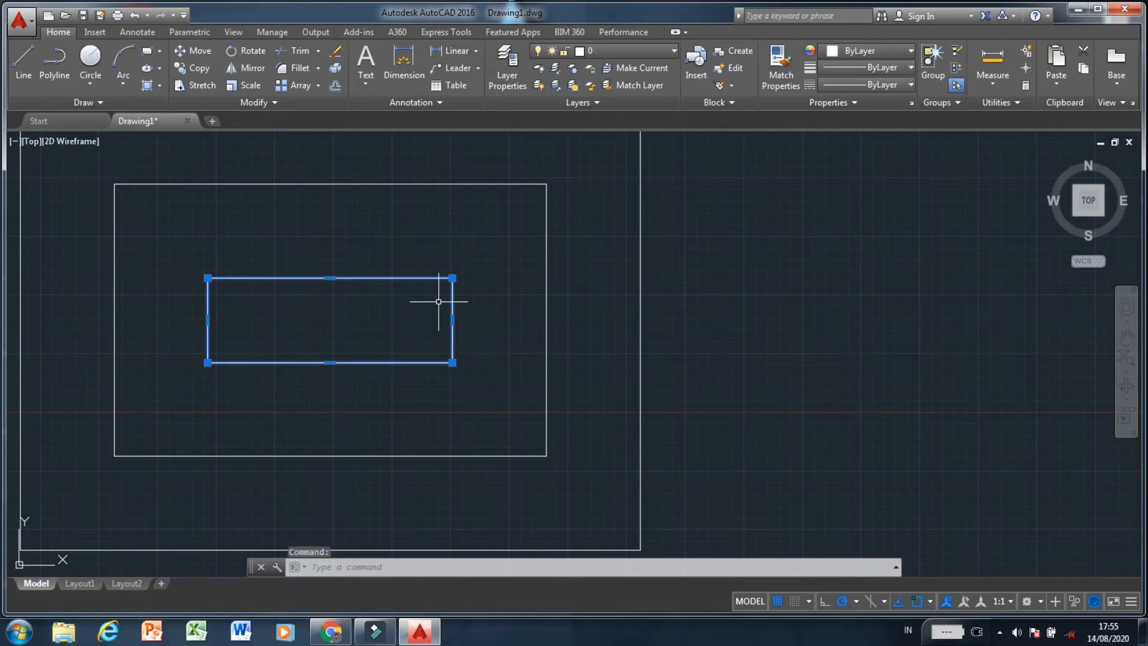
pyautogui.press('Escape')
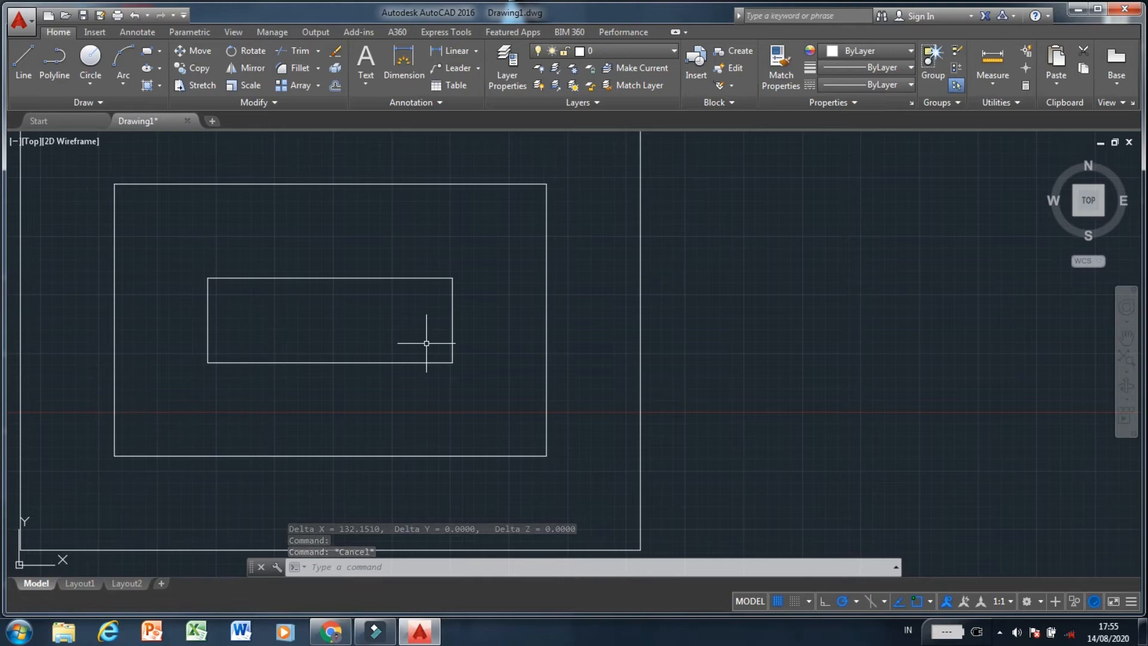
# Explode the innermost rectangle into separate lines with the EXPLODE command.
pyautogui.write('EX')
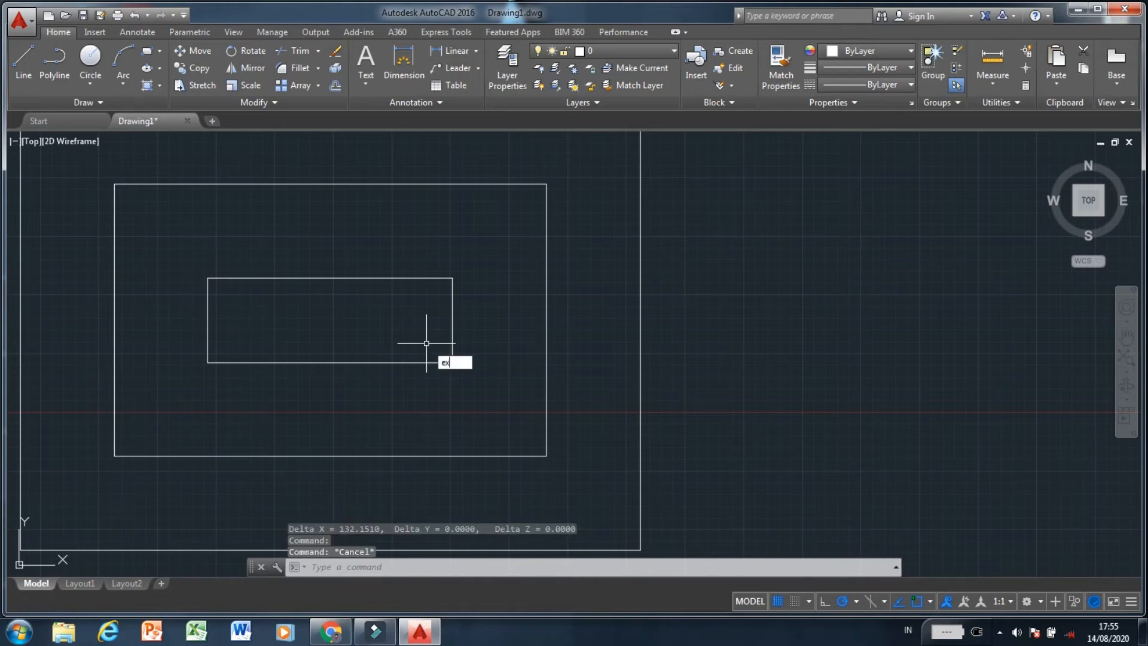
pyautogui.press('Down')
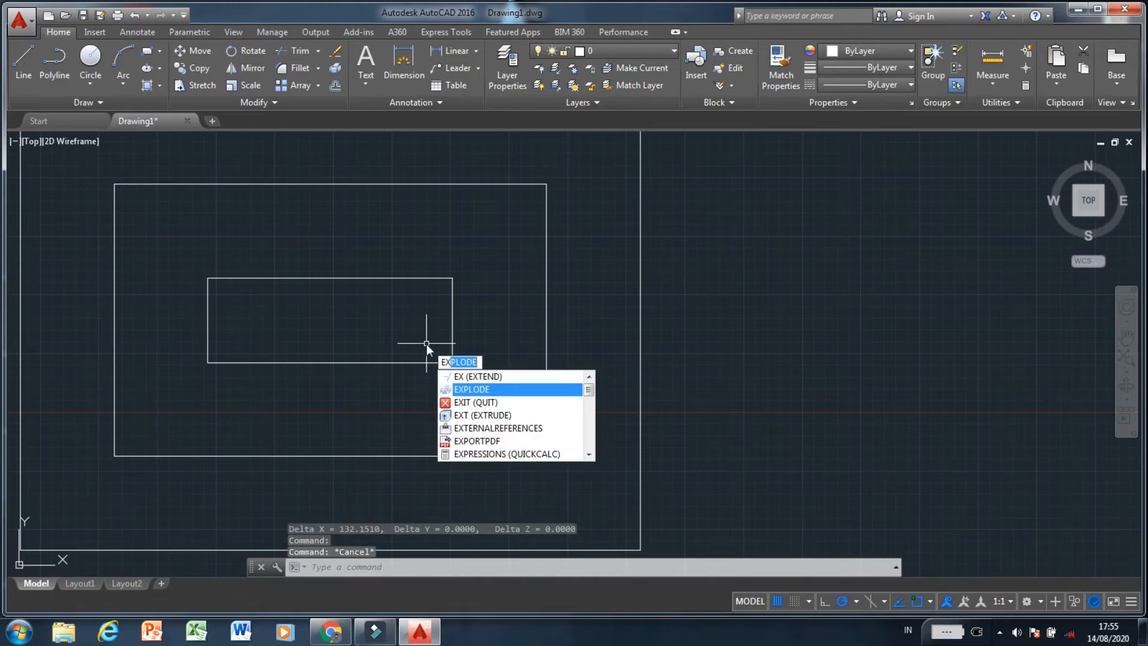
pyautogui.press('Return')
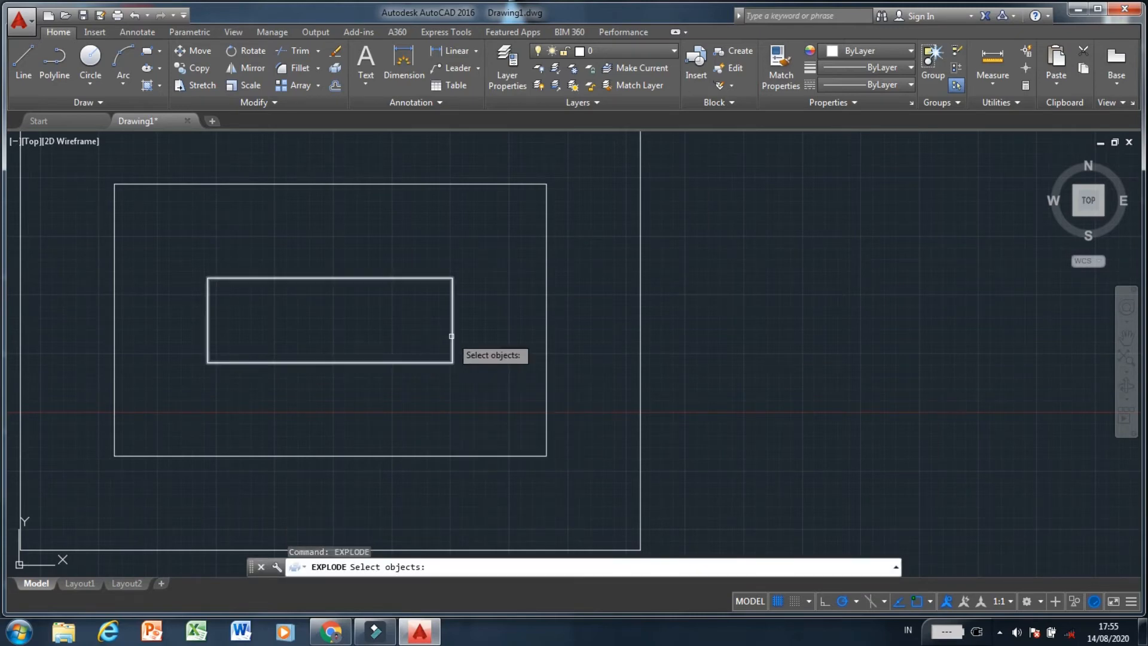
pyautogui.click(452, 336)
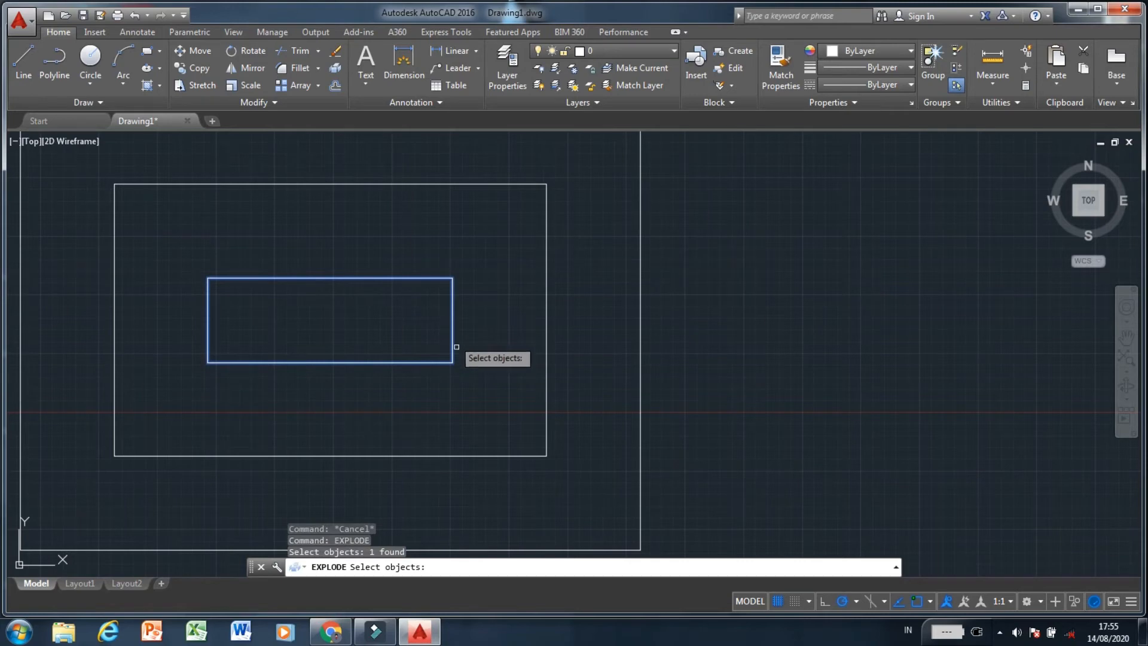
pyautogui.press('Return')
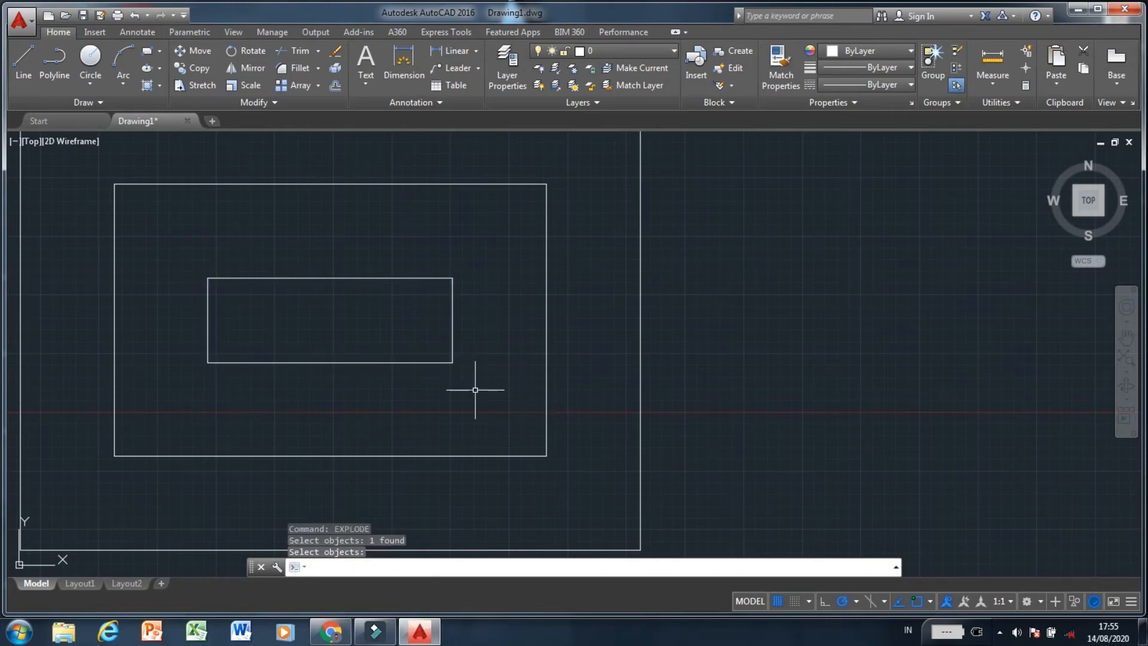
# Select the innermost rectangle's four edges one by one to check that they are separate, and clear the selection.
pyautogui.click(427, 277)
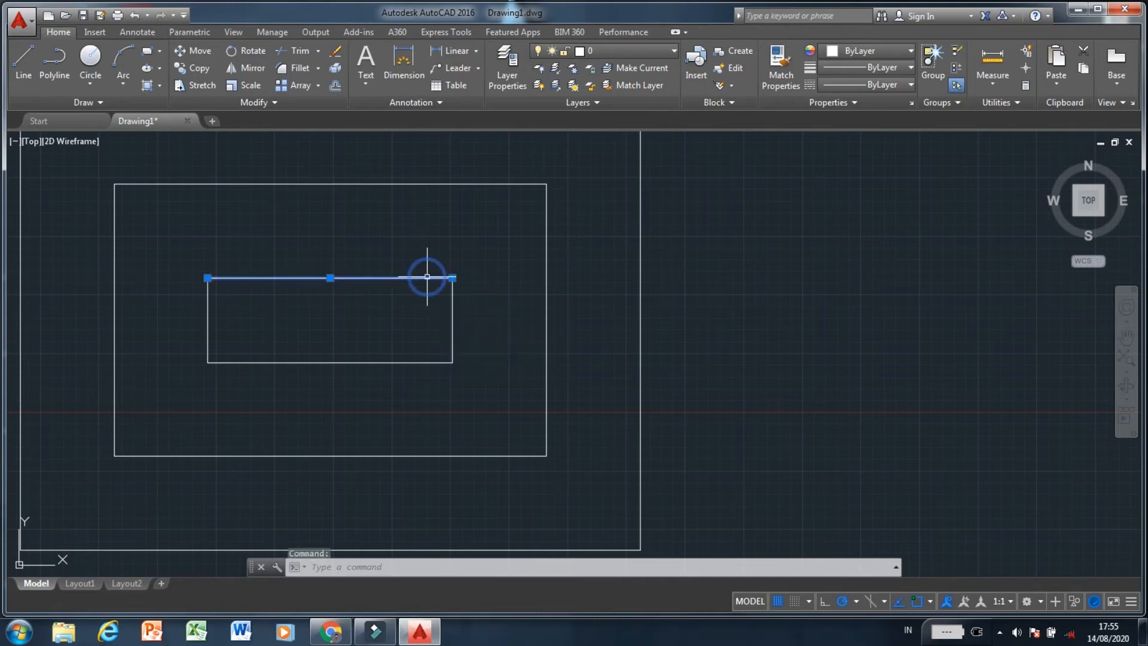
pyautogui.click(452, 324)
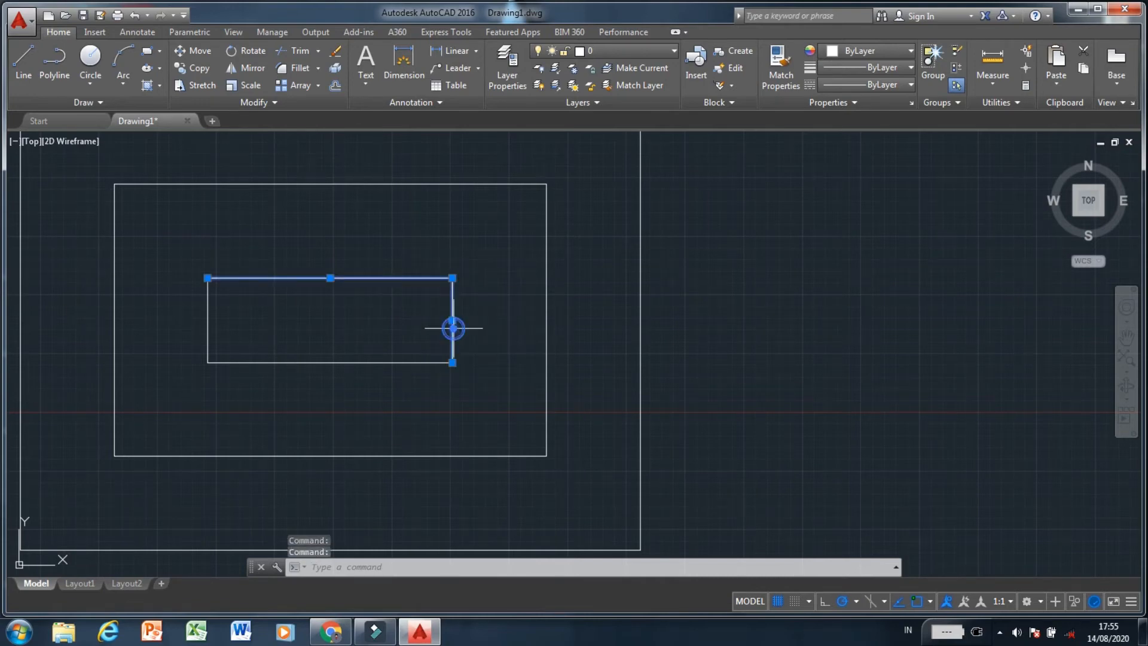
pyautogui.click(413, 362)
pyautogui.click(211, 317)
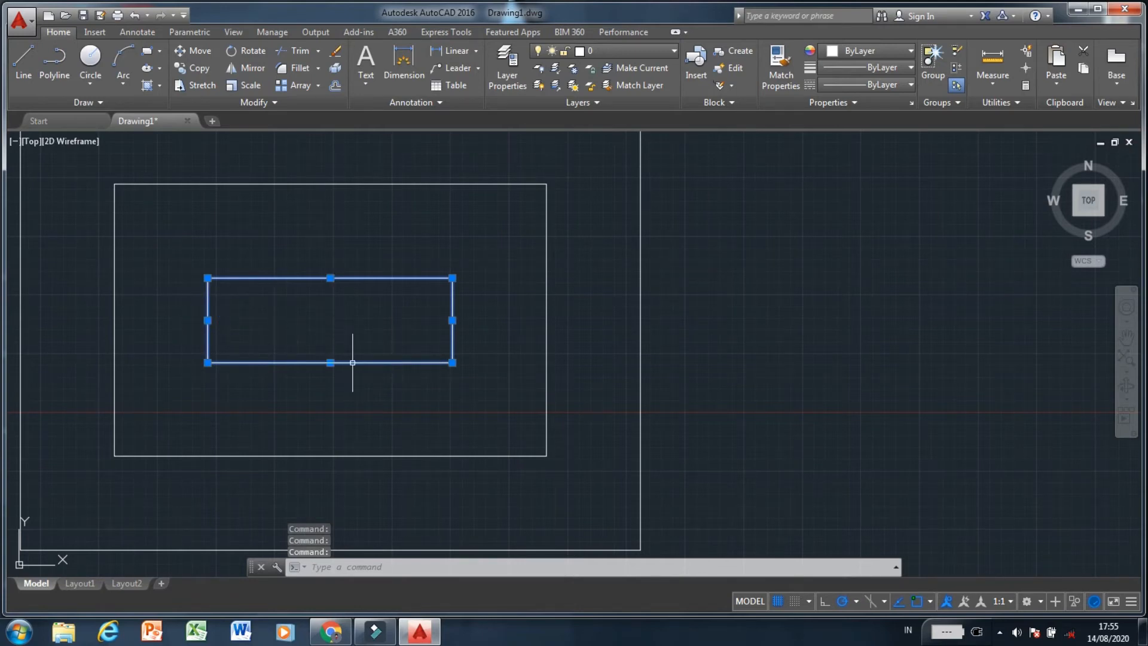
pyautogui.press('Escape')
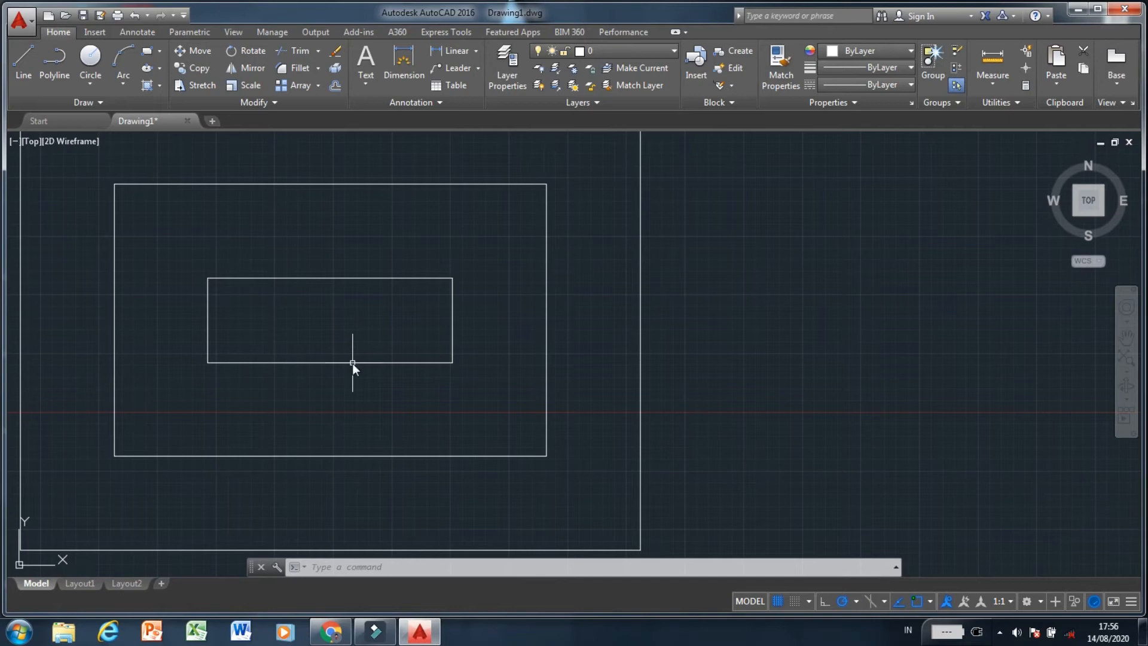
# Convert the innermost rectangle's bottom edge into a polyline with the PEDIT command.
pyautogui.write('PE')
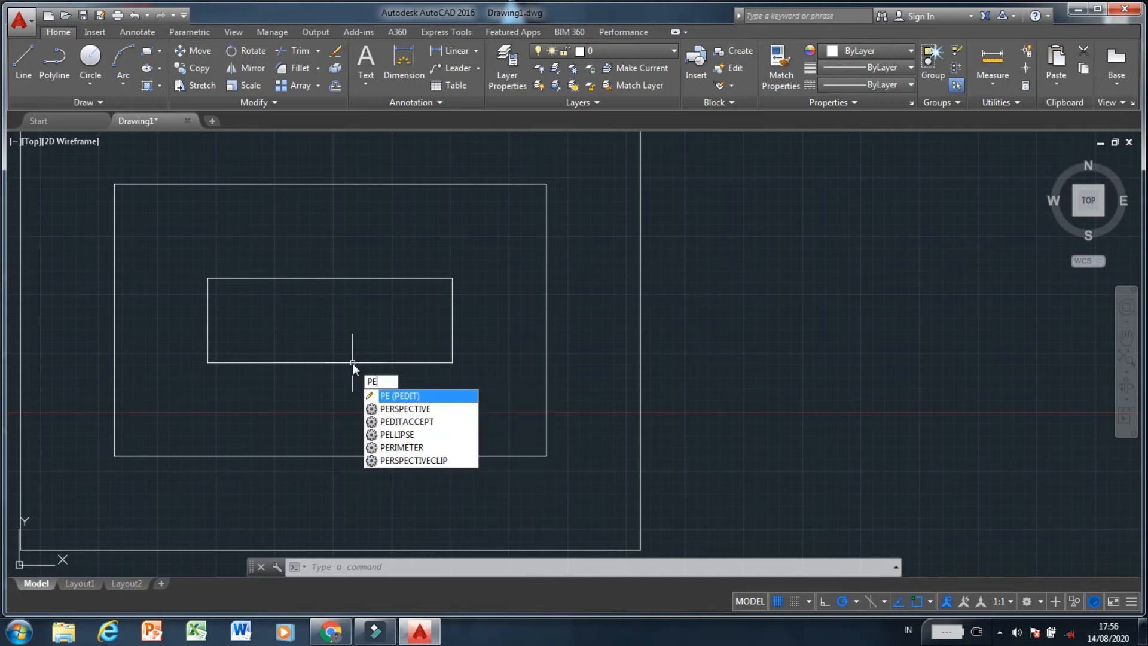
pyautogui.press('Return')
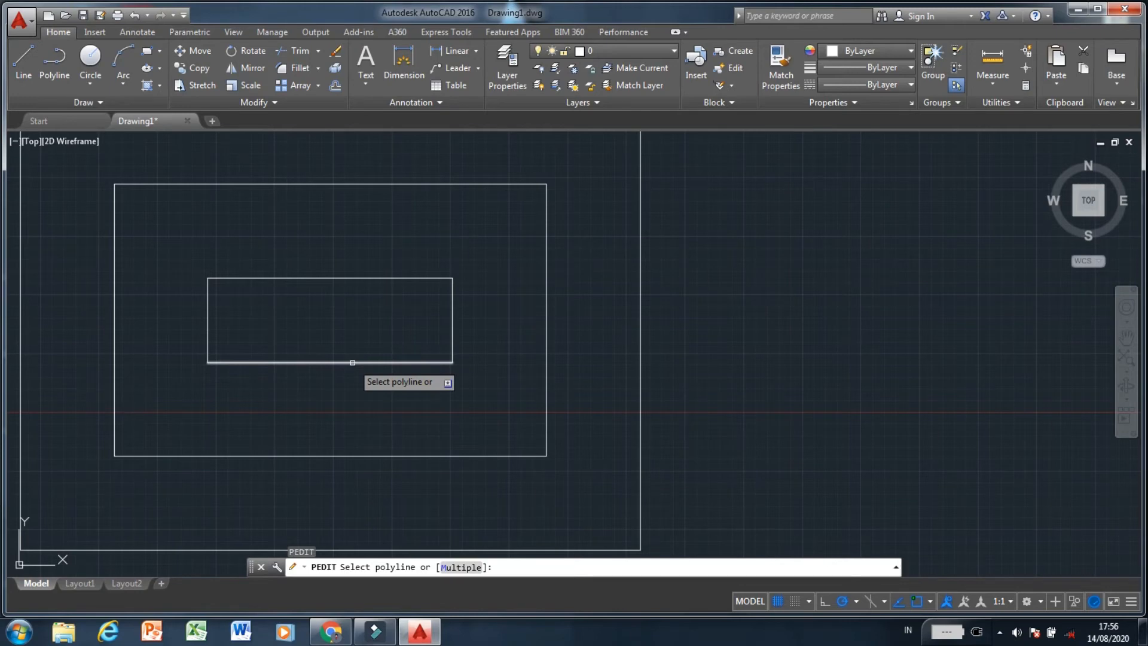
pyautogui.click(352, 362)
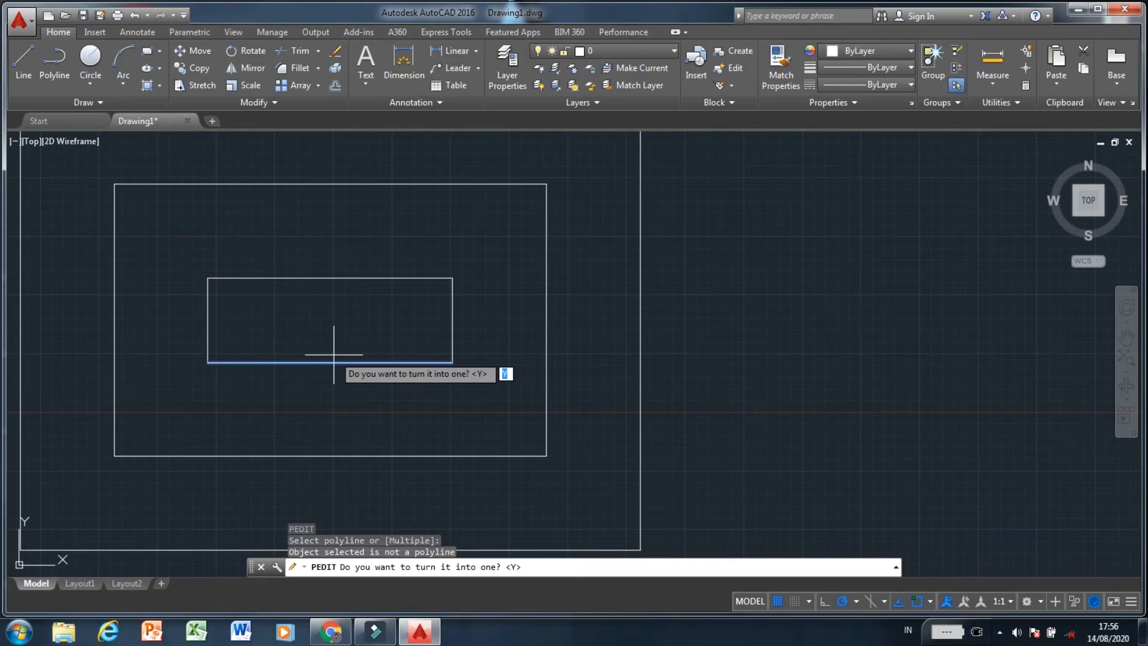
pyautogui.press('Return')
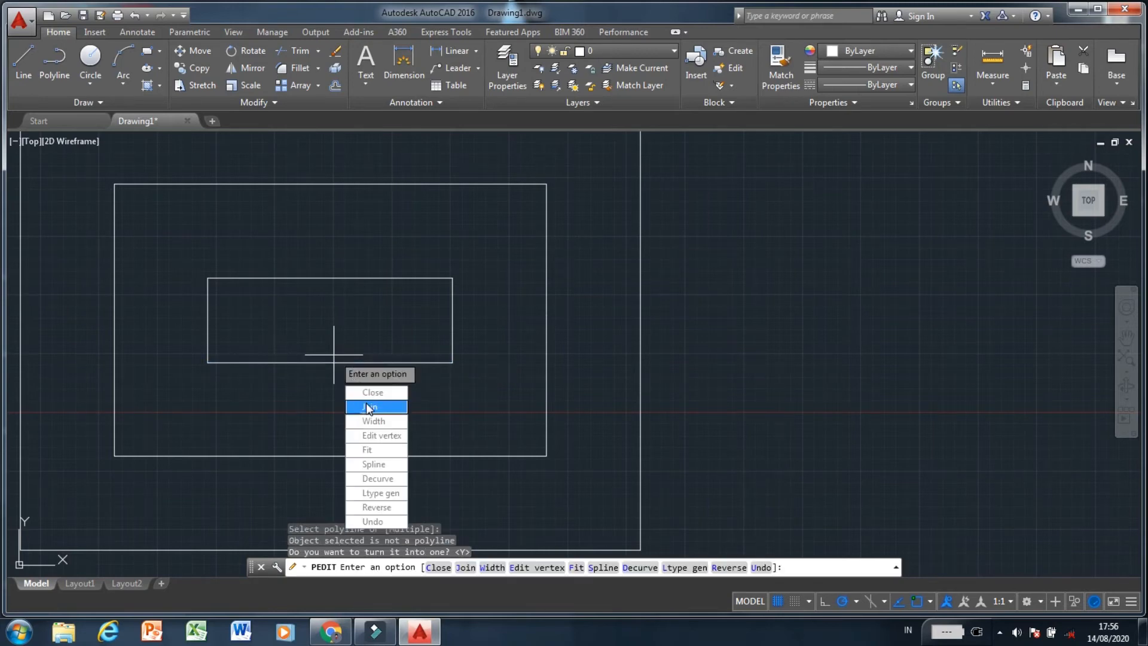
# Join the innermost rectangle's four edges into one polyline with the Join option, and check the result by selecting it.
pyautogui.click(369, 407)
pyautogui.click(448, 277)
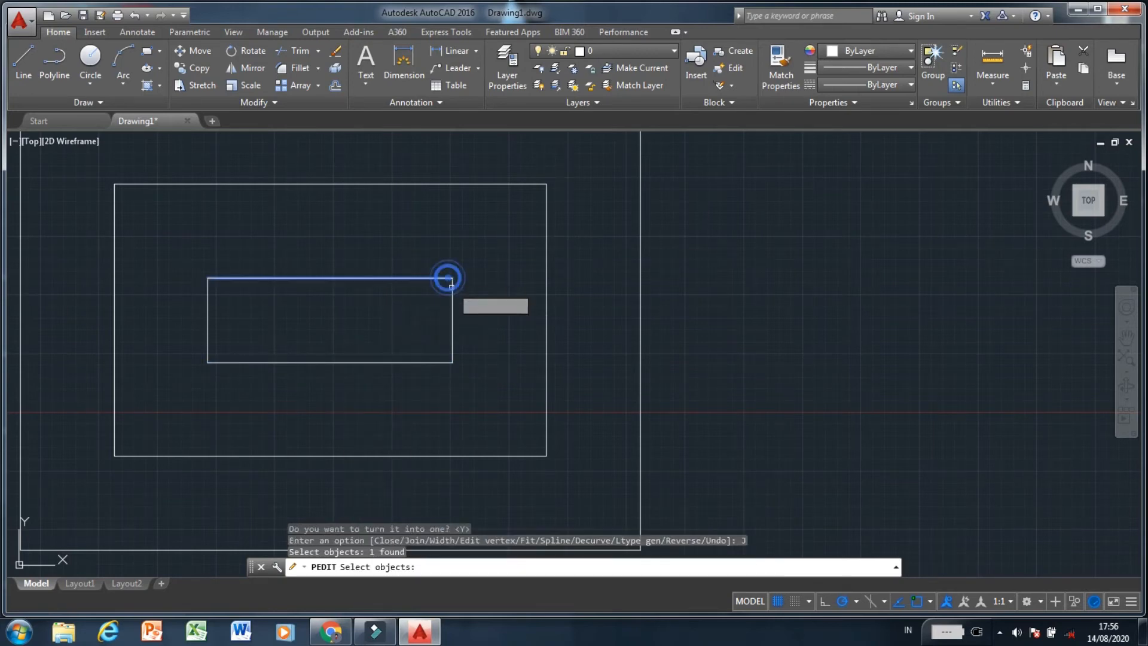
pyautogui.click(451, 308)
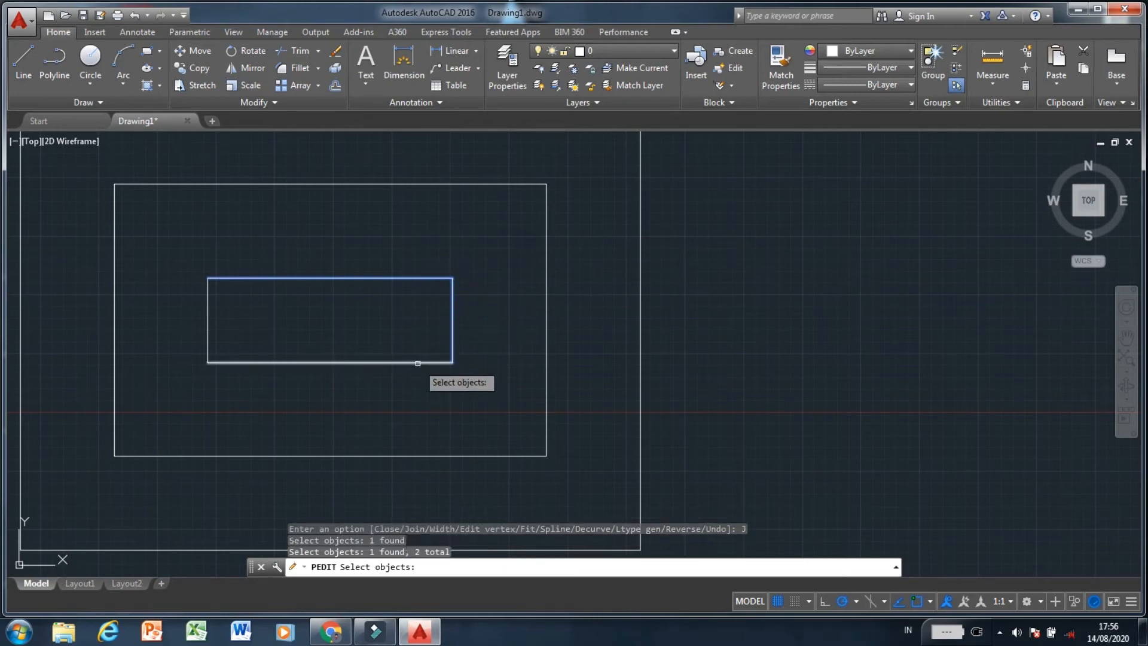
pyautogui.click(417, 363)
pyautogui.click(207, 334)
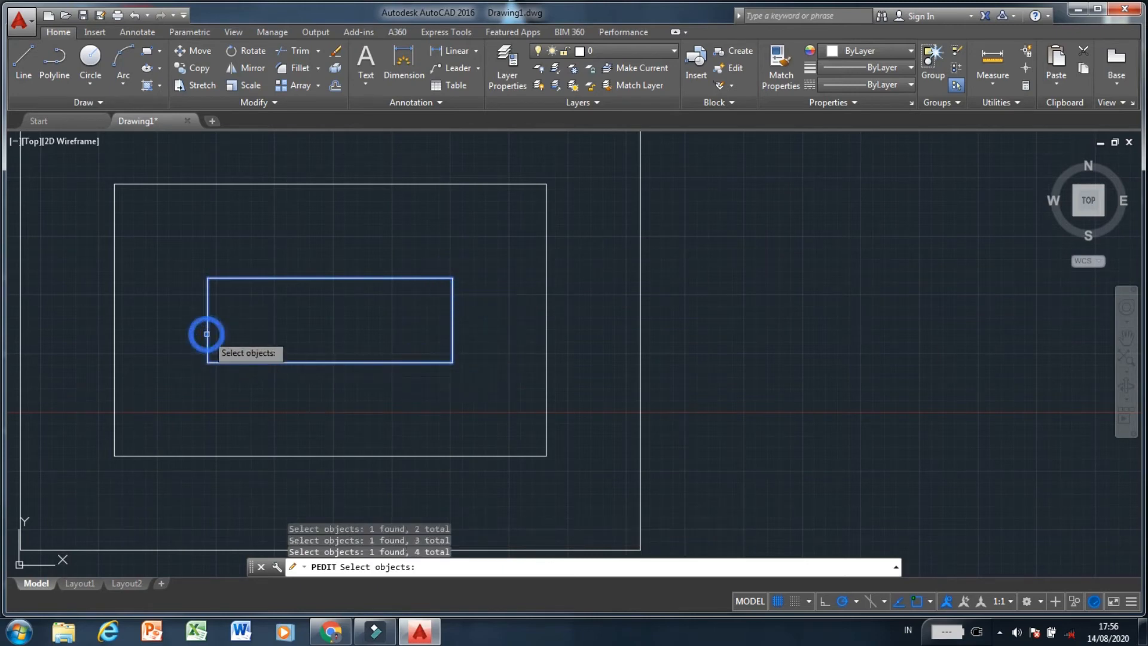
pyautogui.press('Return')
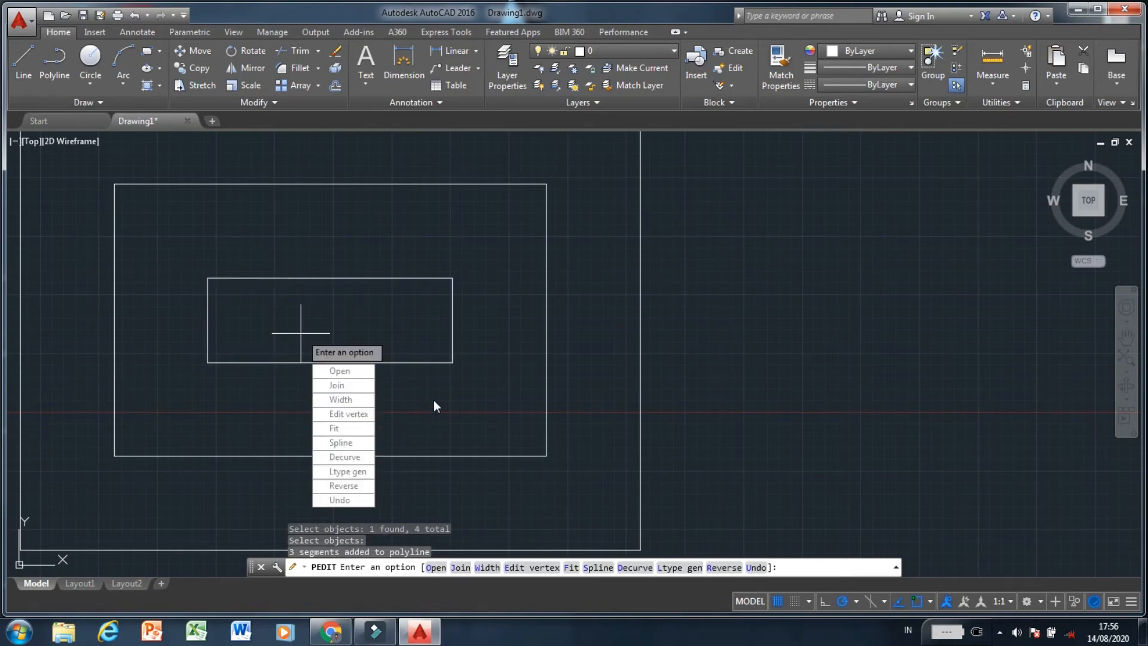
pyautogui.click(357, 385)
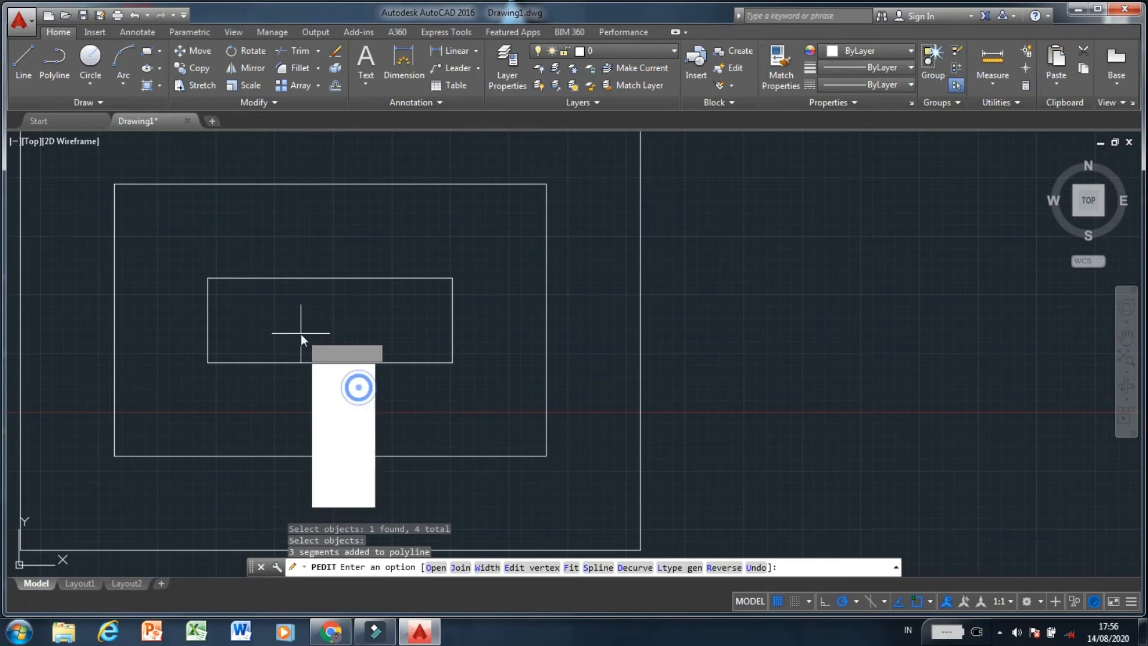
pyautogui.press('Return')
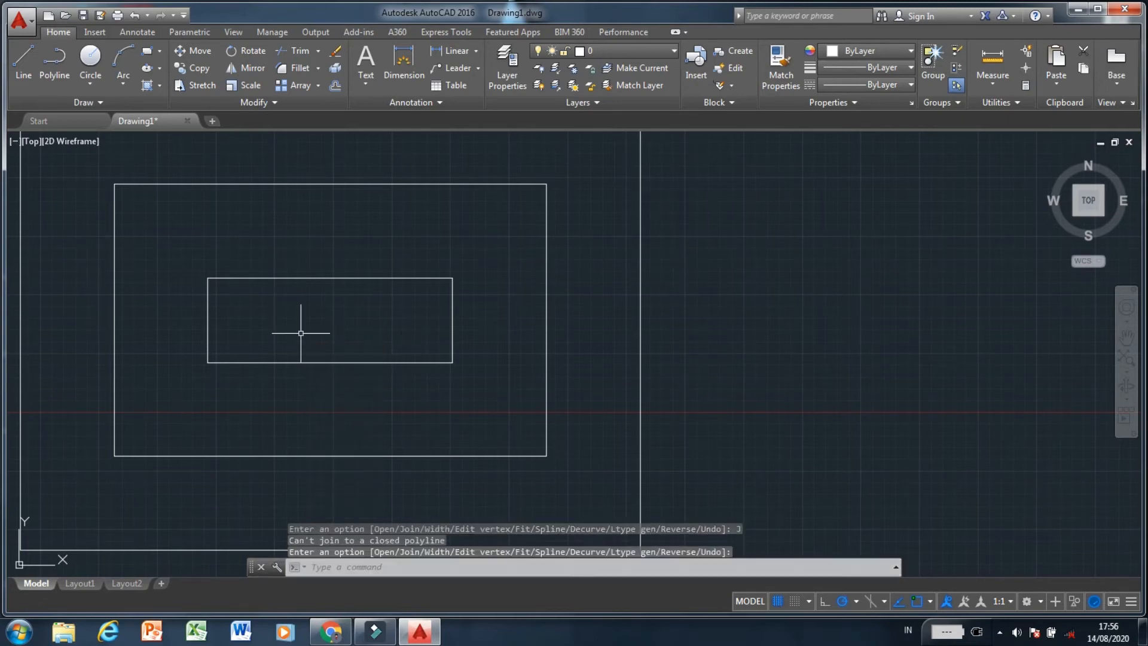
pyautogui.click(335, 363)
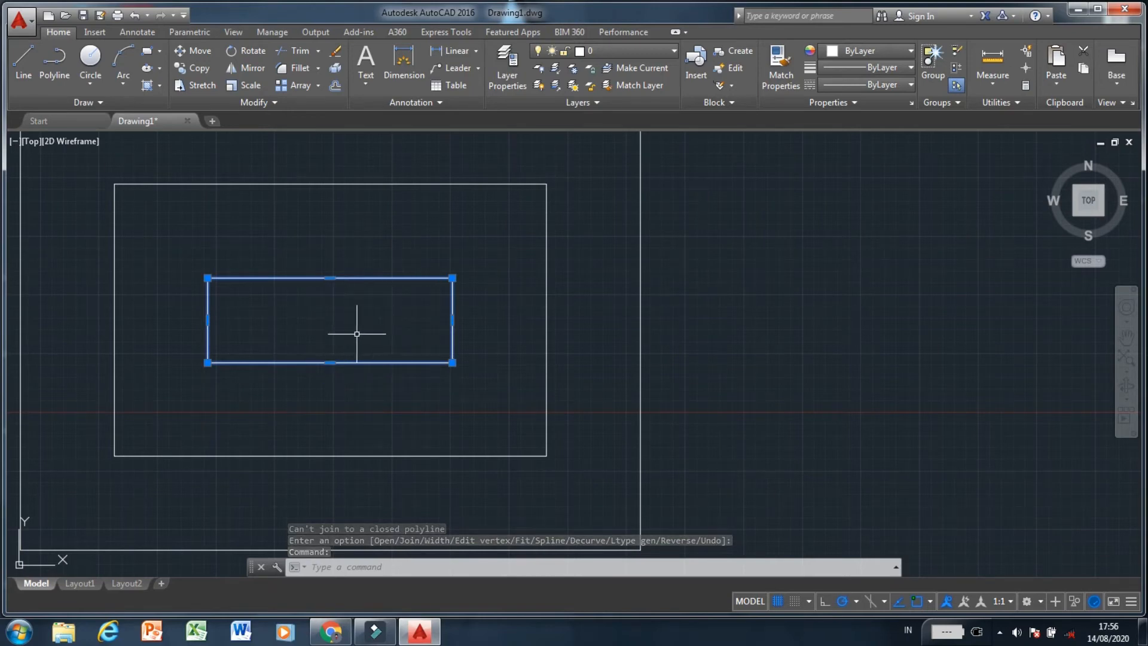
pyautogui.press('Escape')
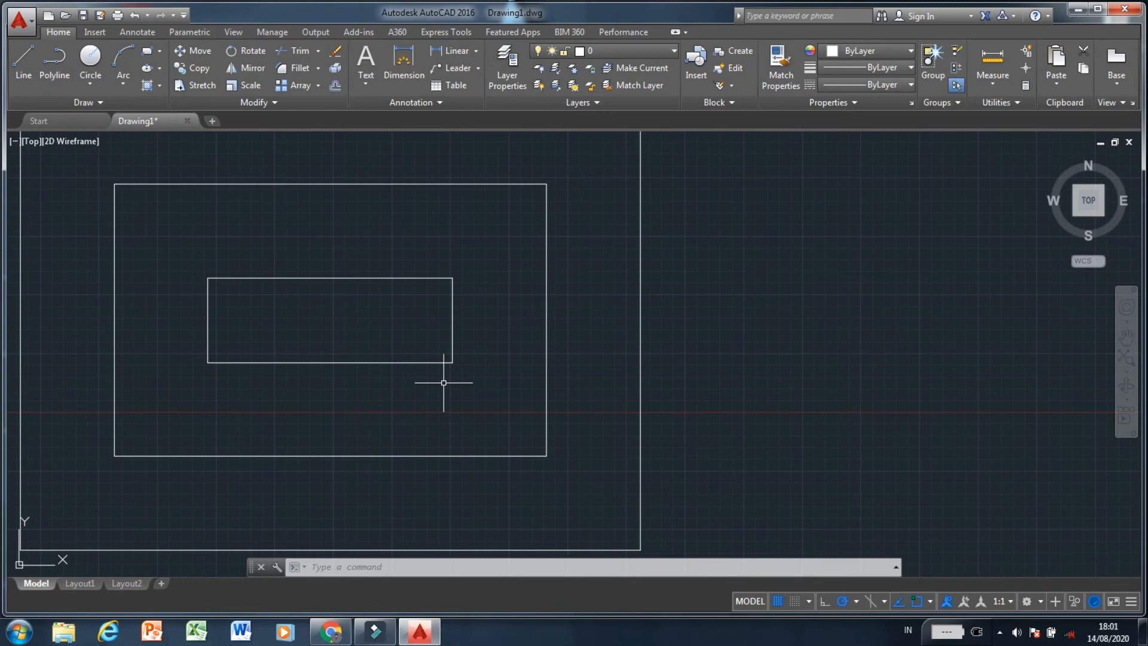
# Dimension the outermost rectangle's right edge with the DIM command, placing the dimension outside the rectangle.
pyautogui.write('DIM')
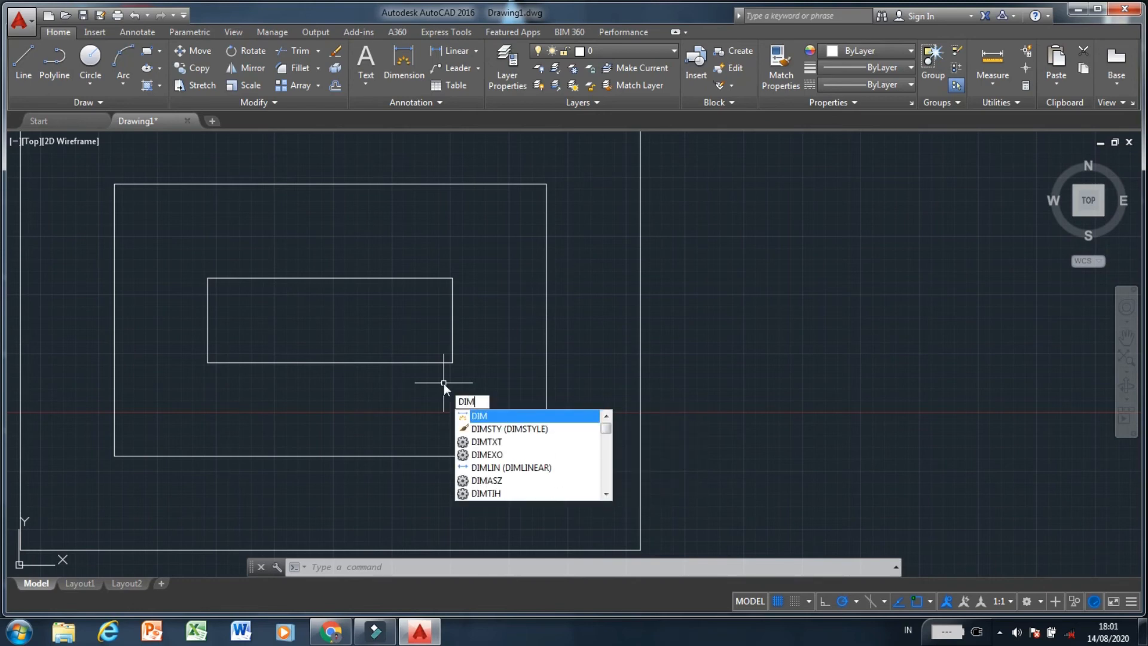
pyautogui.press('Return')
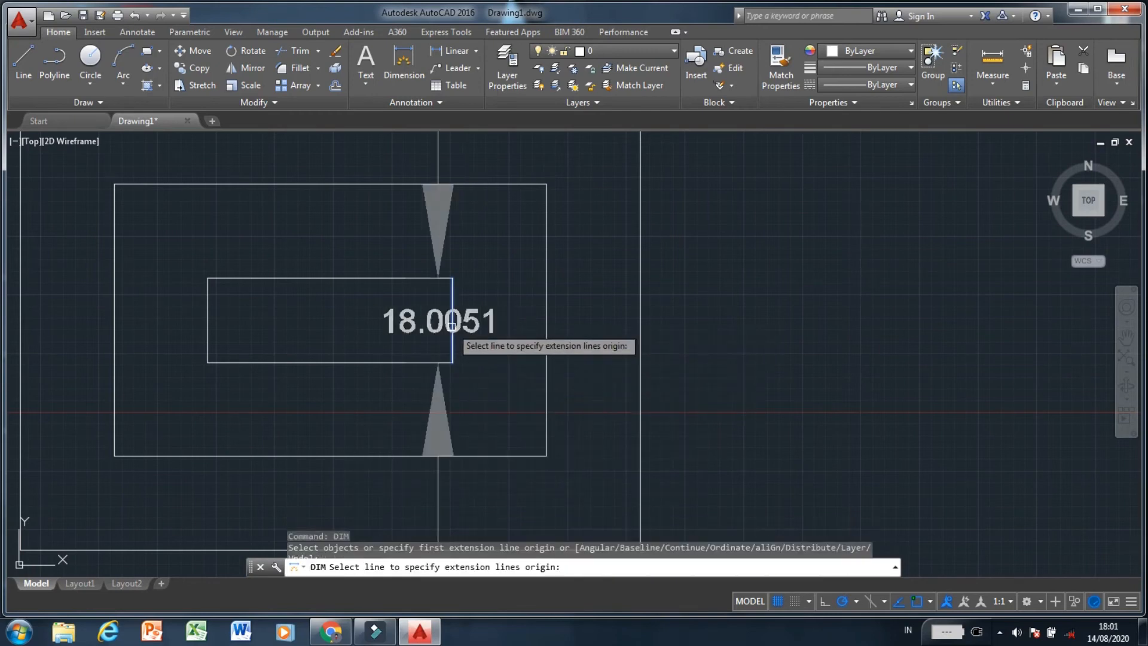
pyautogui.click(641, 328)
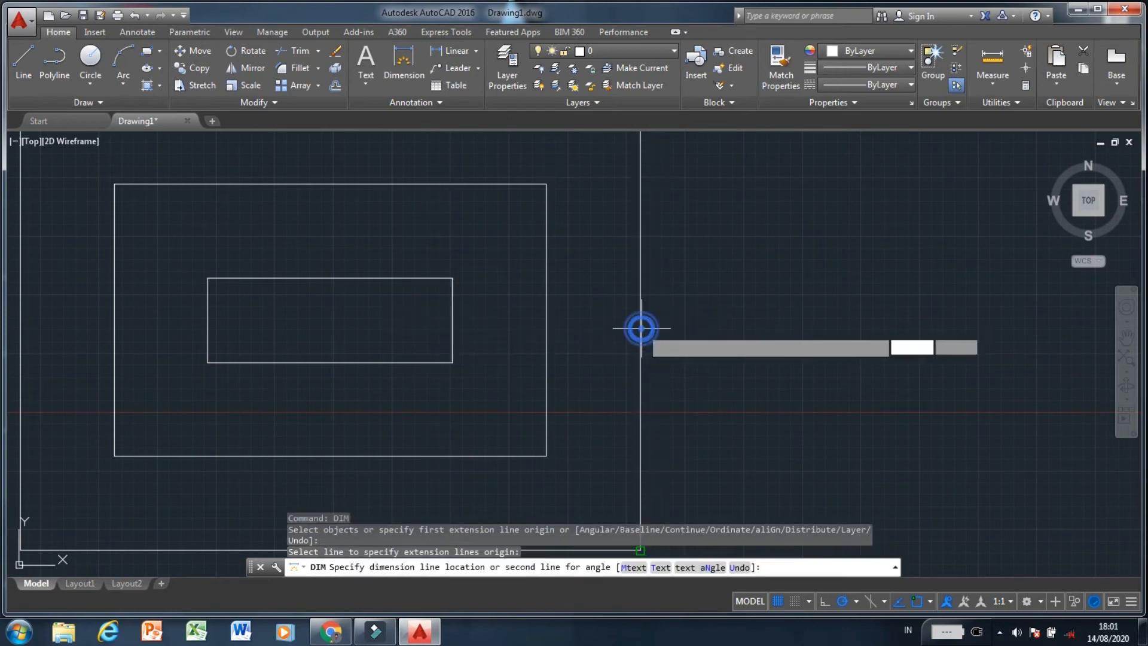
pyautogui.click(702, 329)
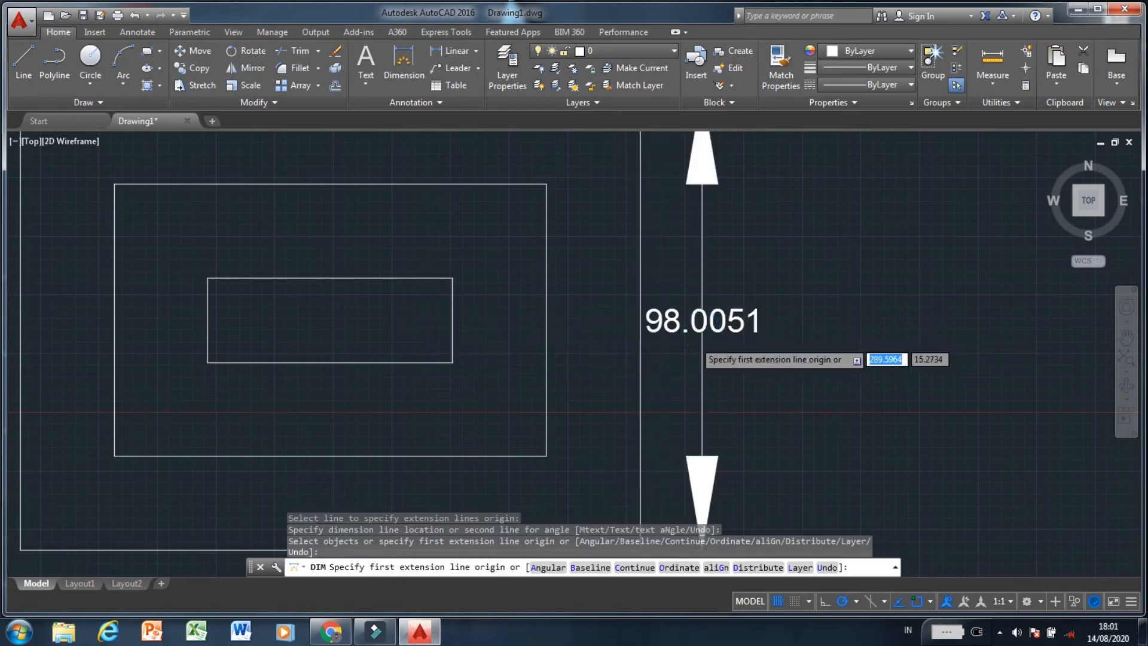
# Dimension the outermost rectangle's top edge, placing the dimension above the rectangle.
pyautogui.scroll(-5, 675, 345)
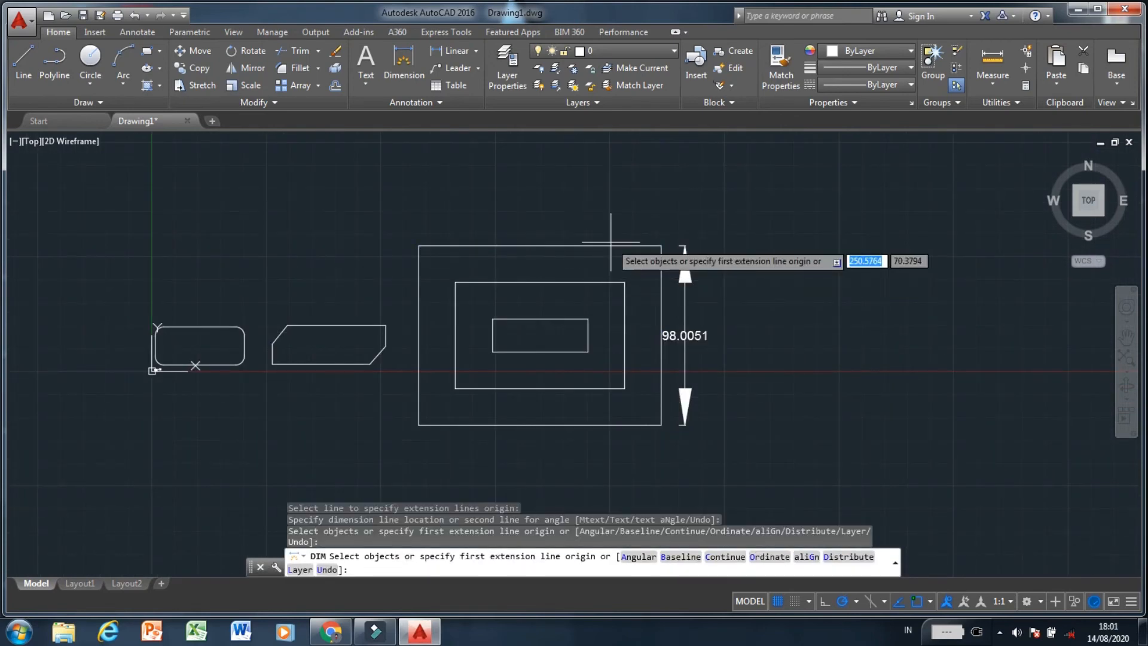
pyautogui.click(590, 246)
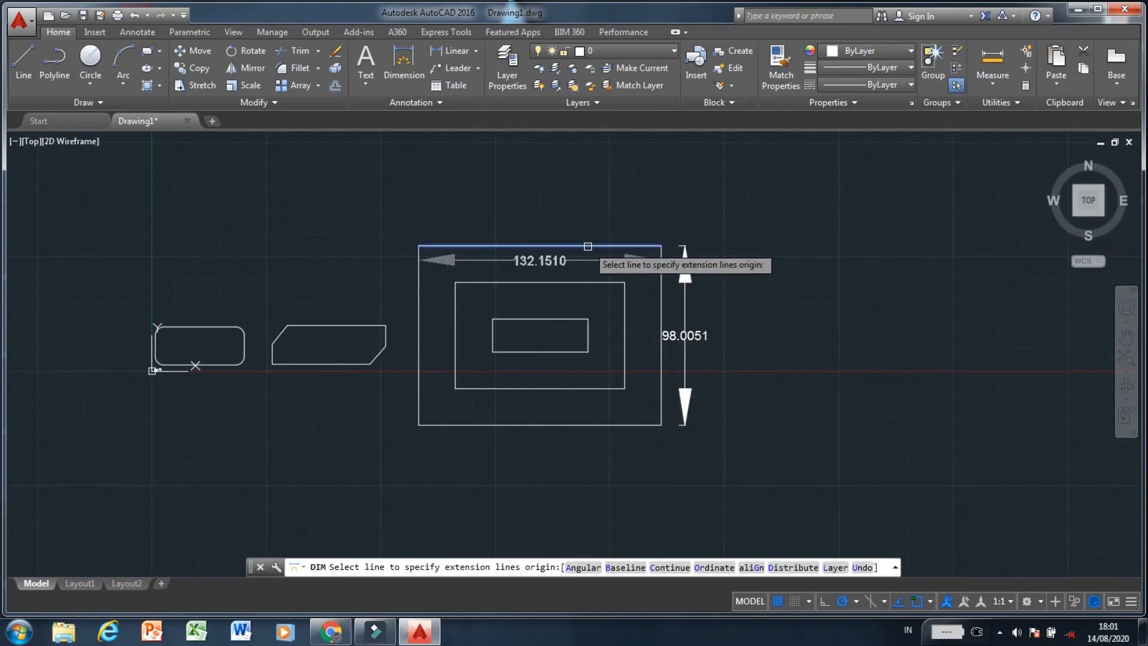
pyautogui.click(589, 227)
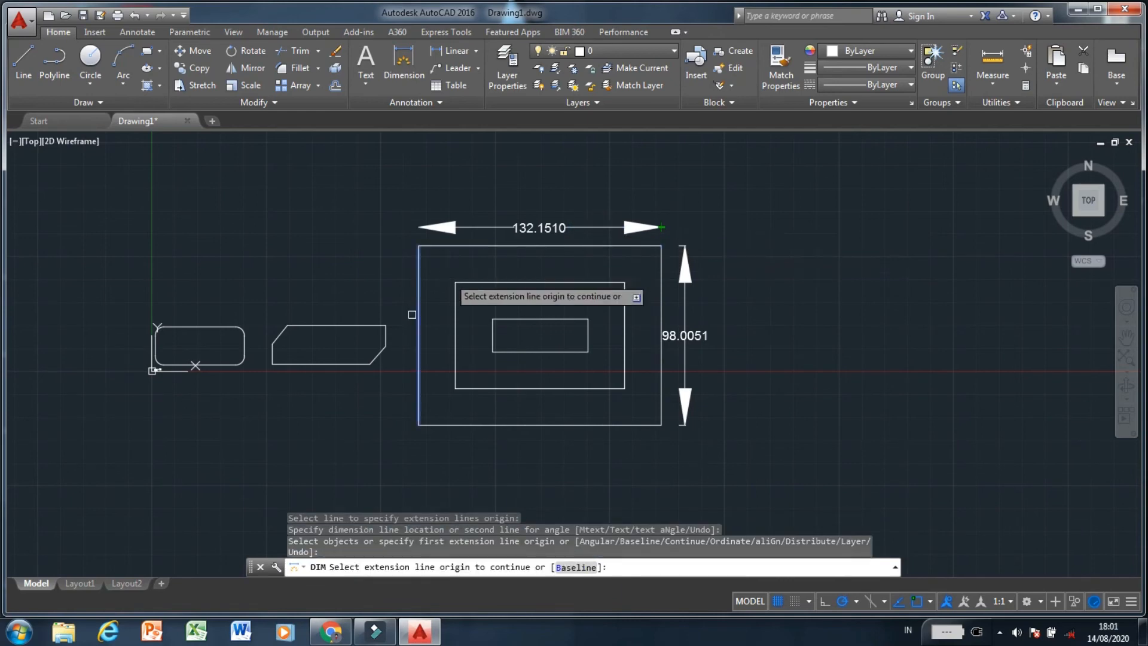
# Add a radius dimension to the filleted rectangle's upper-right corner arc, placing its text up and to the right.
pyautogui.scroll(2, 258, 327)
pyautogui.scroll(4, 258, 327)
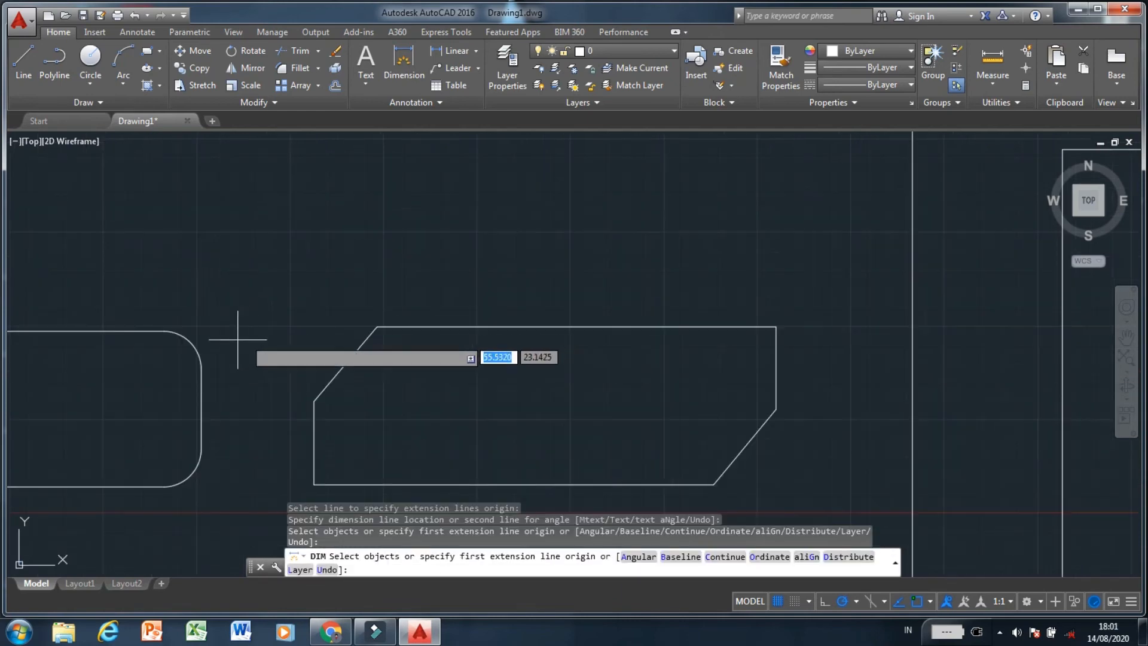
pyautogui.click(163, 368)
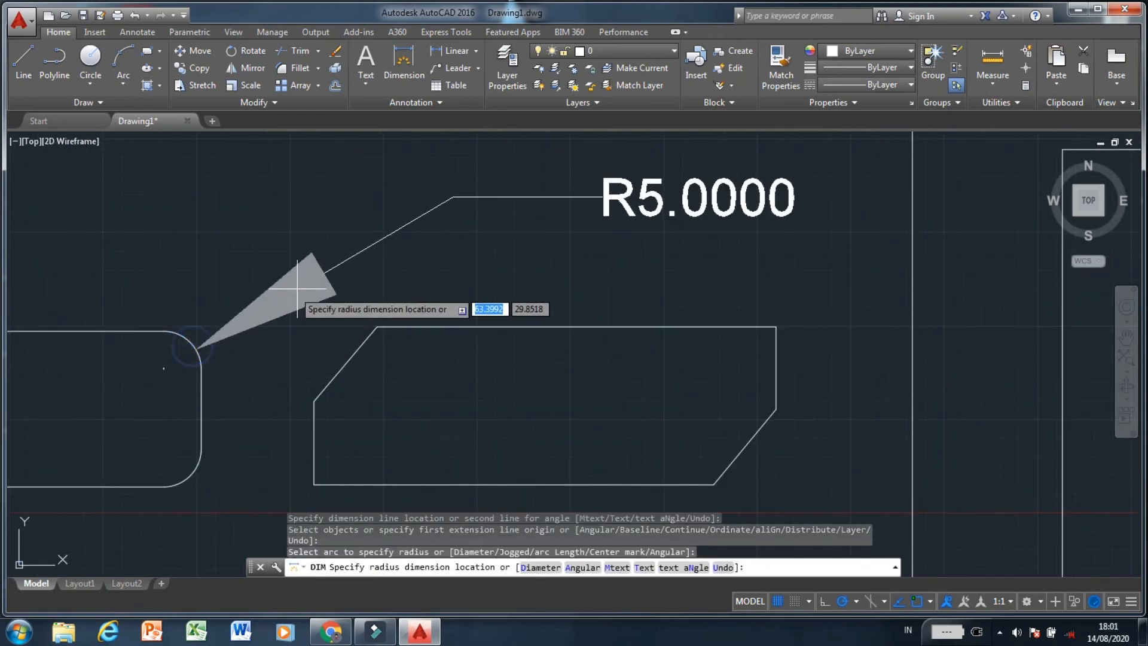
pyautogui.click(443, 179)
# Add a radius dimension to the filleted rectangle's lower-right corner arc, placing it below the corner, and end the dimensioning.
pyautogui.scroll(-6, 349, 249)
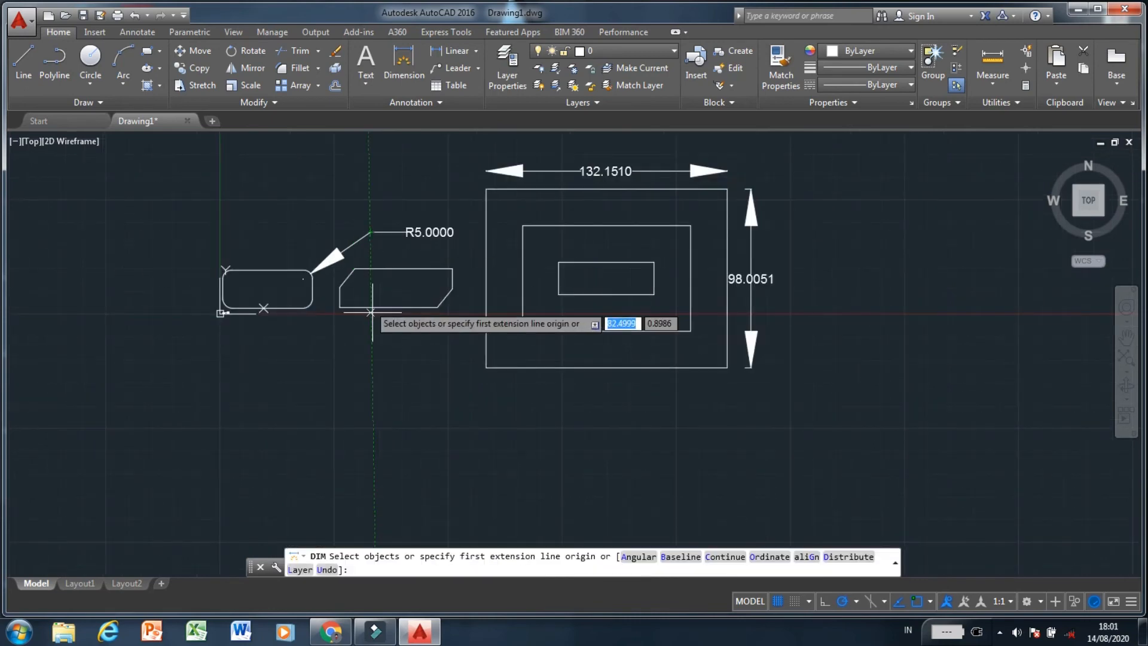
pyautogui.scroll(6, 374, 315)
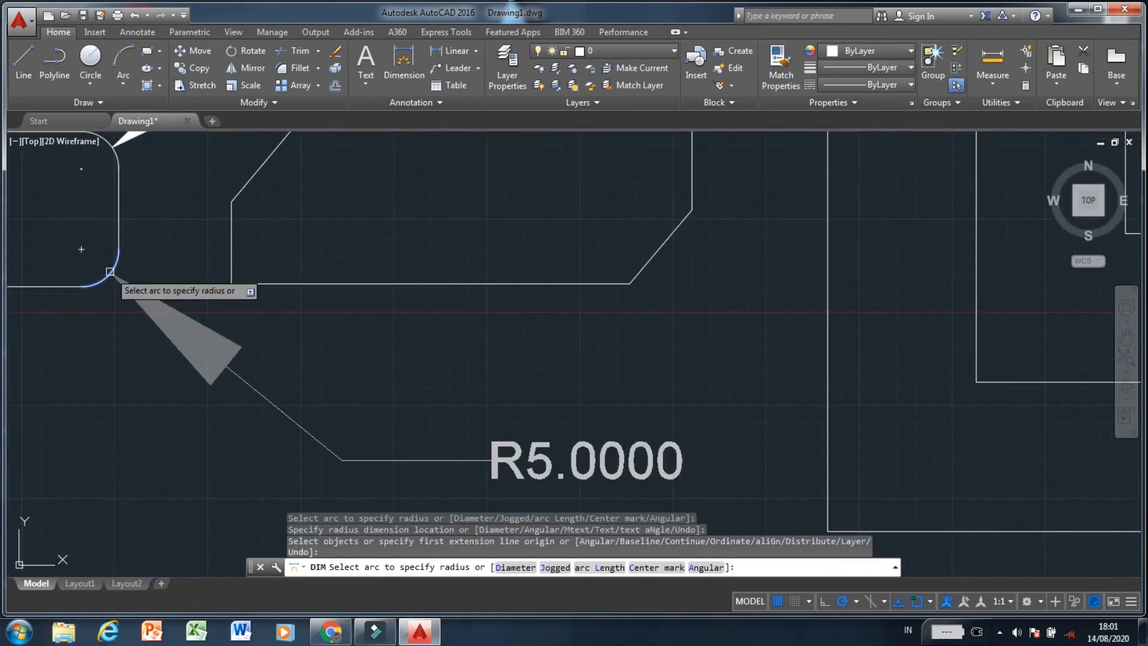
pyautogui.click(111, 270)
pyautogui.click(153, 318)
pyautogui.scroll(-6, 359, 296)
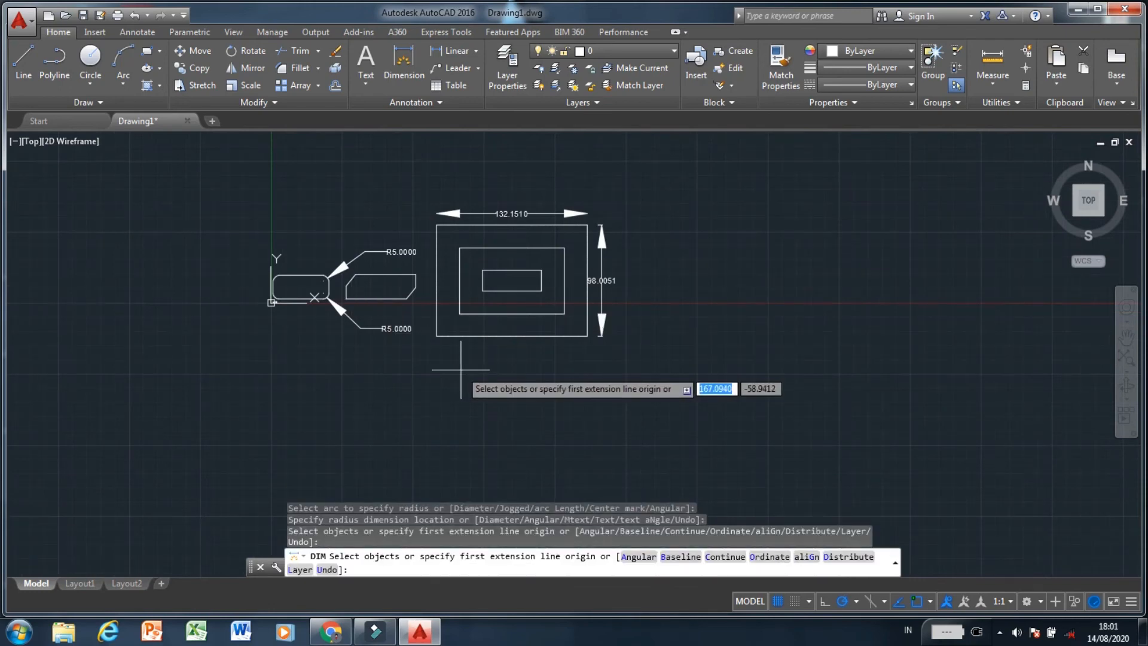
pyautogui.press('Return')
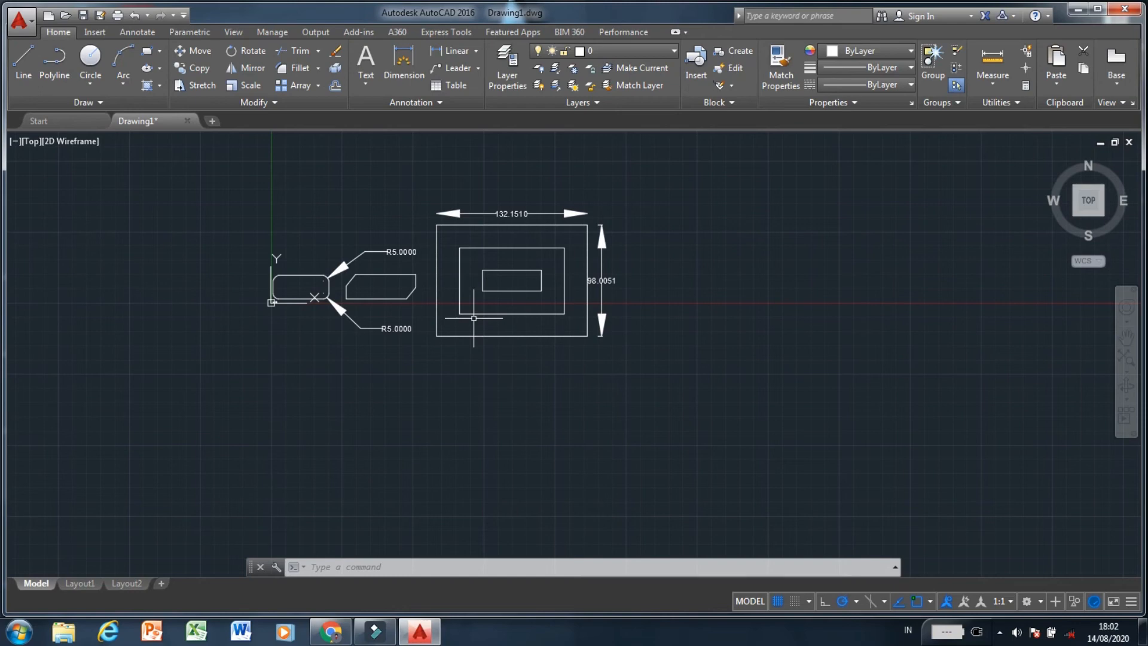
# Set the dimension text height variable DIMTXT to 2.
pyautogui.write('DIM')
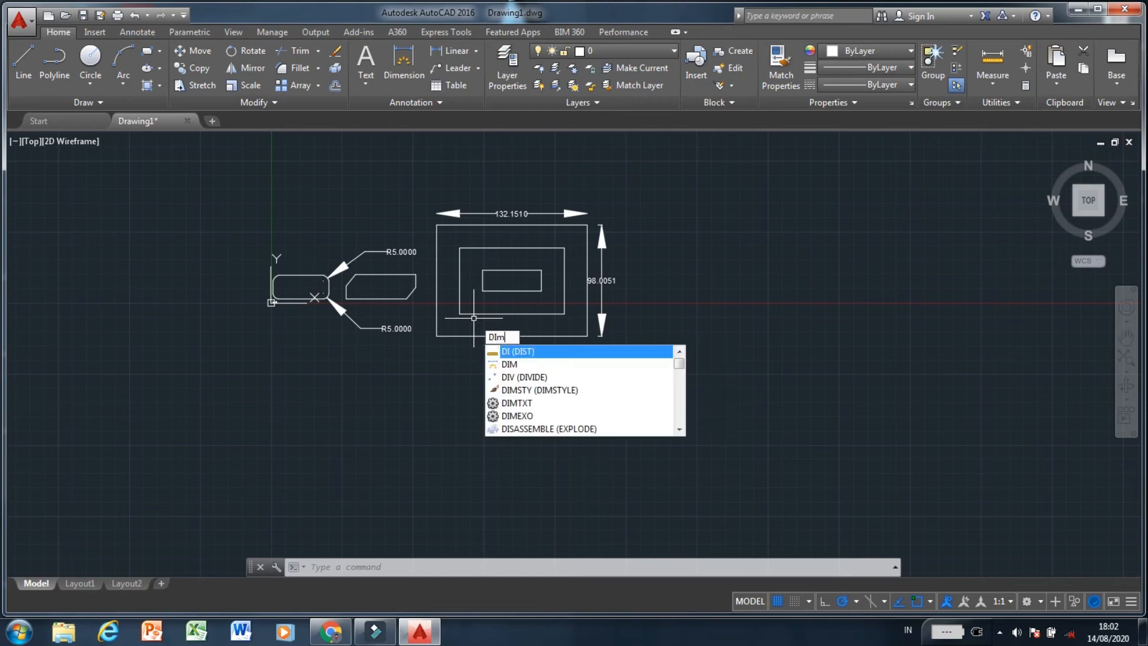
pyautogui.write('TXT')
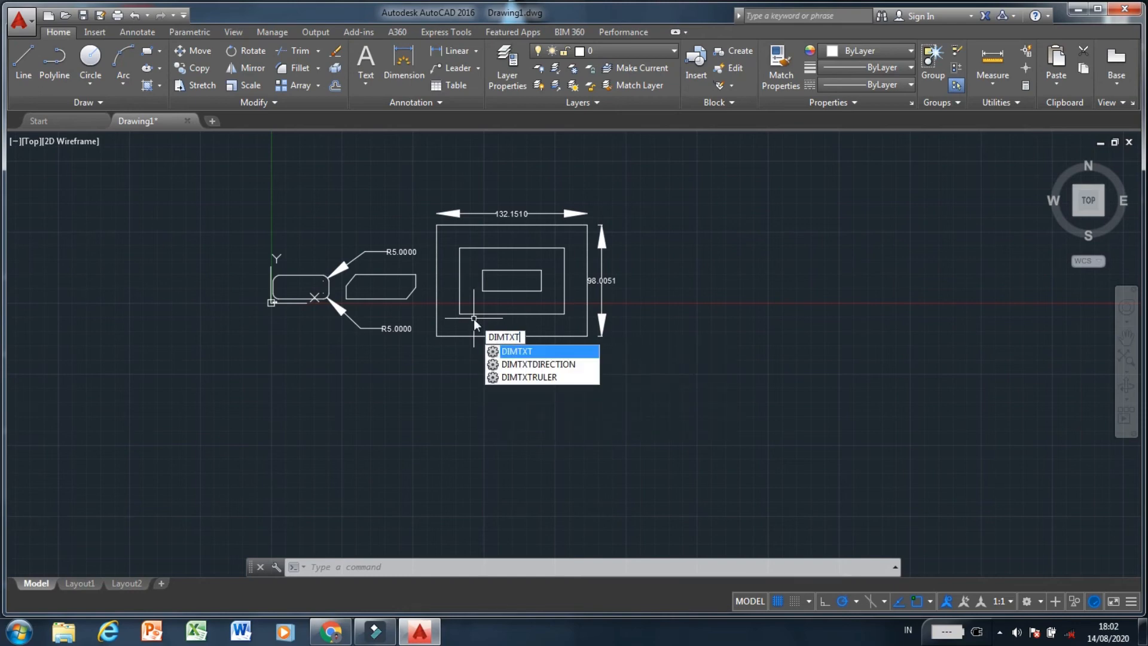
pyautogui.press('Return')
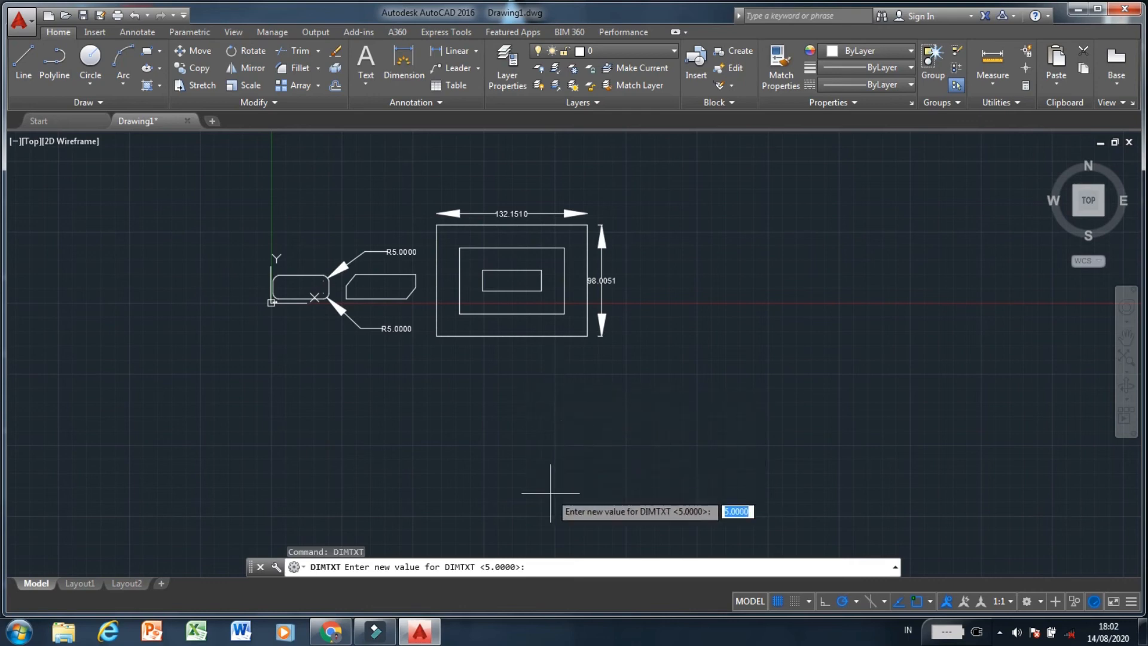
pyautogui.write('2')
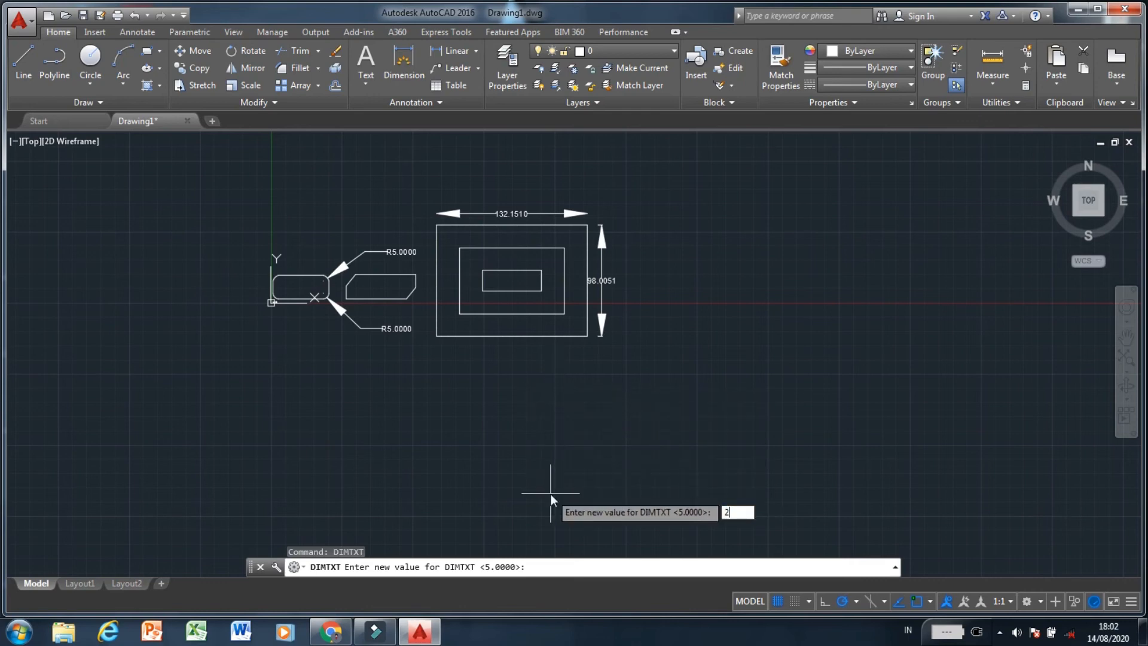
pyautogui.press('Return')
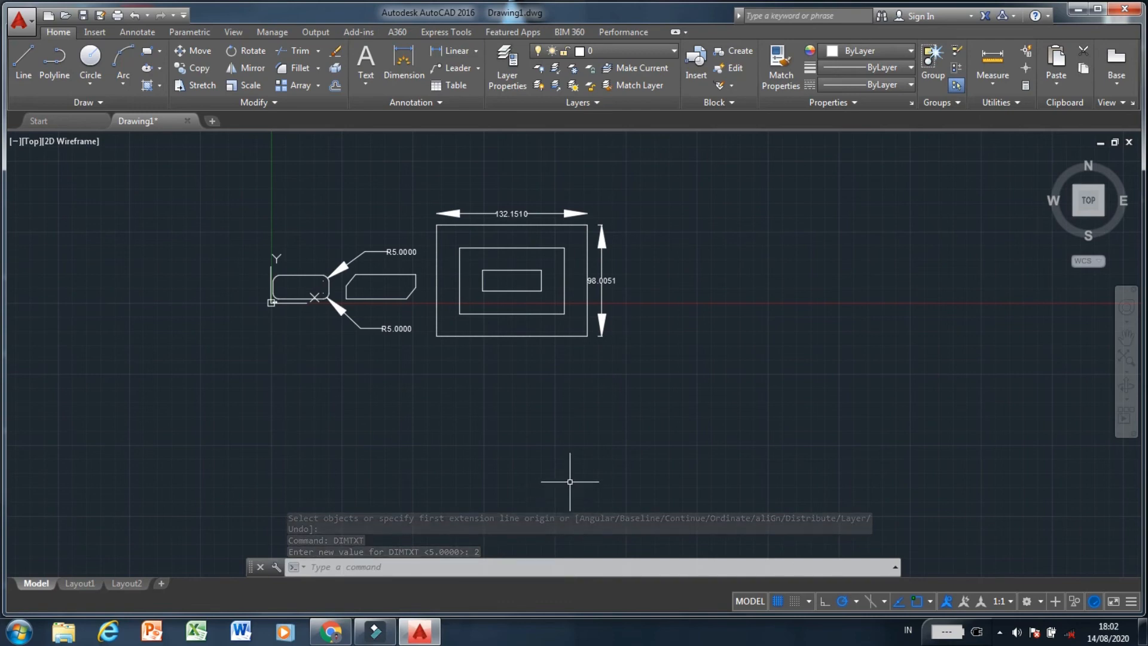
# Dimension the outermost rectangle's right edge again with the DIM command, placing it outside the existing vertical dimension, and end the command.
pyautogui.scroll(4, 569, 448)
pyautogui.scroll(-4, 569, 474)
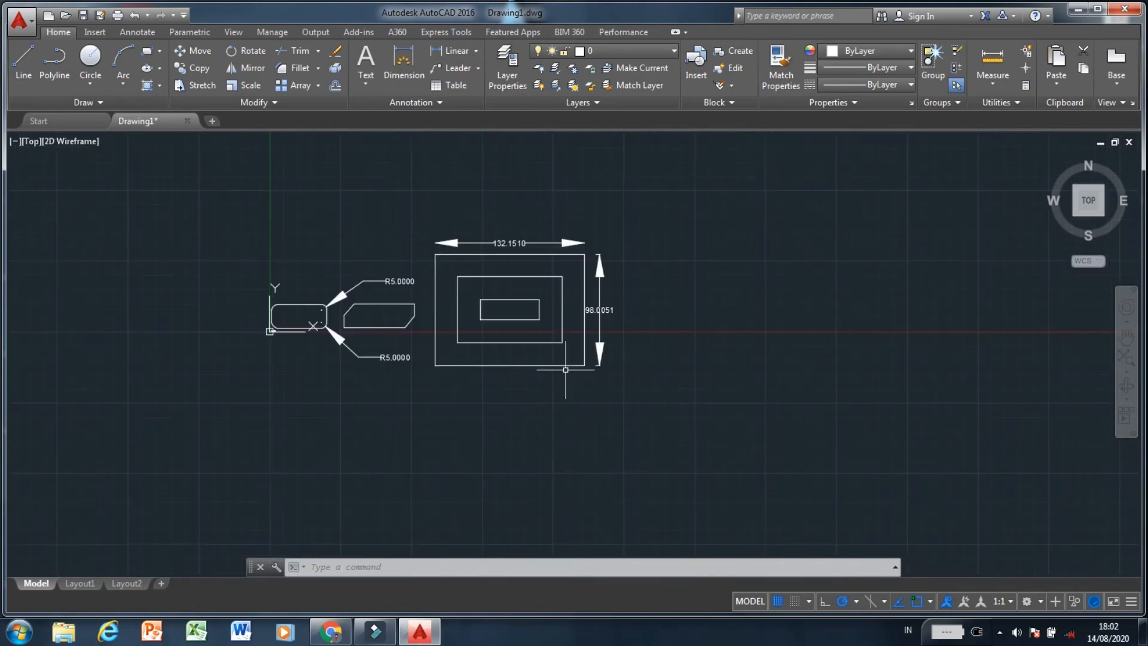
pyautogui.scroll(4, 545, 331)
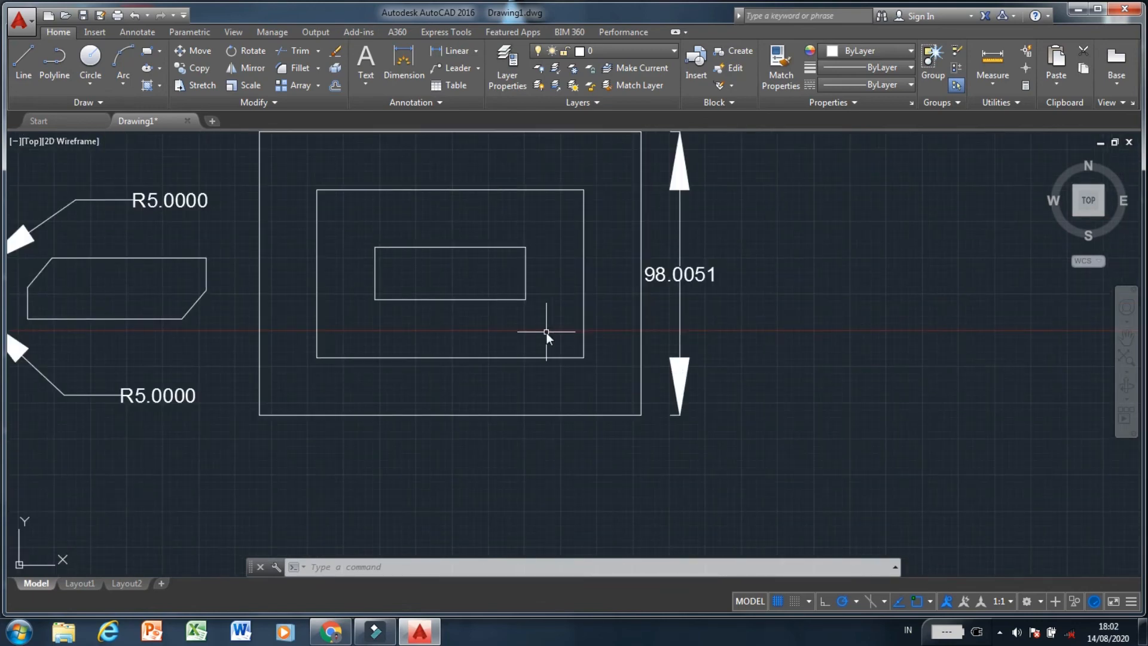
pyautogui.write('DIM')
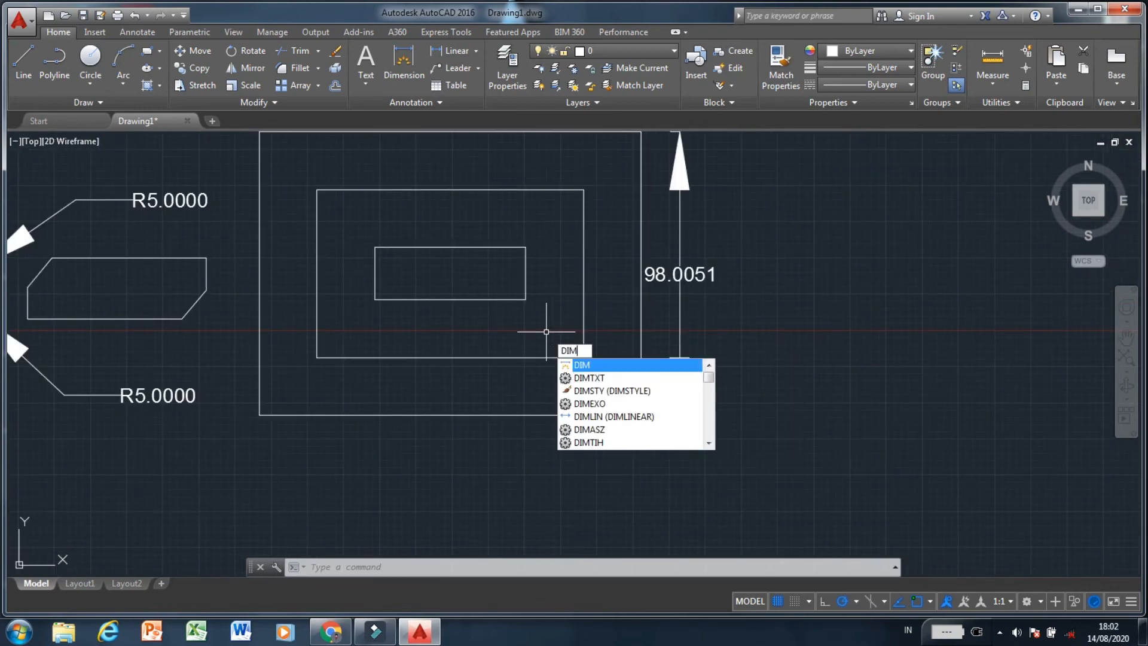
pyautogui.press('Return')
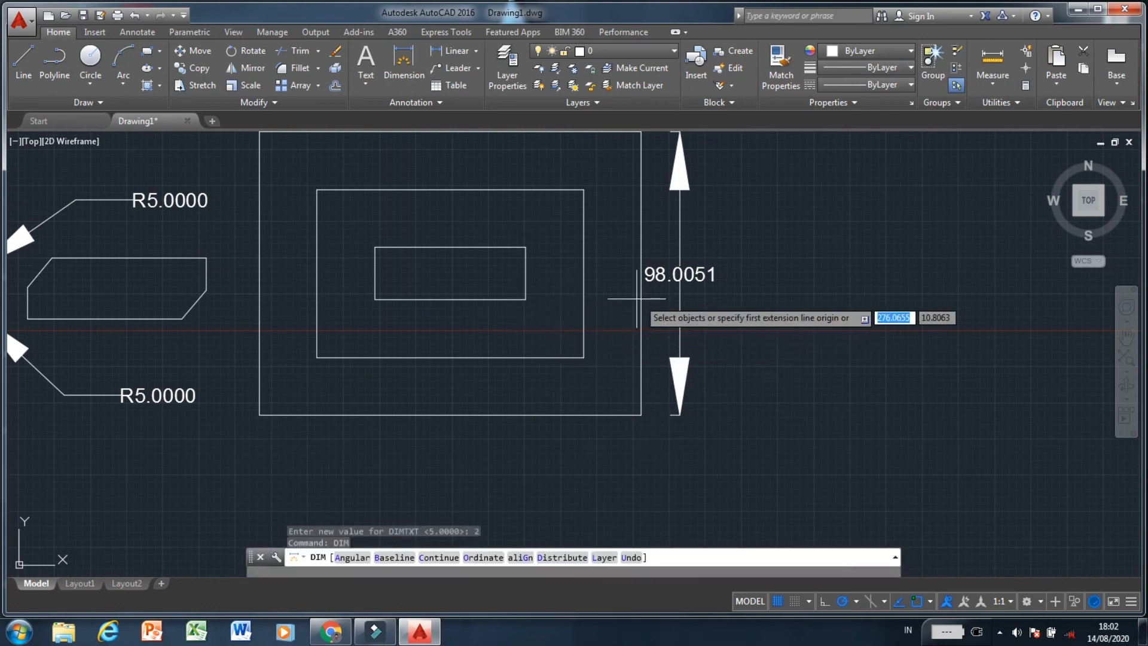
pyautogui.press('Return')
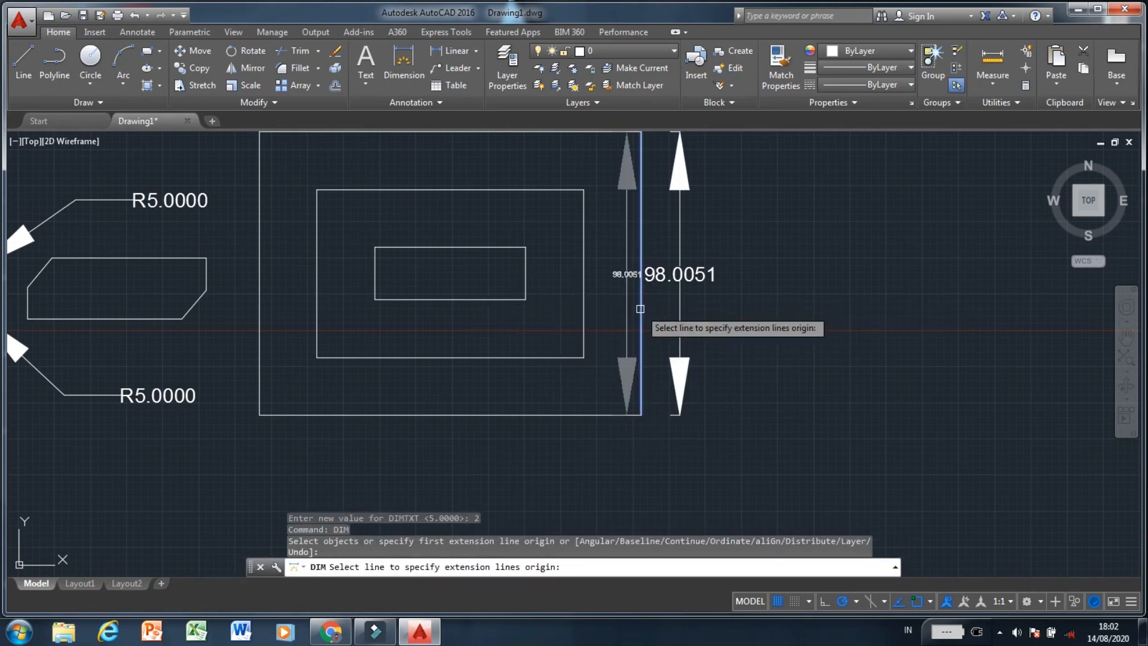
pyautogui.click(641, 308)
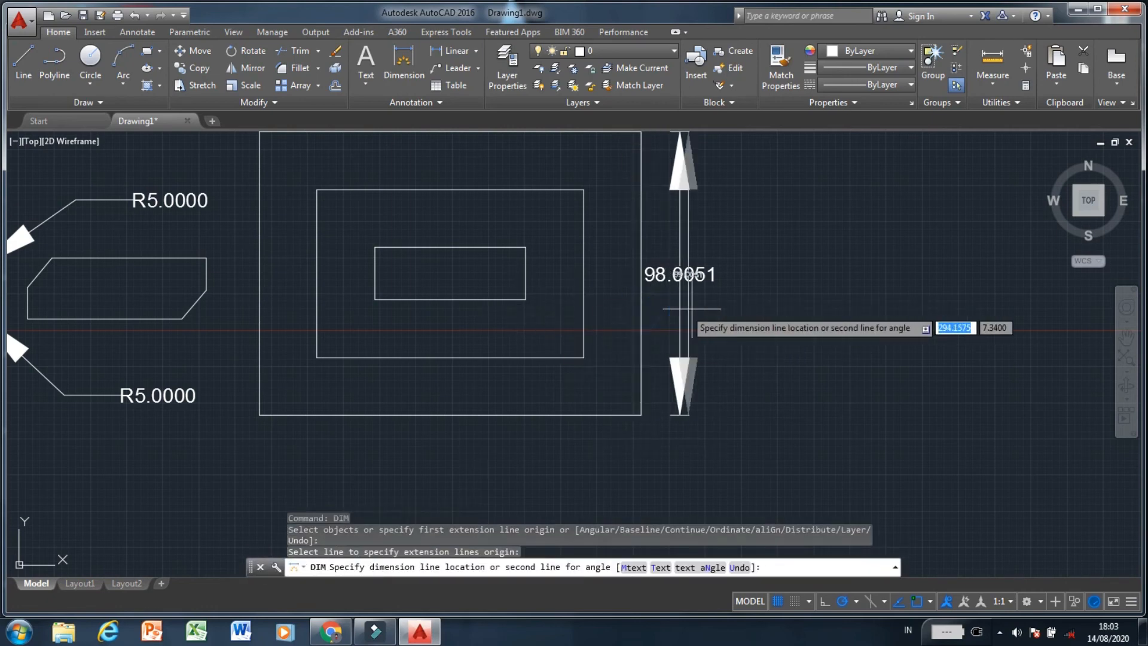
pyautogui.click(764, 316)
pyautogui.scroll(4, 804, 239)
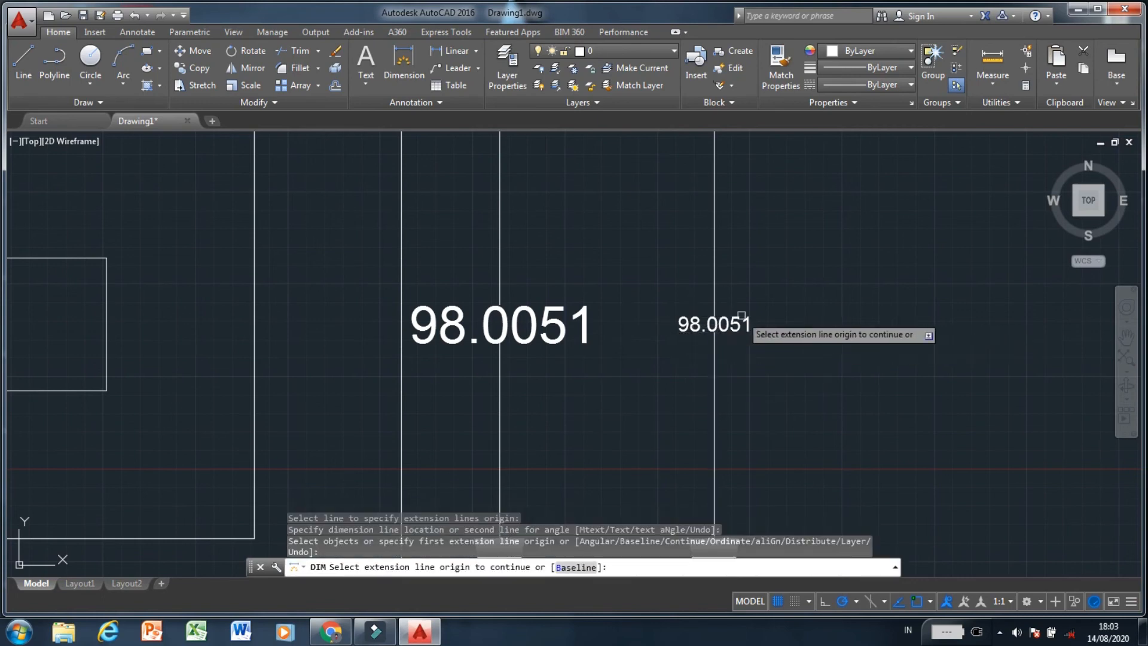
pyautogui.scroll(-5, 743, 329)
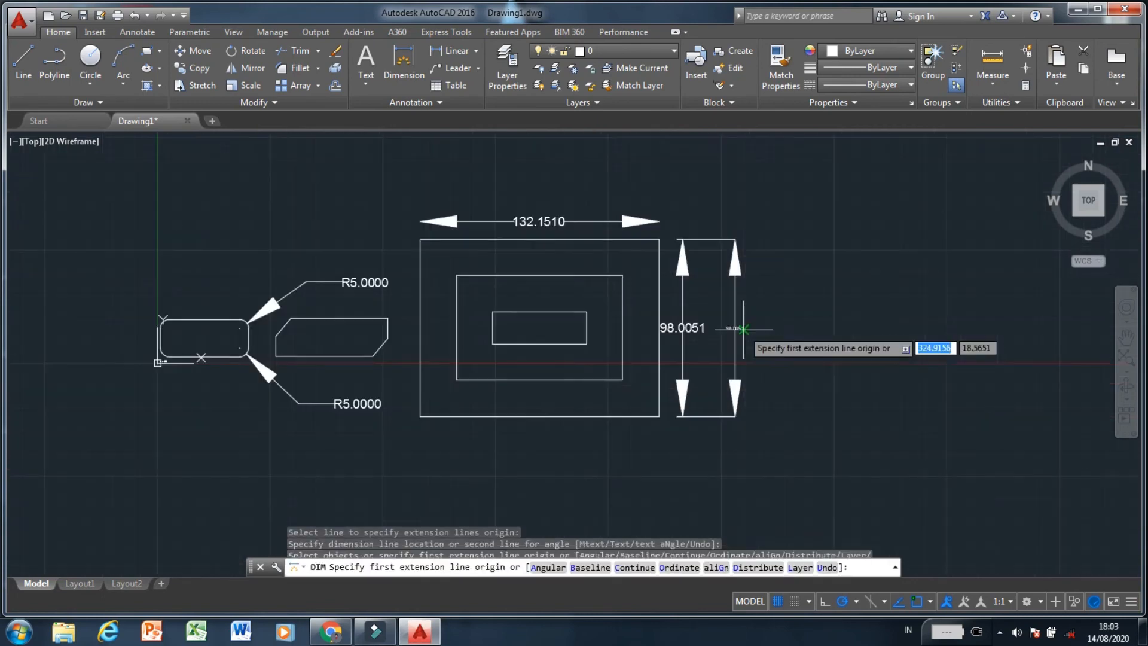
pyautogui.press('Escape')
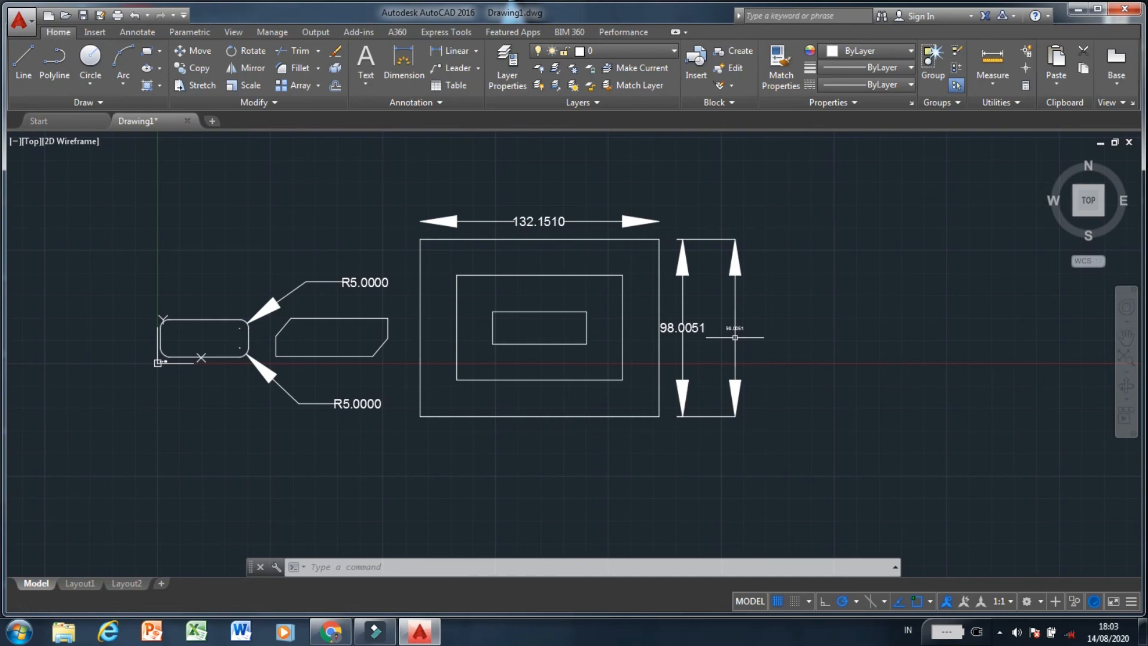
# Set the dimension arrow size variable DIMASZ to 10, dismissing the Windows color scheme message without changing the scheme.
pyautogui.write('DIM')
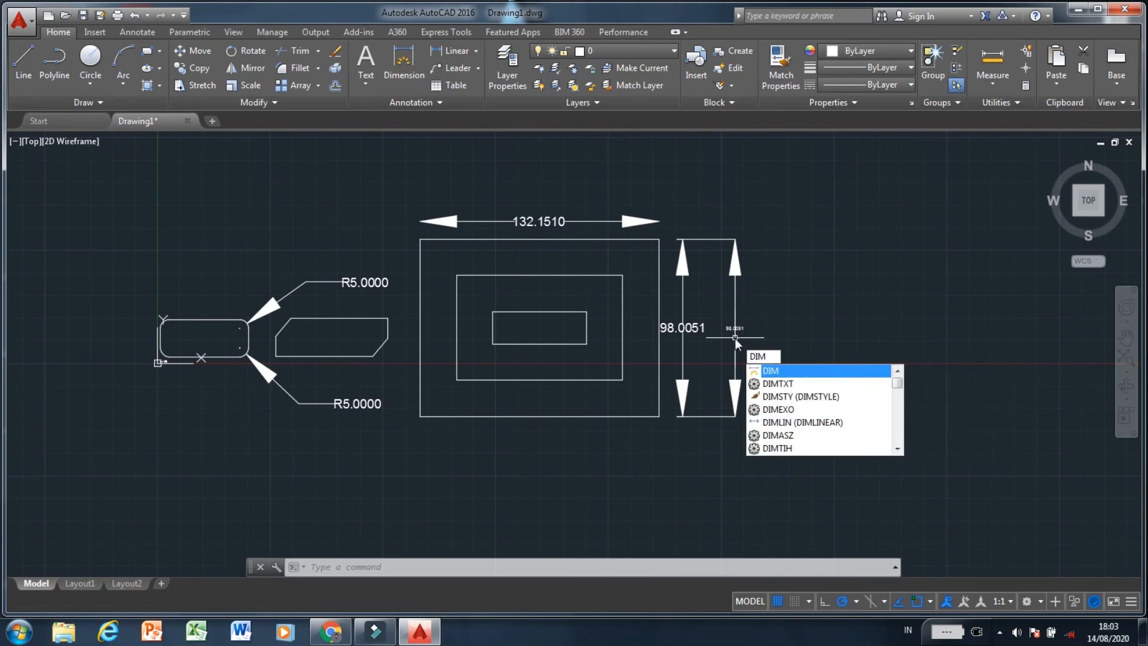
pyautogui.write('ASz')
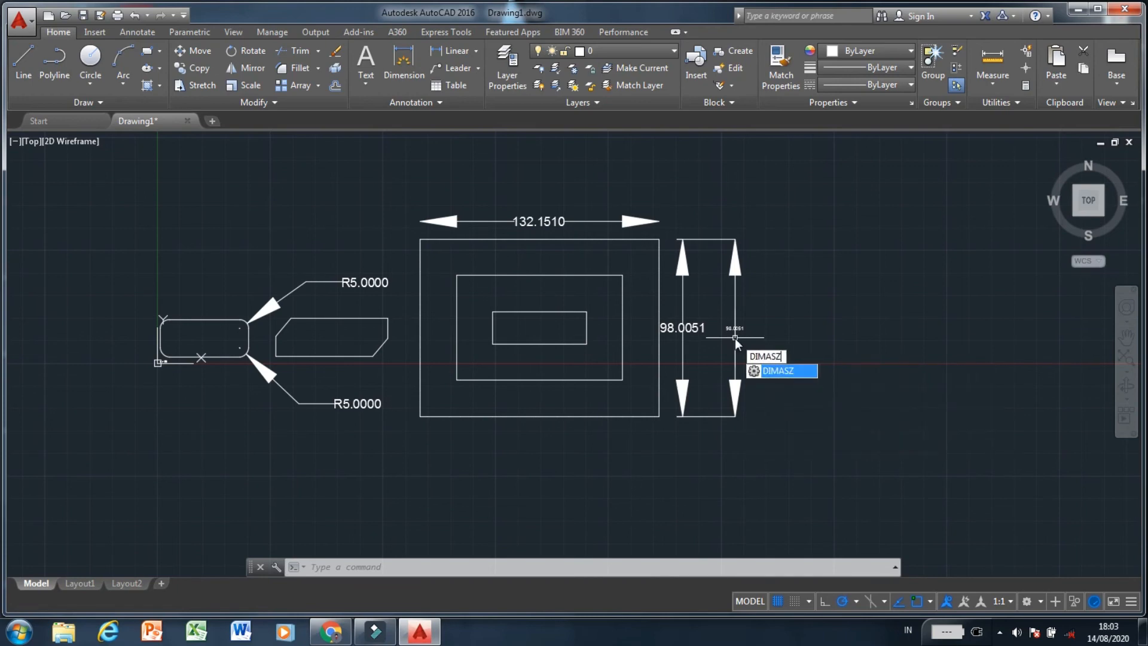
pyautogui.press('Return')
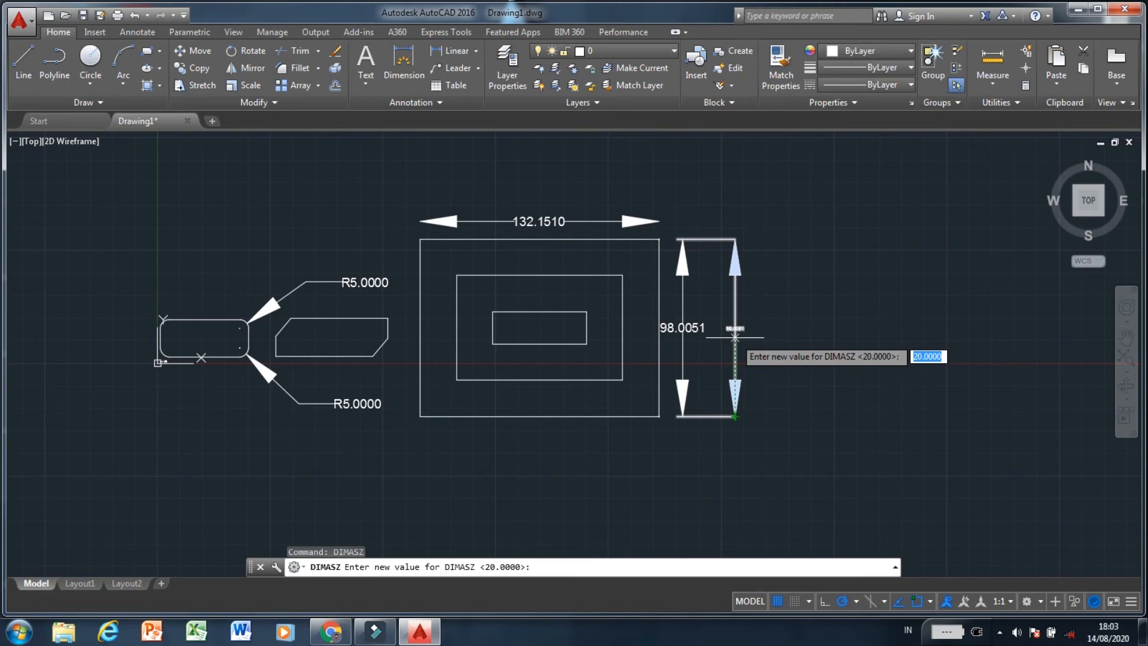
pyautogui.write('10')
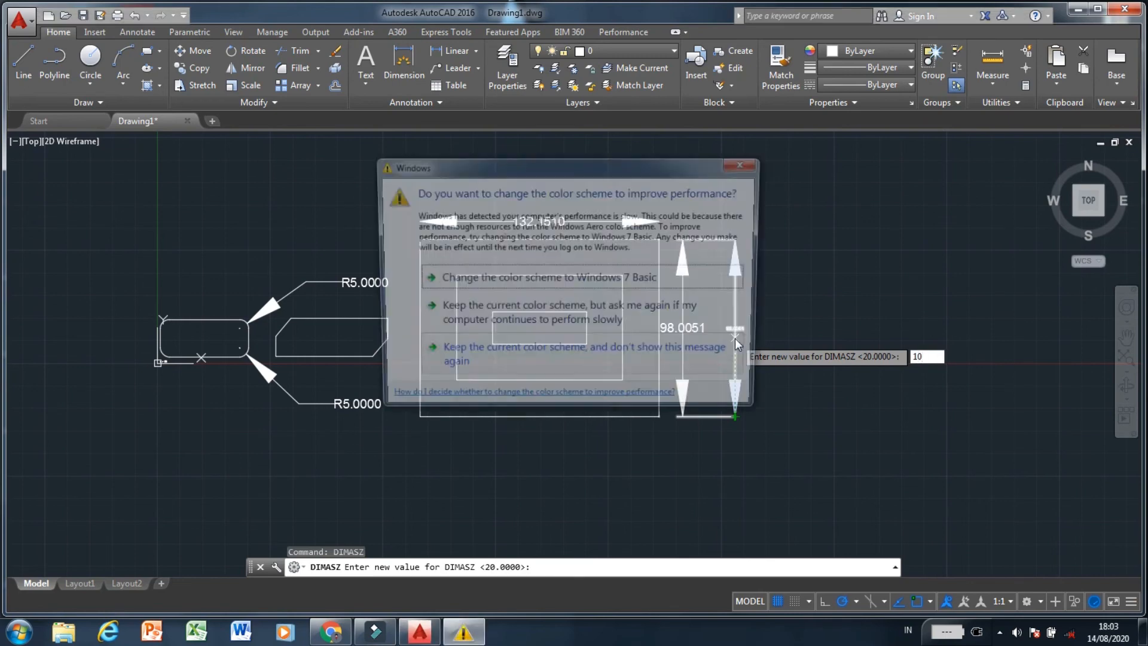
pyautogui.click(748, 163)
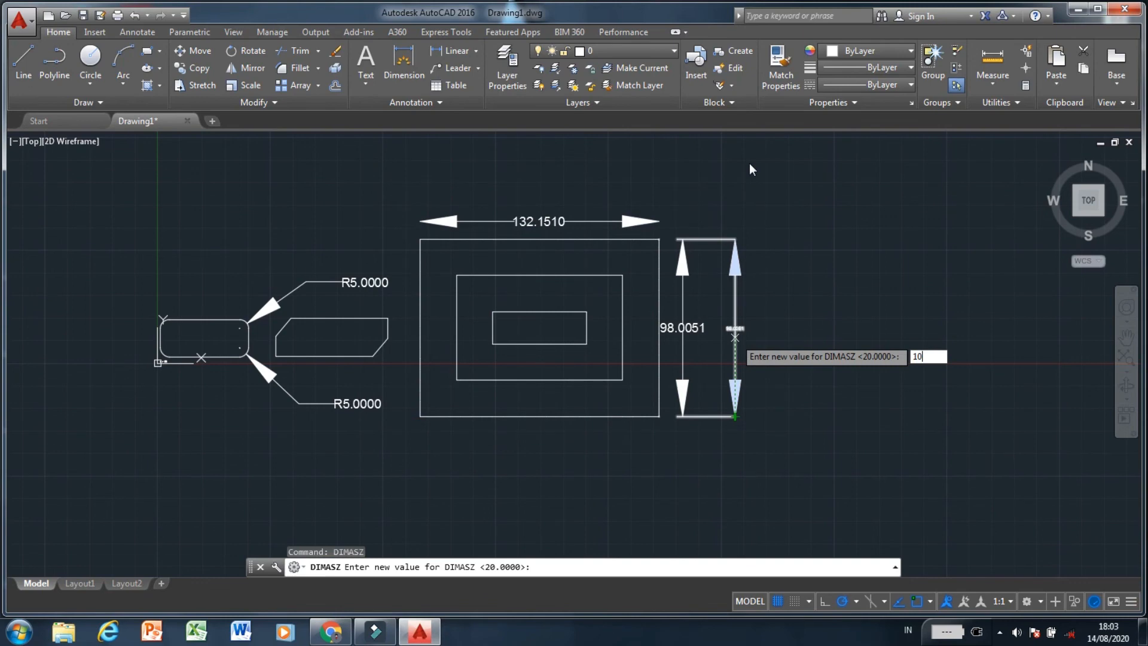
pyautogui.press('BackSpace')
pyautogui.press('BackSpace')
pyautogui.write('10')
pyautogui.press('Return')
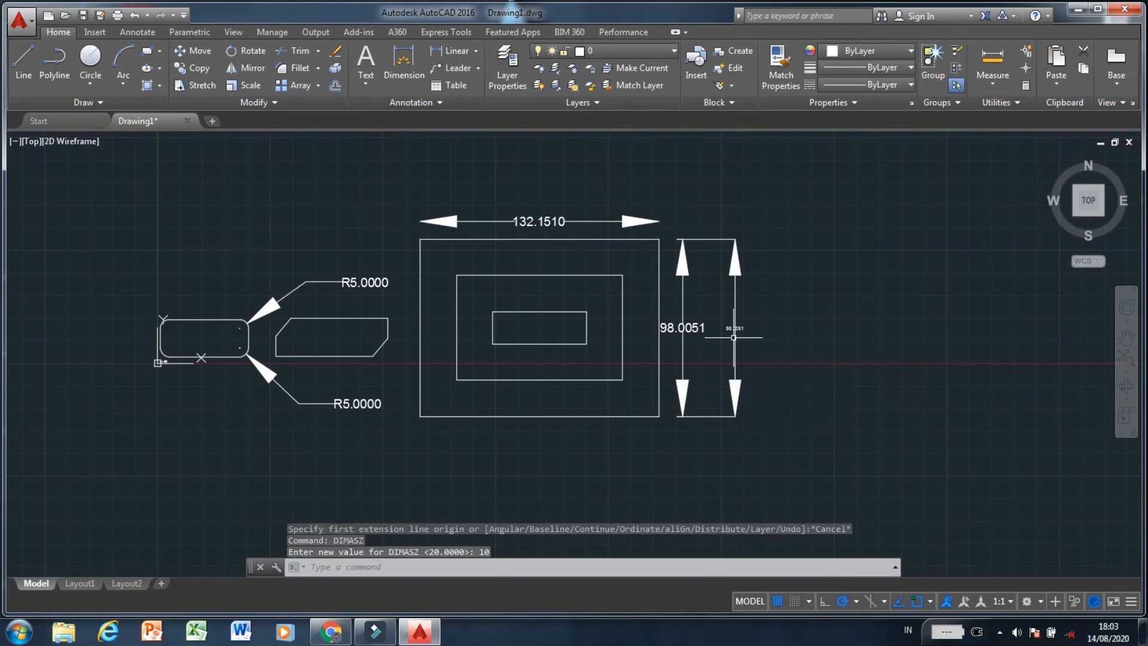
# Dimension the outermost rectangle's top edge again with the DIM command, placing it above the existing horizontal dimension, and end the command.
pyautogui.scroll(5, 731, 337)
pyautogui.scroll(-6, 520, 425)
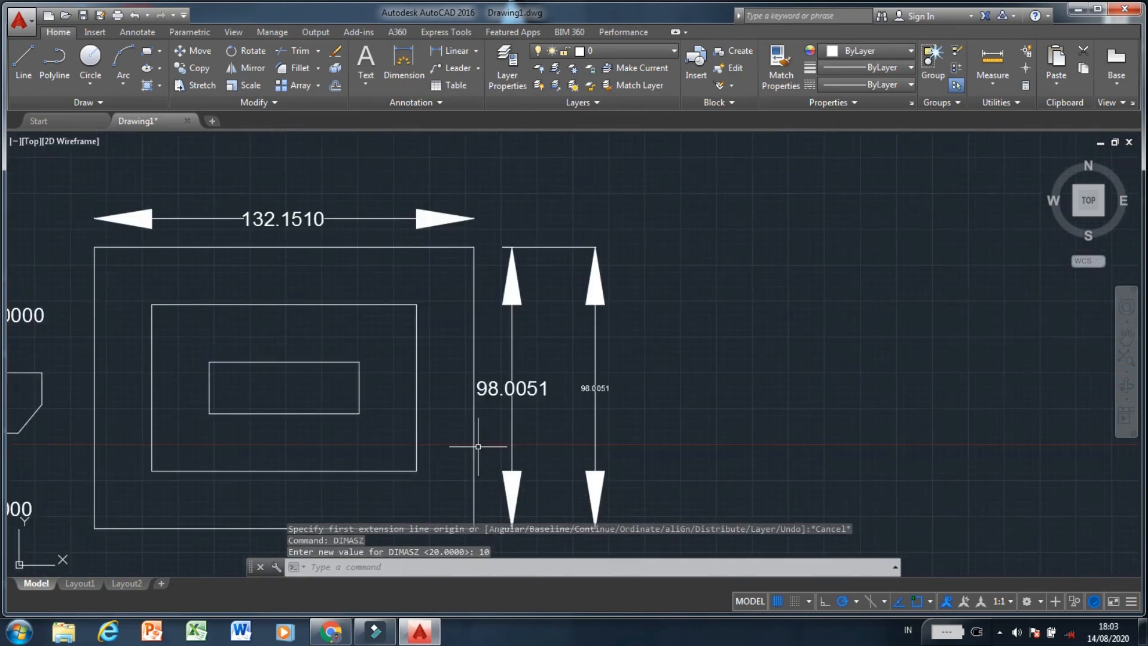
pyautogui.write('DIM')
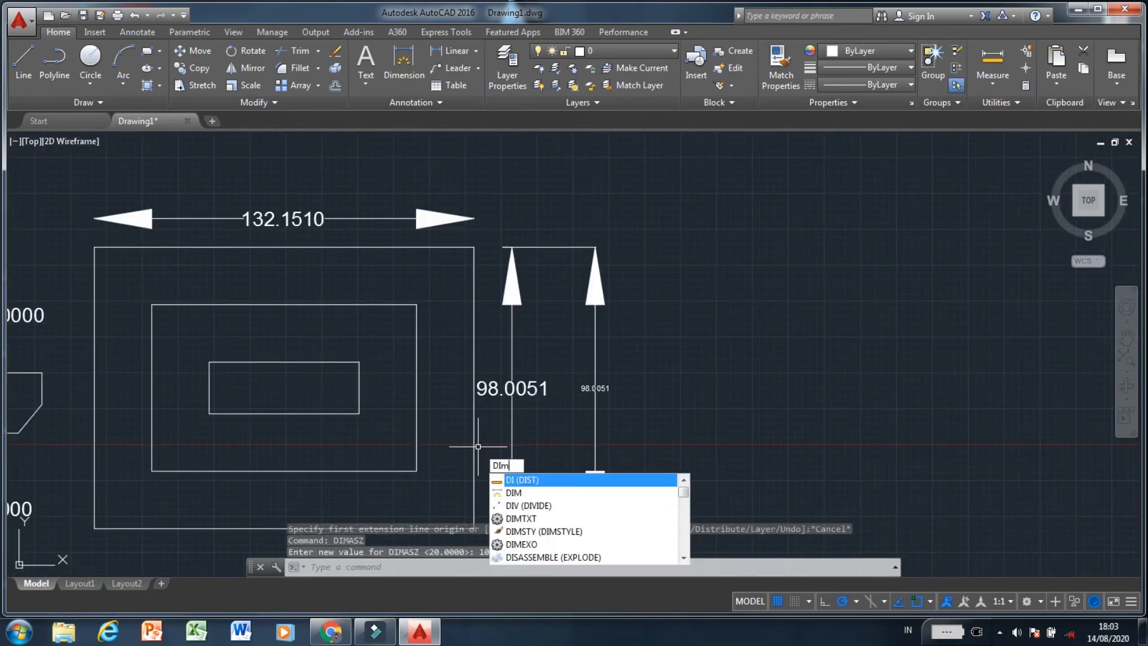
pyautogui.press('Return')
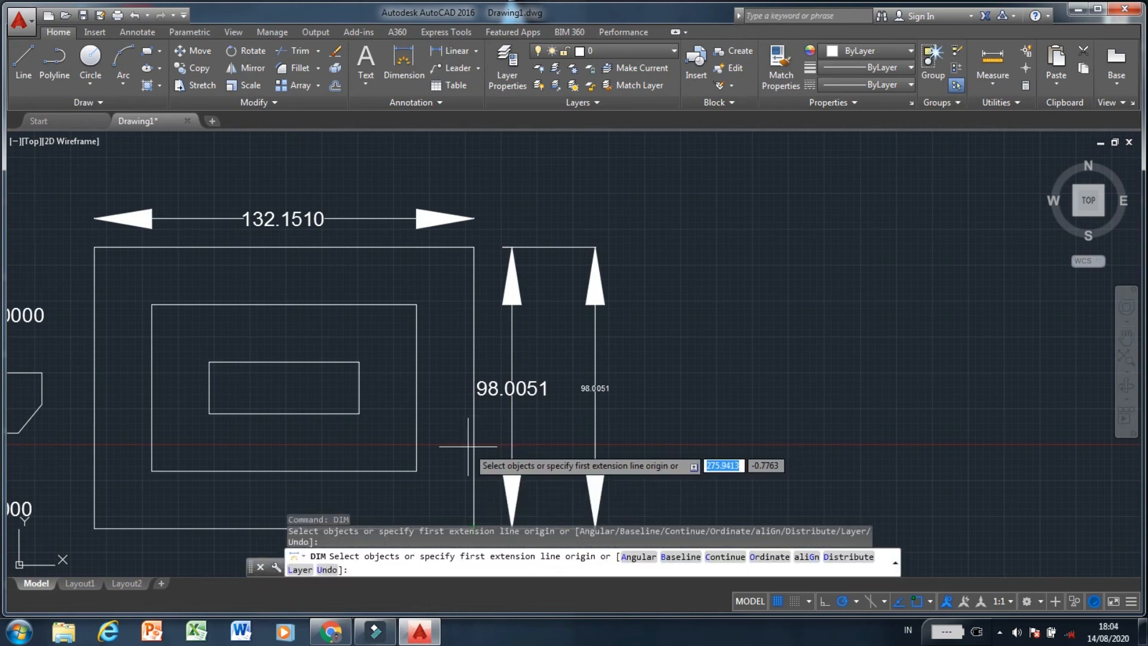
pyautogui.press('Return')
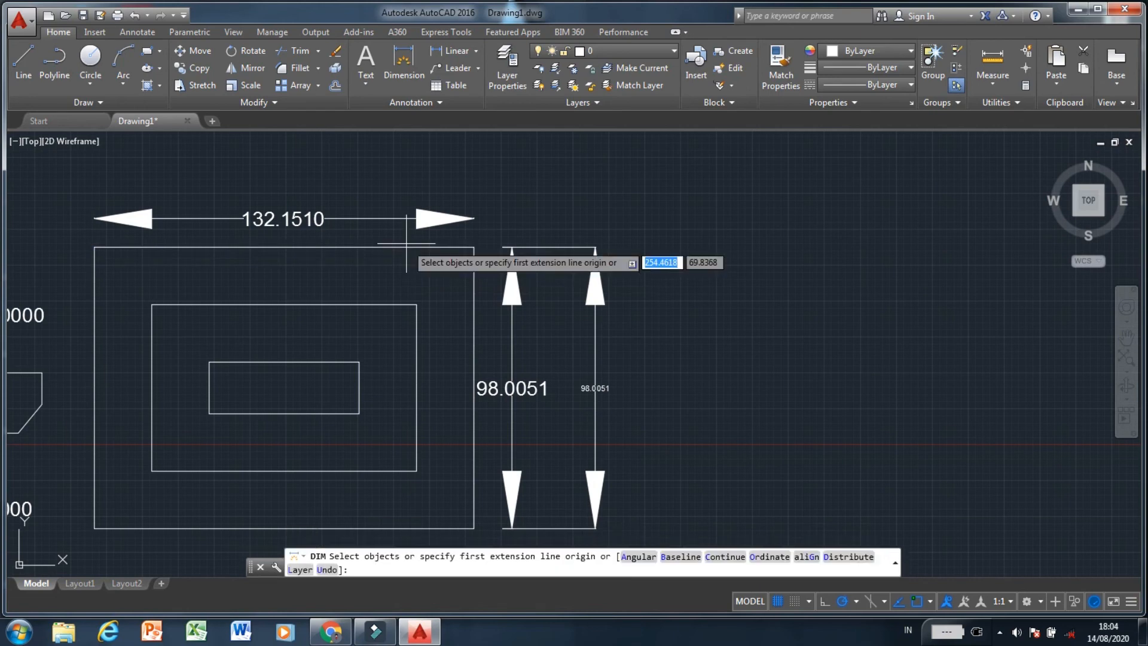
pyautogui.click(409, 247)
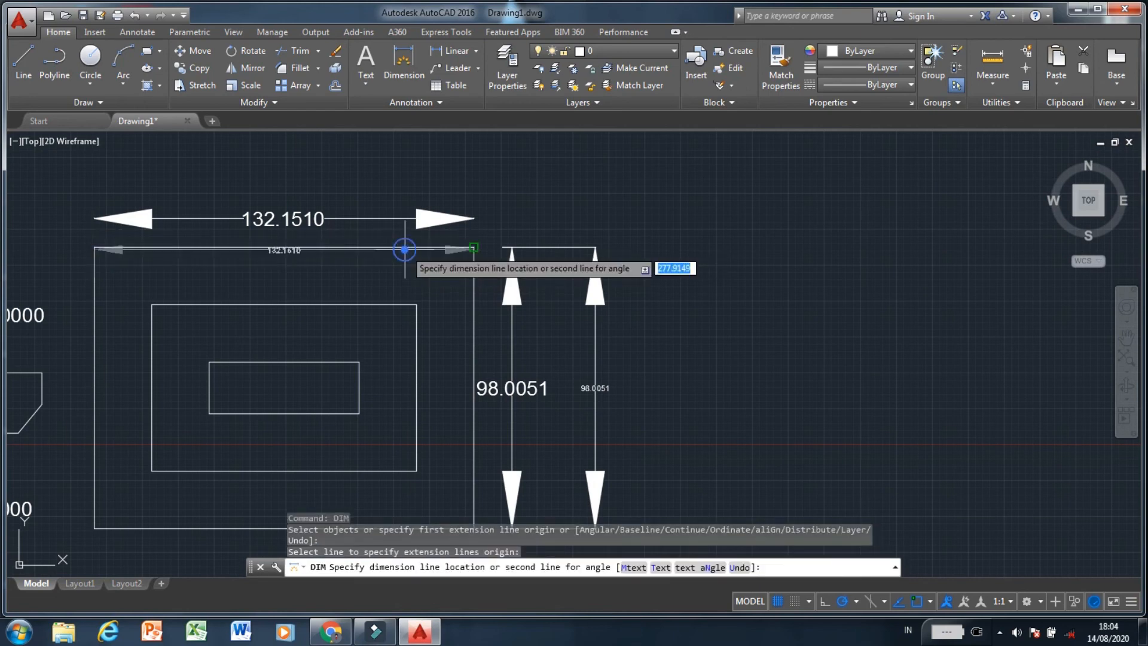
pyautogui.click(405, 195)
pyautogui.scroll(3, 455, 223)
pyautogui.press('Escape')
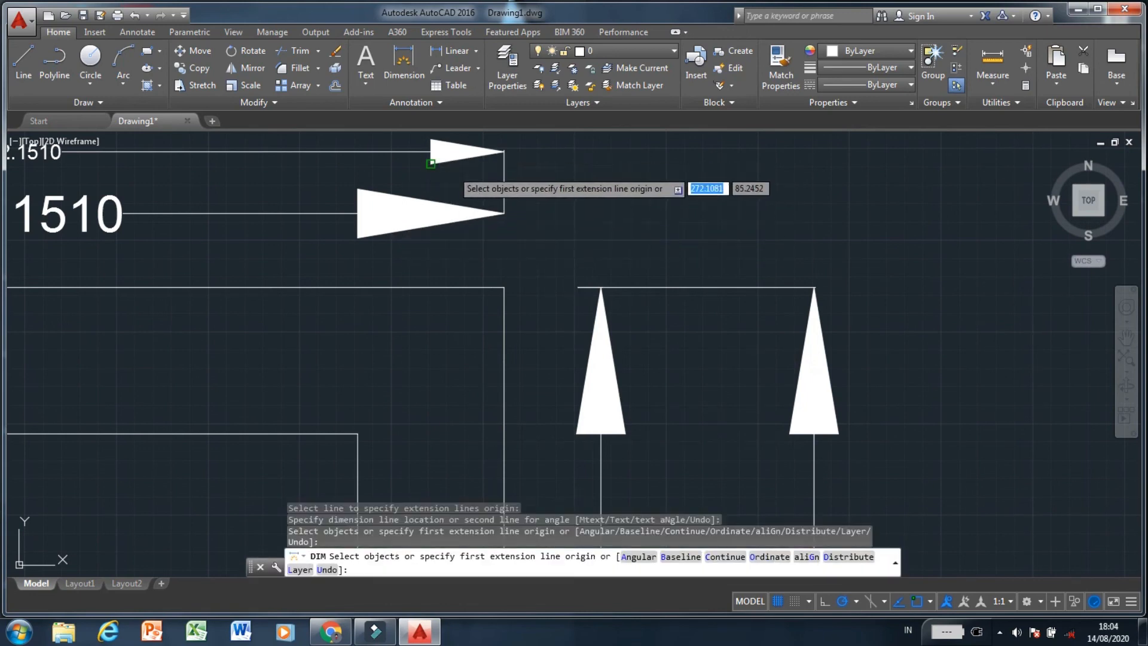
pyautogui.press('Escape')
pyautogui.scroll(-4, 479, 399)
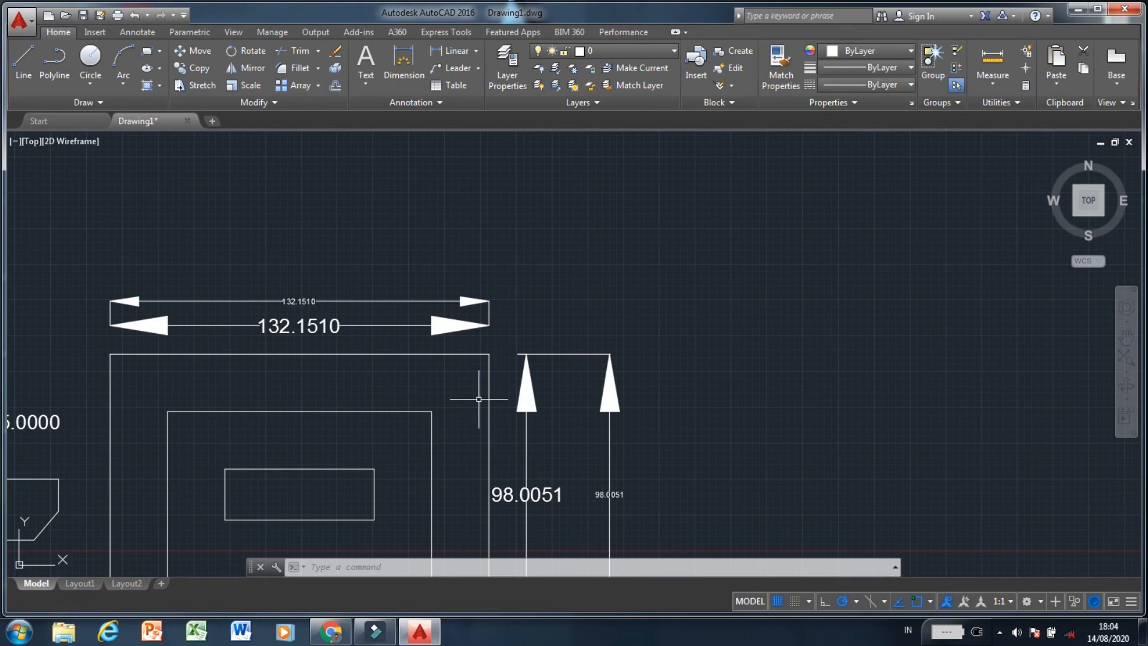
# Set the extension line offset variable DIMEXO to 20.
pyautogui.write('D')
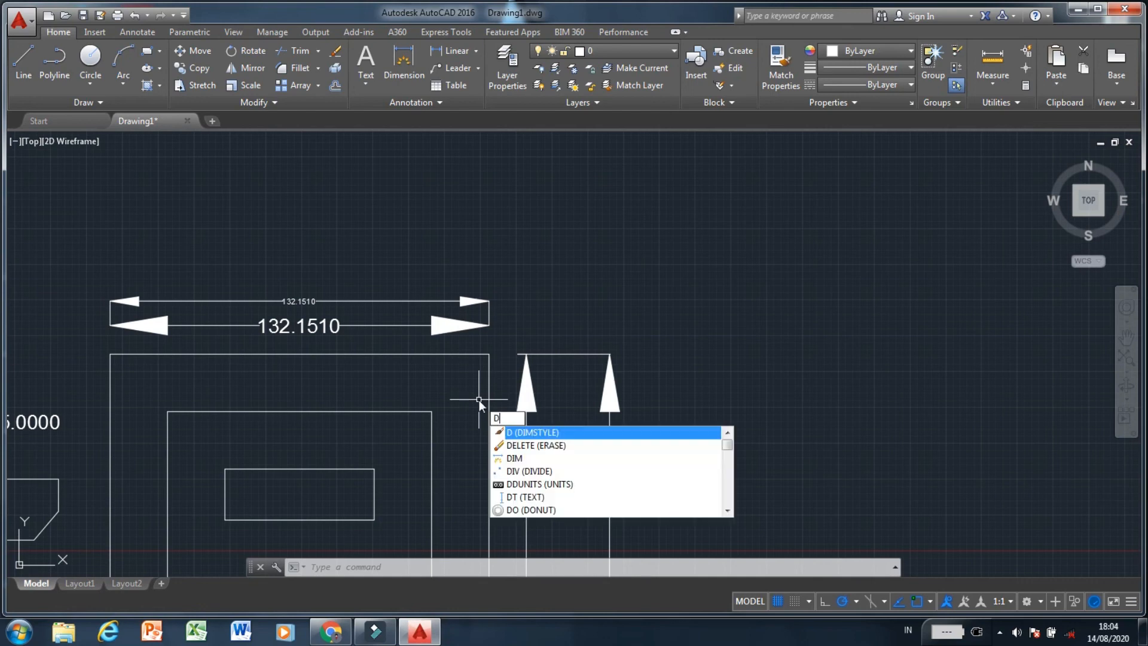
pyautogui.write('IMex')
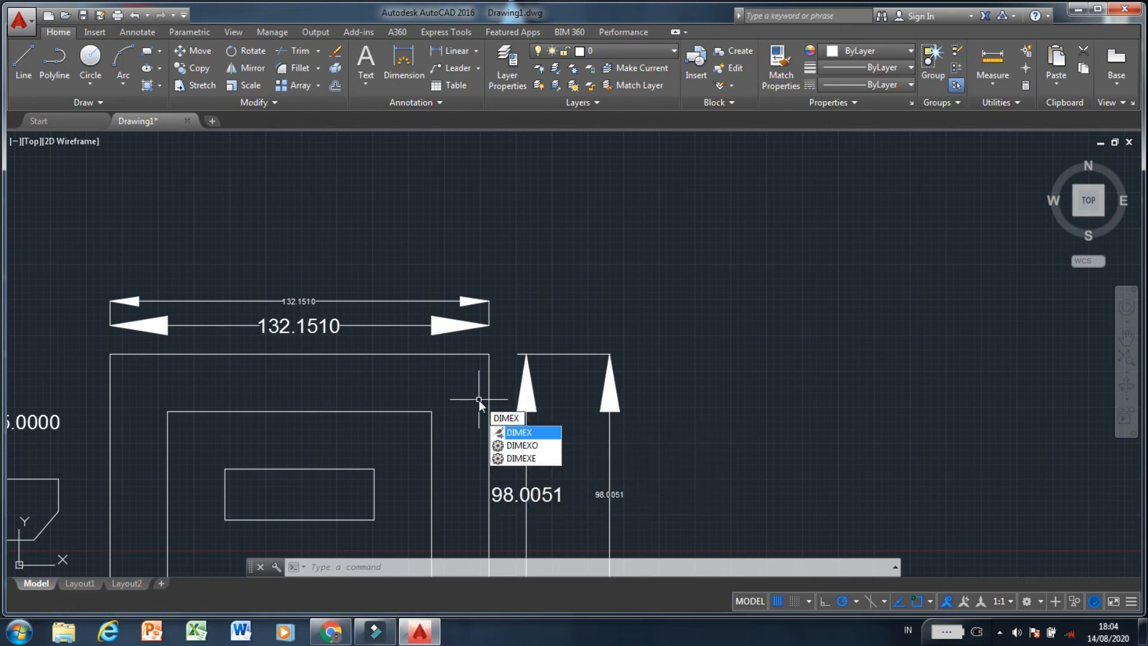
pyautogui.write('o')
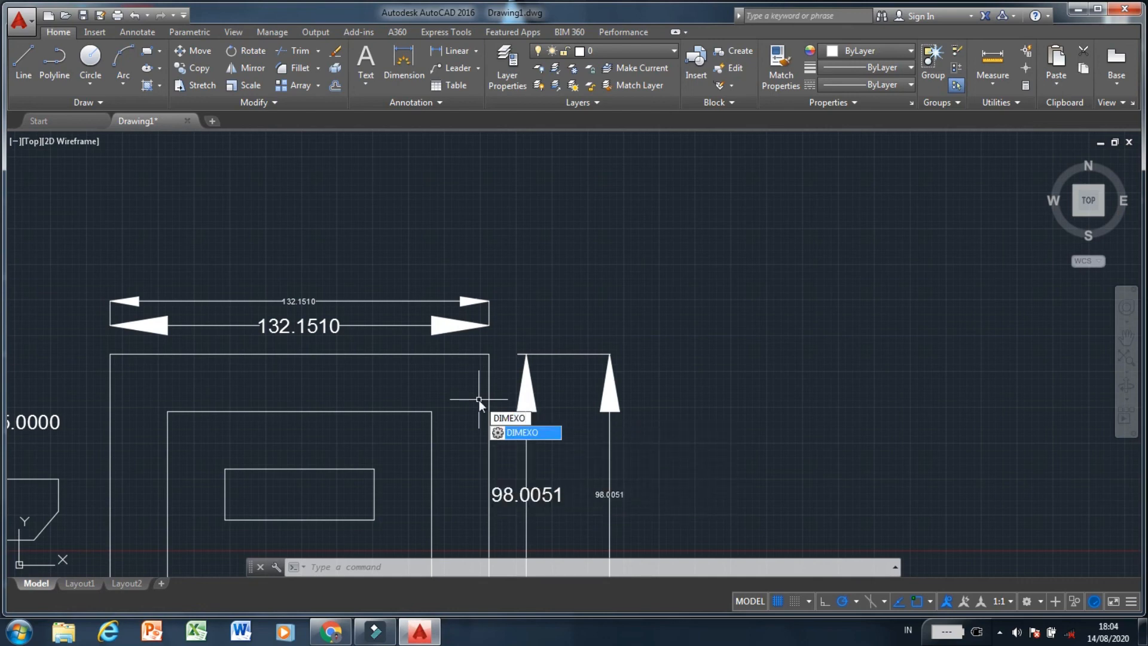
pyautogui.press('Return')
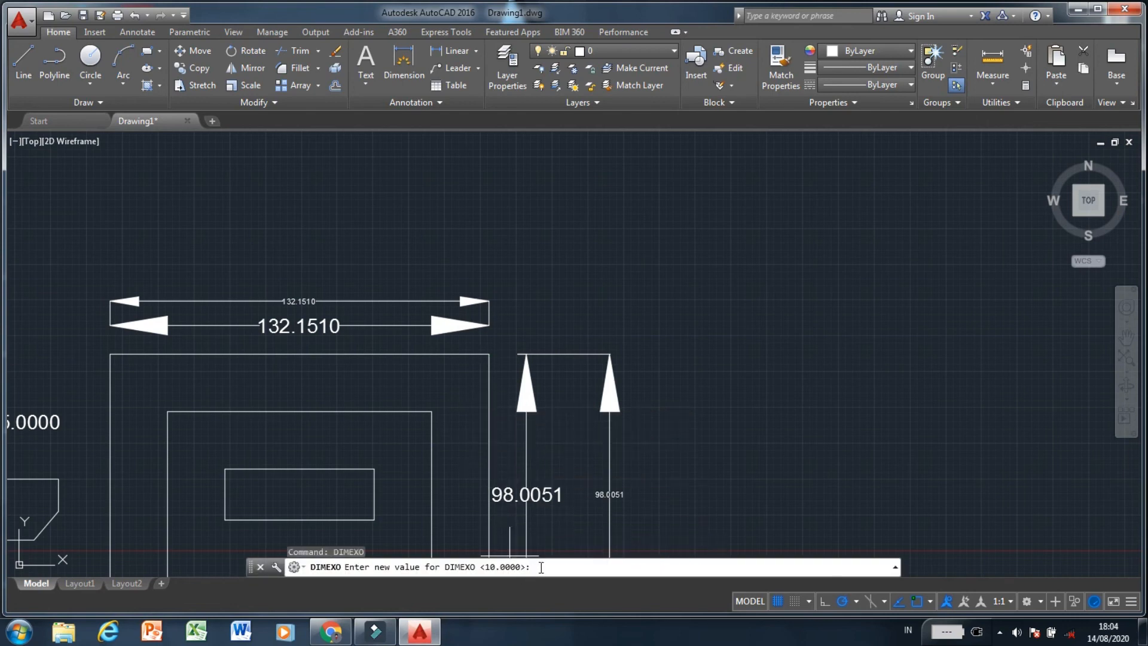
pyautogui.write('3')
pyautogui.write('0')
pyautogui.press('Return')
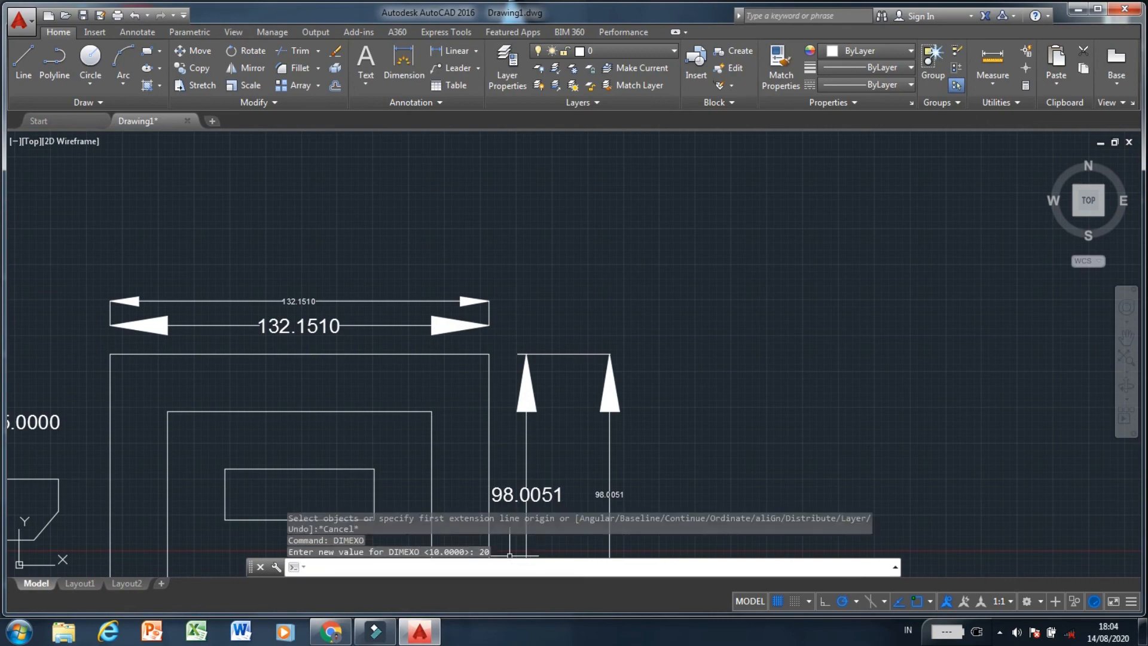
# Dimension the outermost rectangle's bottom edge with the DIM command, placing the dimension line below it at a distance of 20.
pyautogui.scroll(-5, 598, 257)
pyautogui.scroll(8, 535, 388)
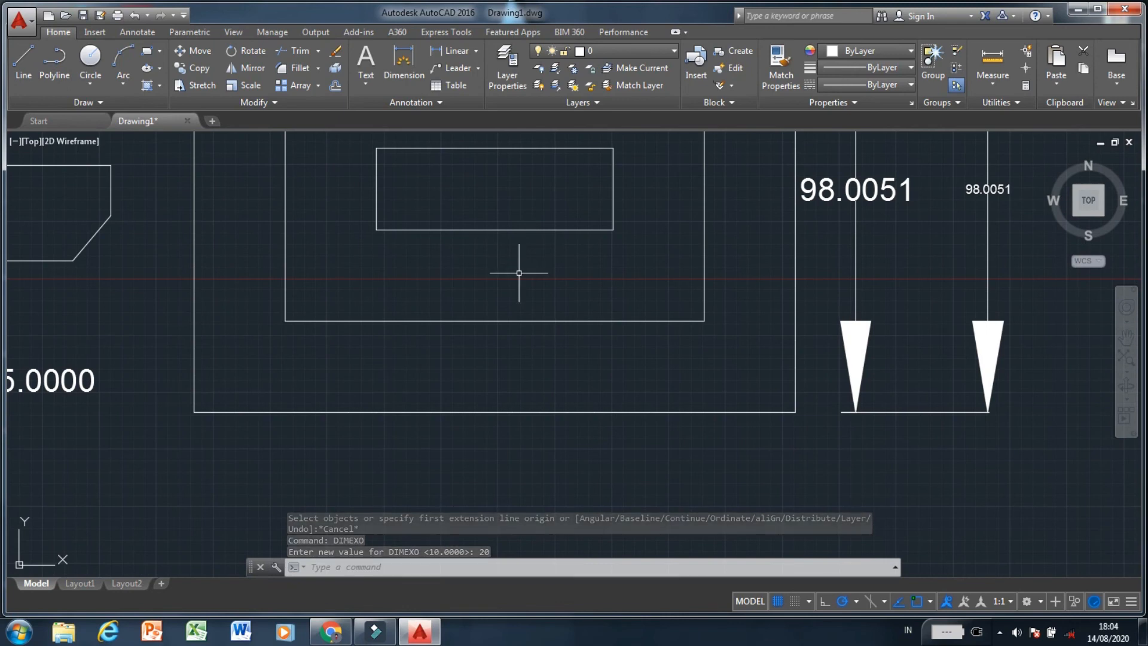
pyautogui.write('dim')
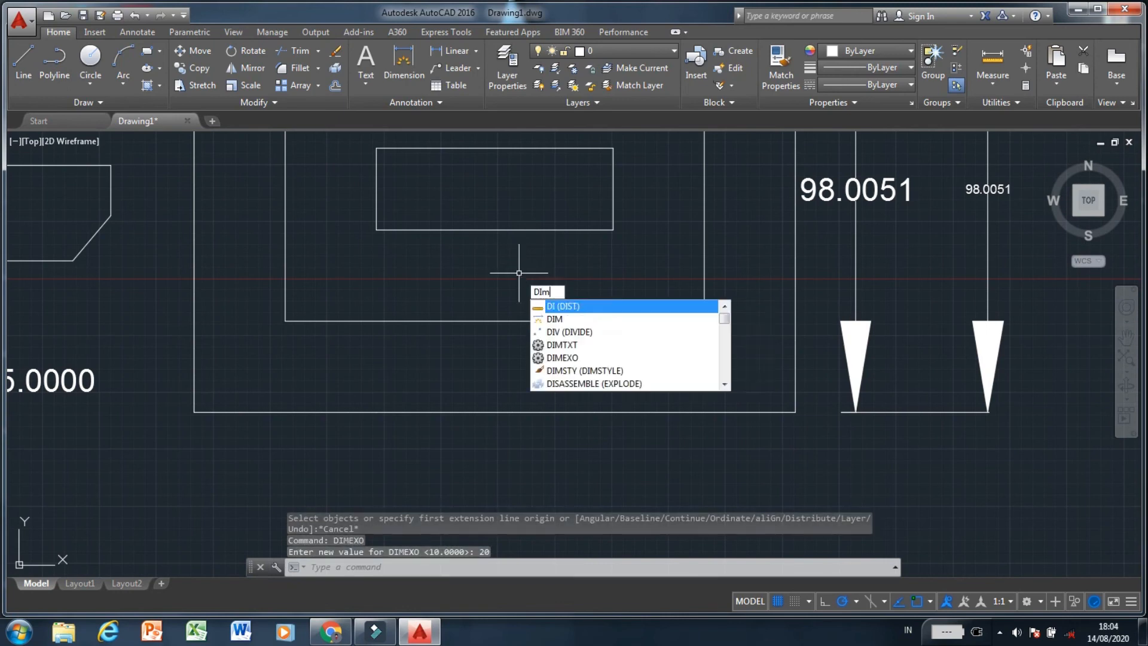
pyautogui.press('Return')
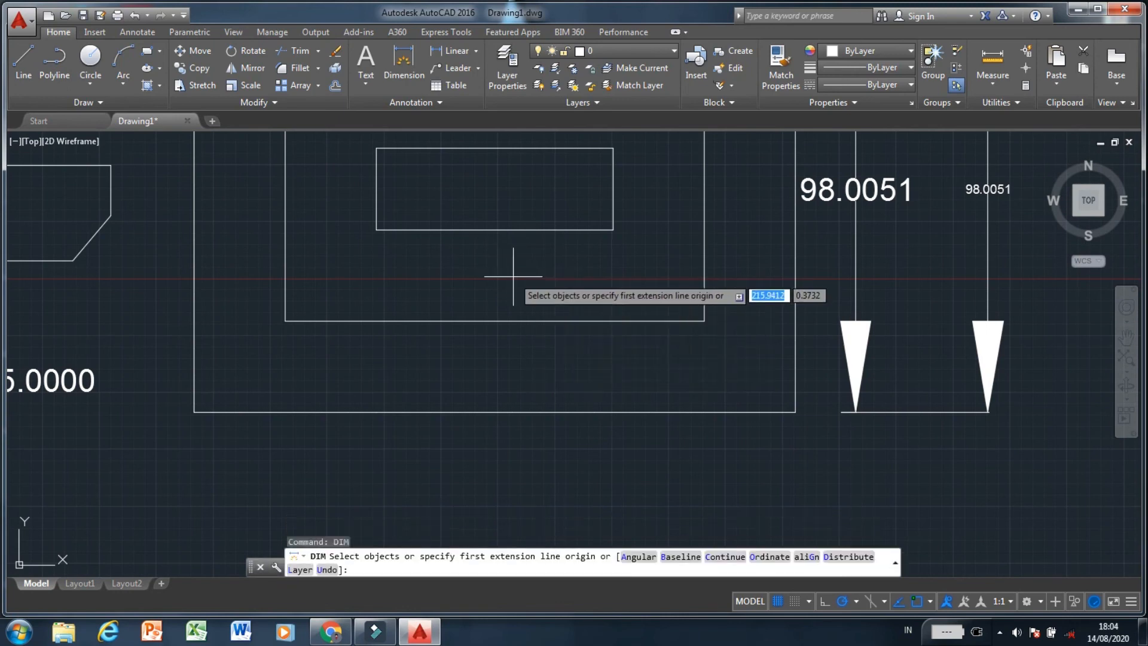
pyautogui.click(504, 409)
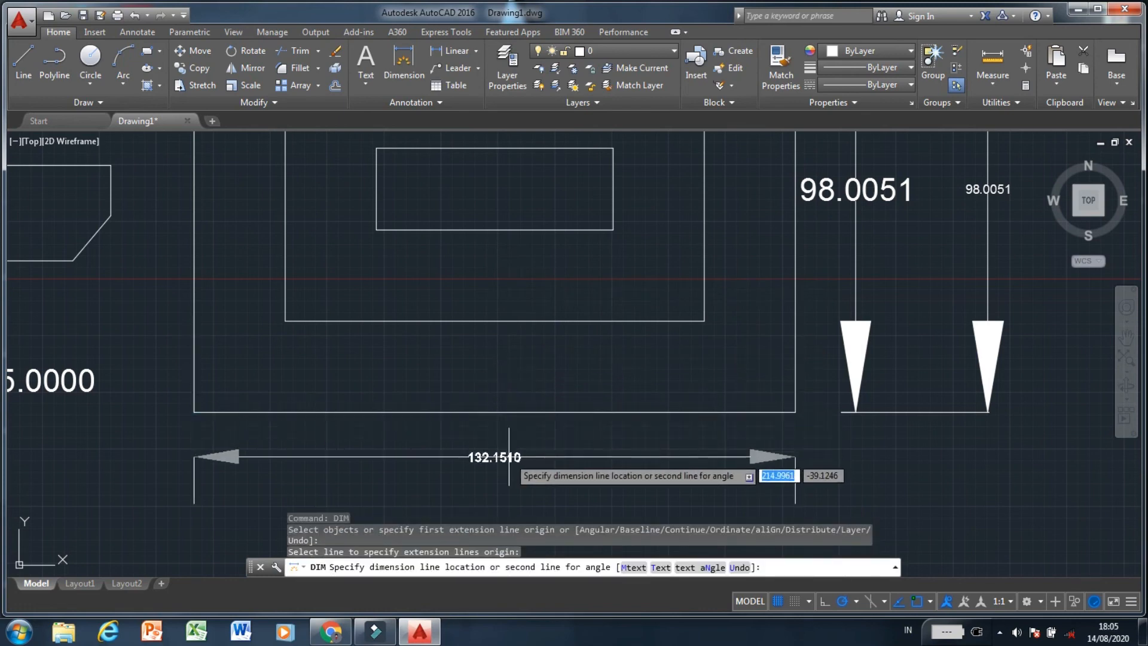
pyautogui.write('20')
pyautogui.press('Return')
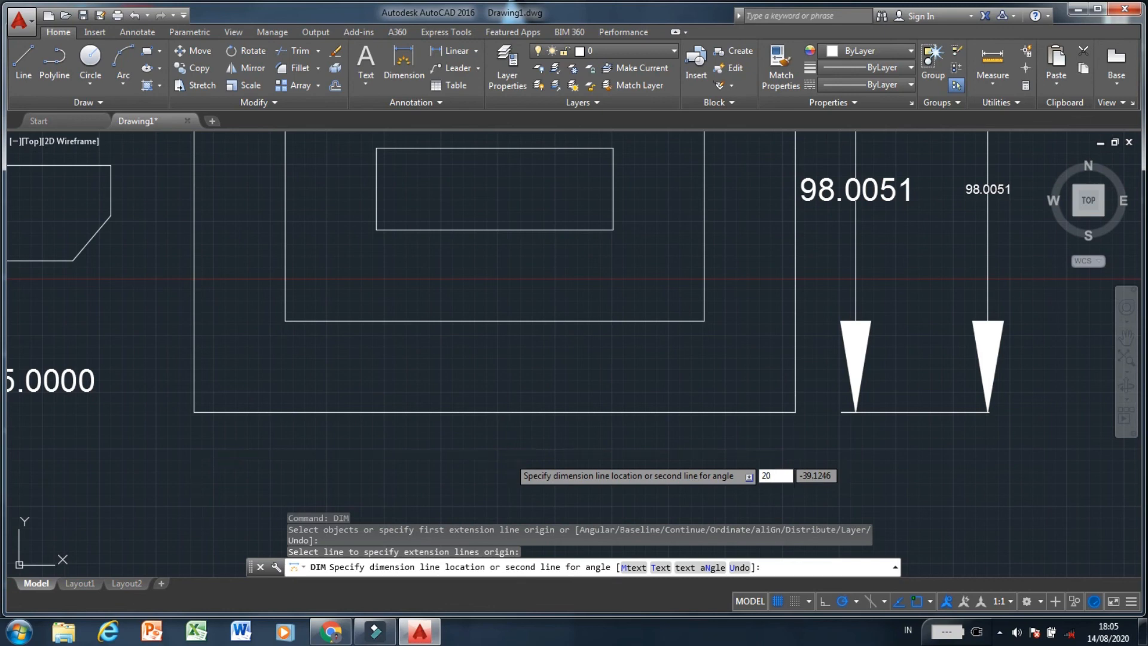
# Examine the extension line offset between the rectangle's bottom edge and its new dimension, and end the DIM command.
pyautogui.scroll(-5, 509, 457)
pyautogui.scroll(3, 428, 338)
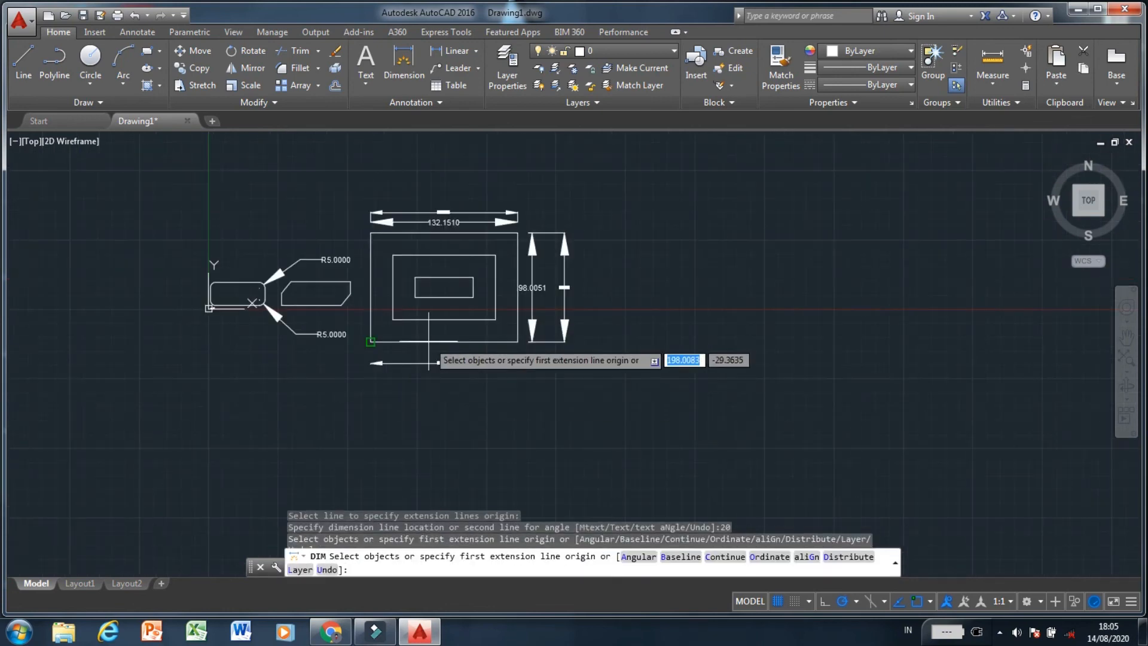
pyautogui.scroll(2, 505, 400)
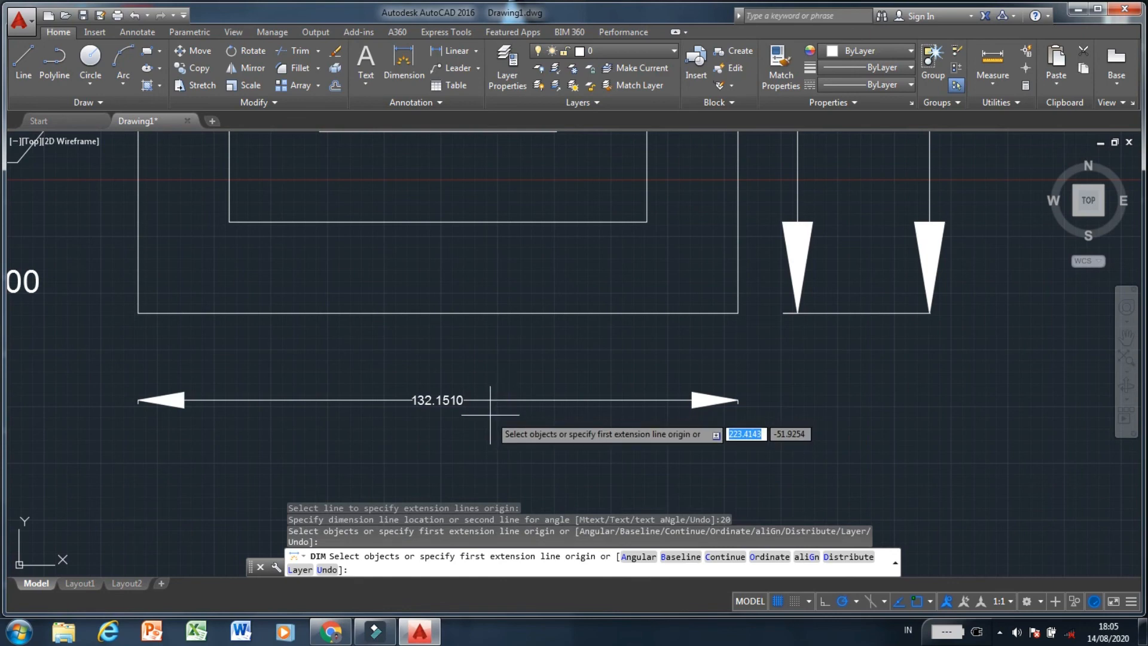
pyautogui.scroll(-2, 407, 440)
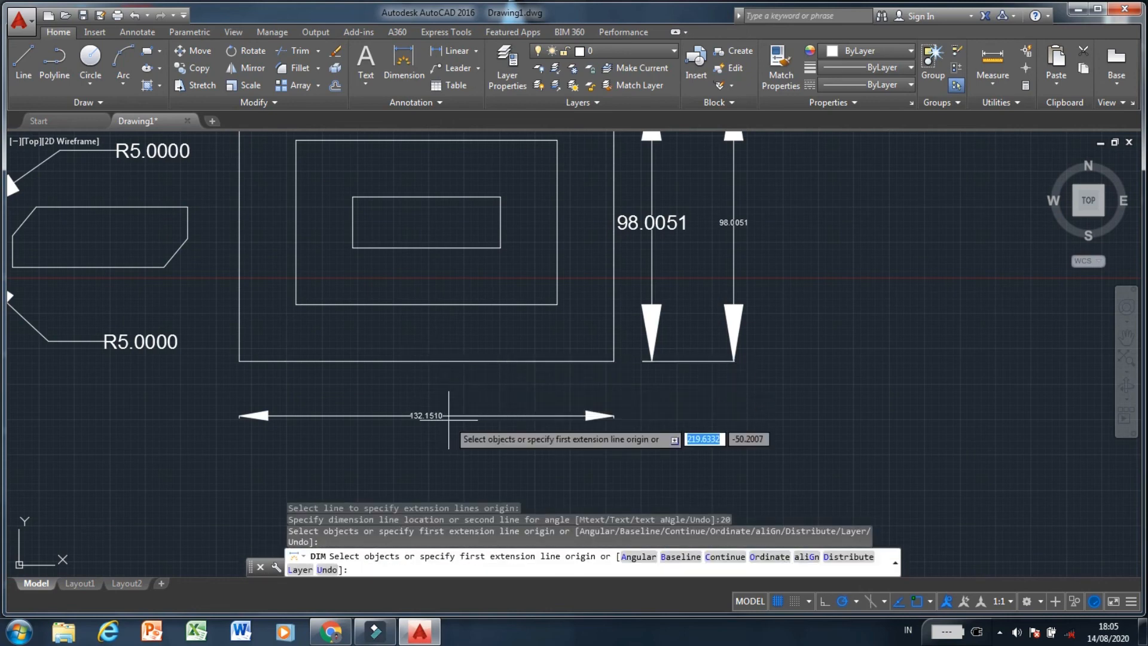
pyautogui.scroll(-6, 475, 458)
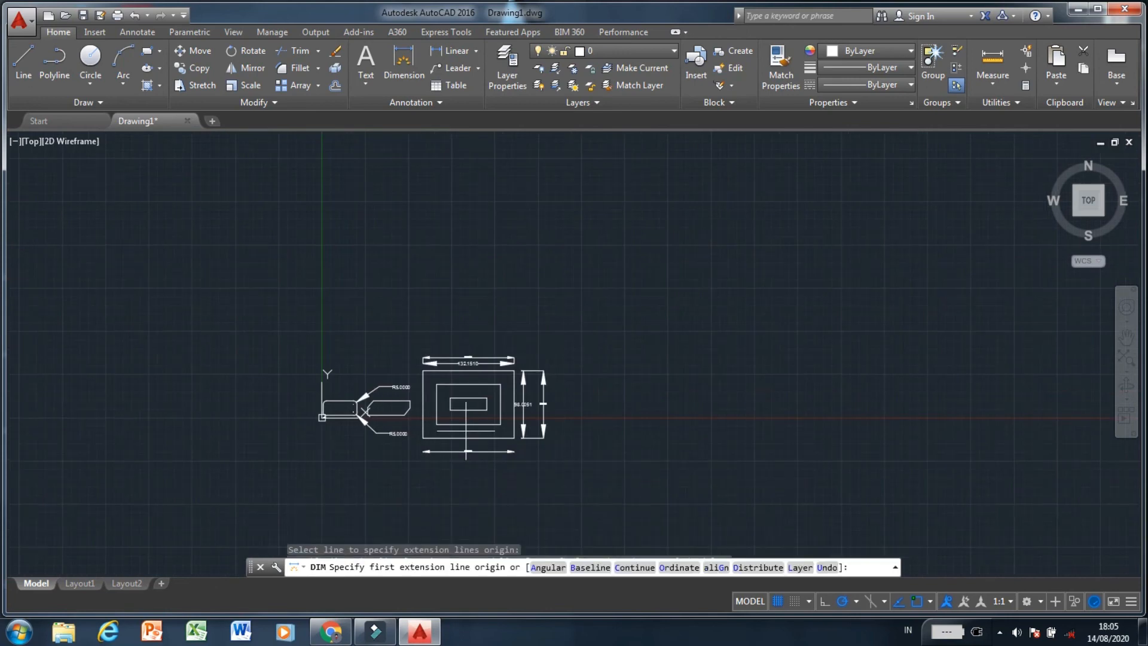
pyautogui.scroll(2, 467, 431)
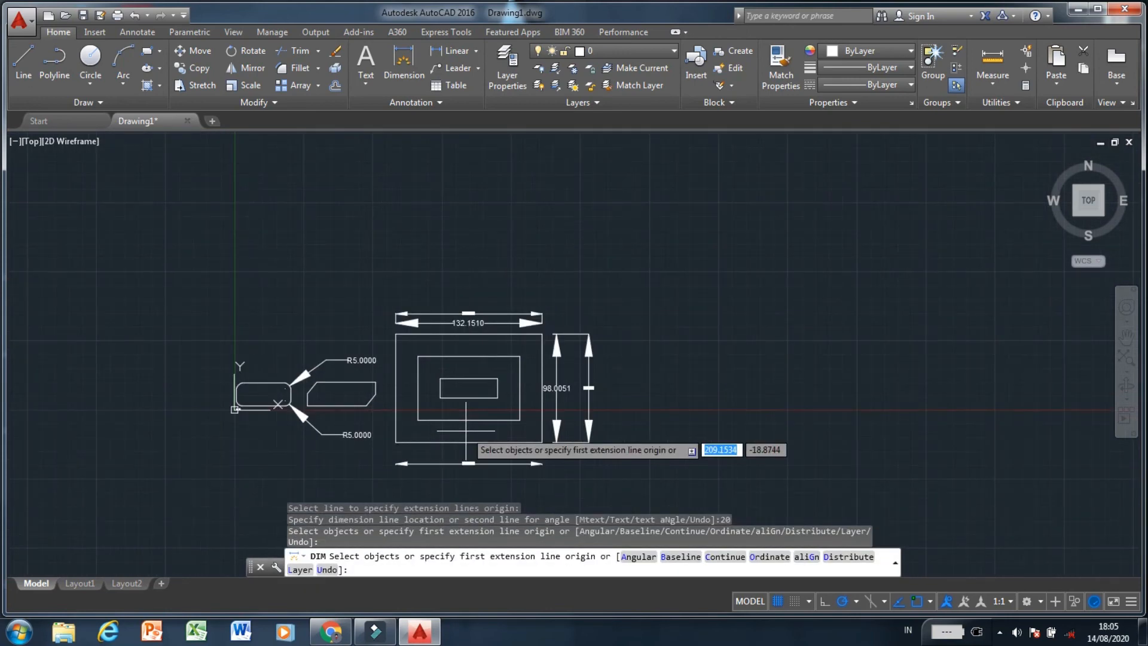
pyautogui.scroll(4, 466, 430)
pyautogui.scroll(-4, 433, 335)
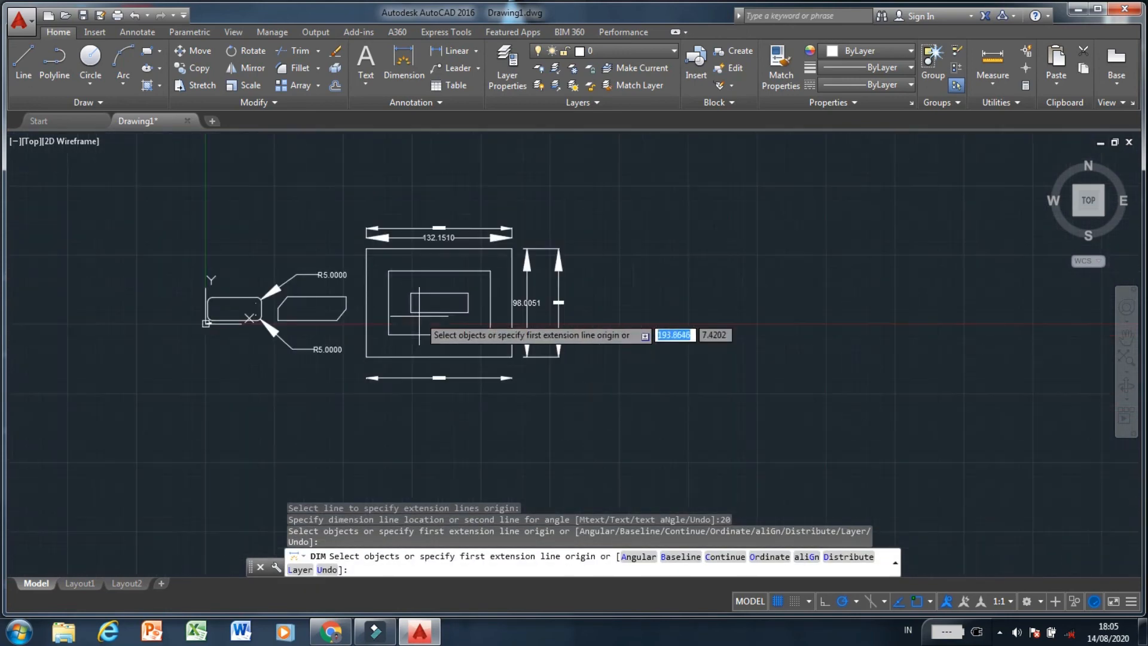
pyautogui.scroll(2, 425, 394)
pyautogui.scroll(2, 425, 393)
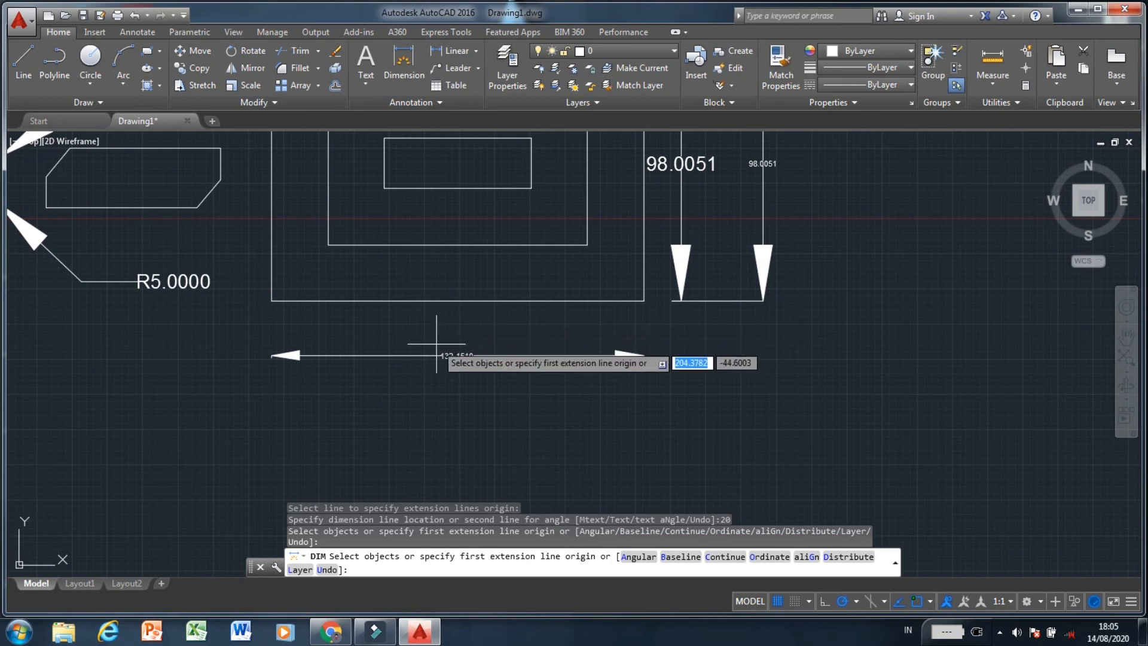
pyautogui.press('Escape')
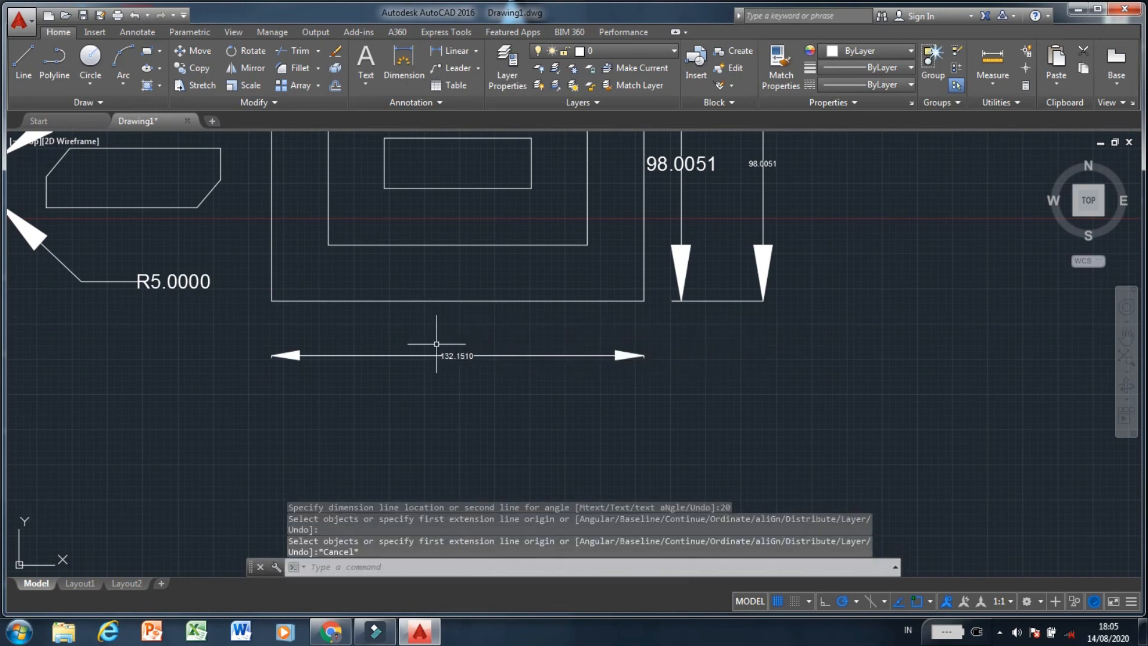